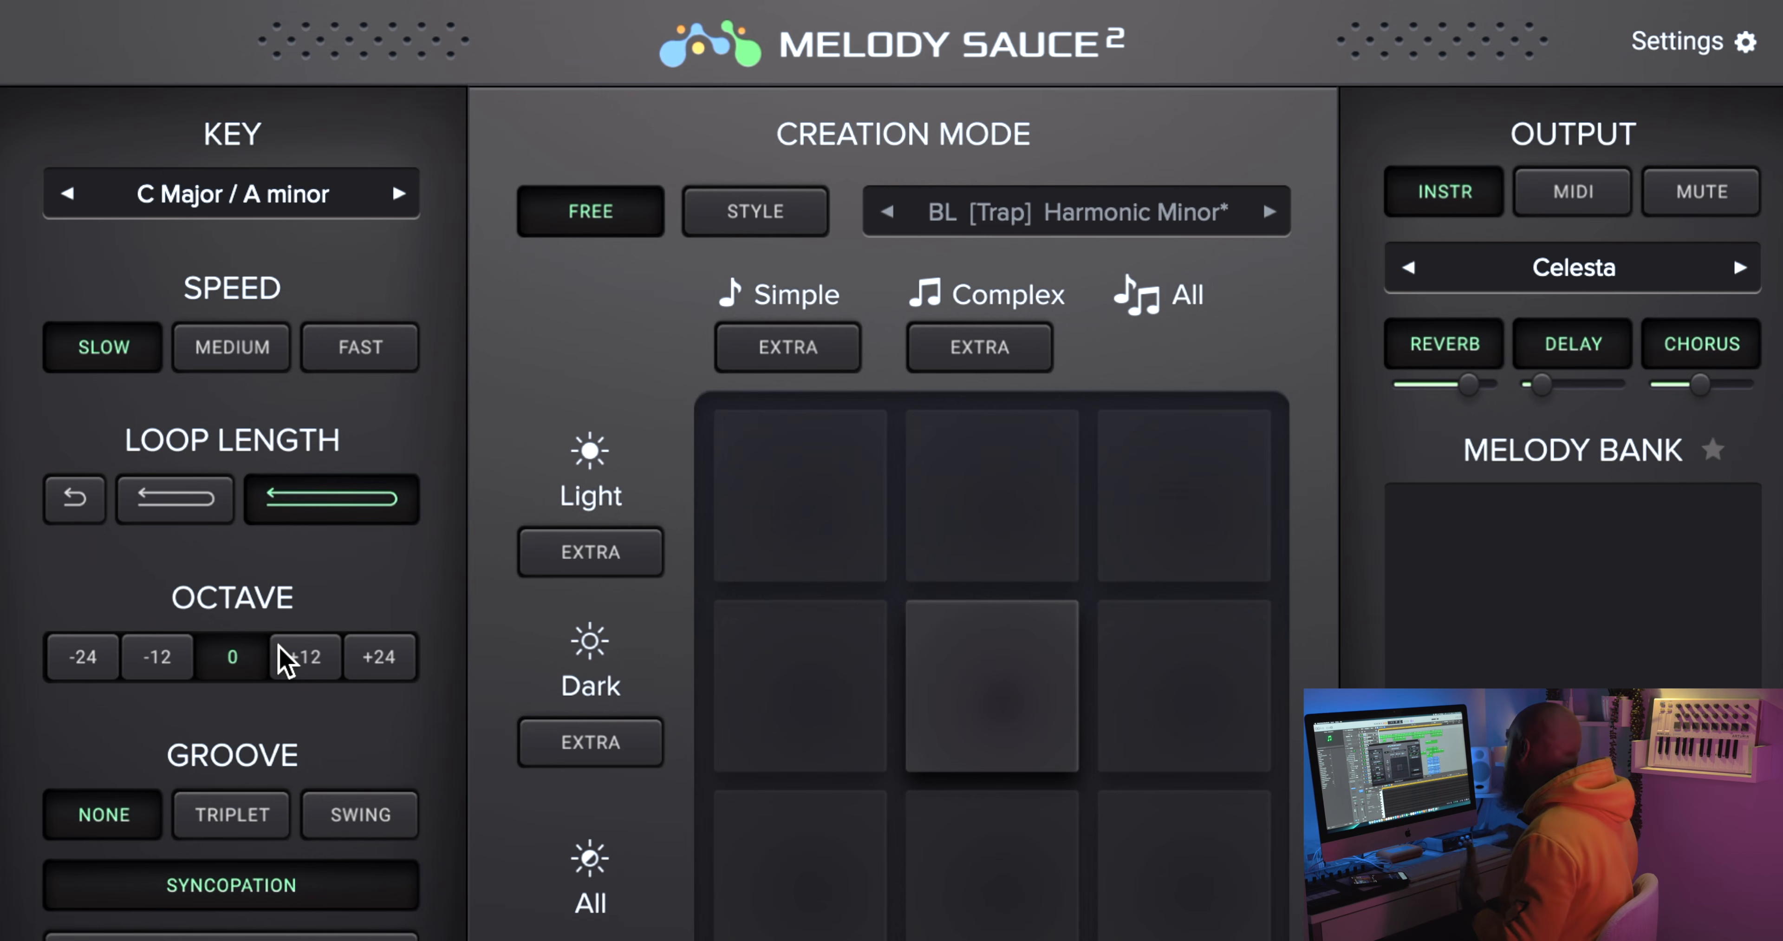
pyautogui.click(947, 650)
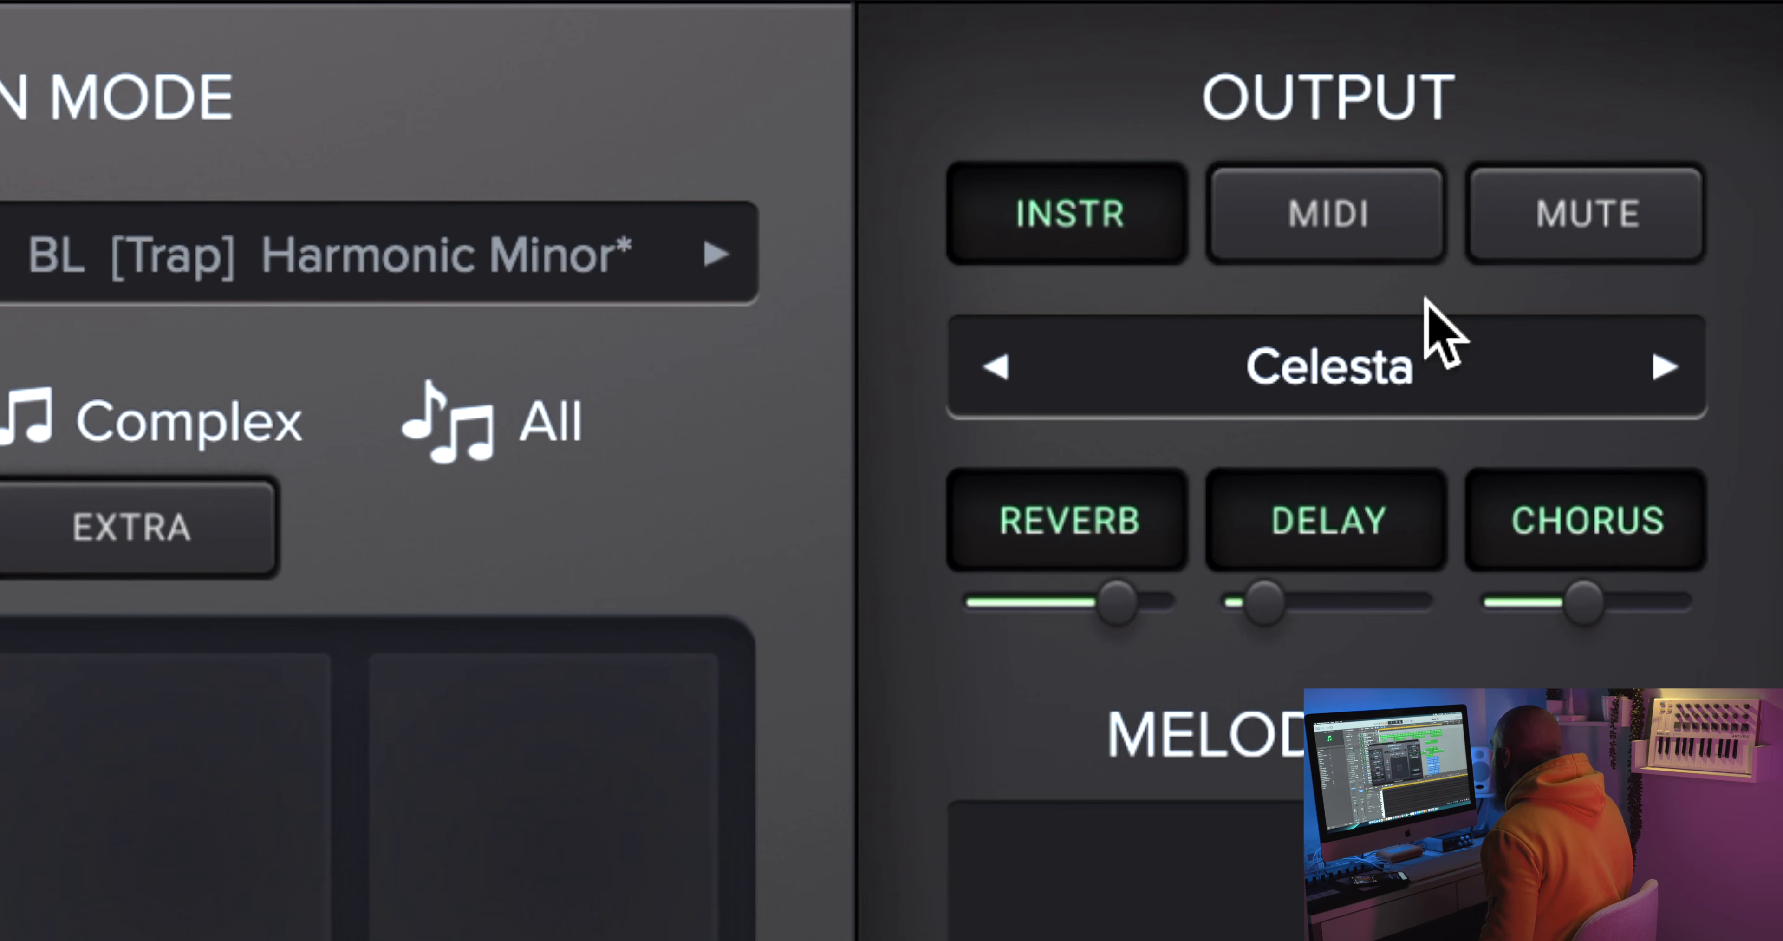
pyautogui.click(1111, 228)
pyautogui.click(1111, 229)
pyautogui.click(1326, 374)
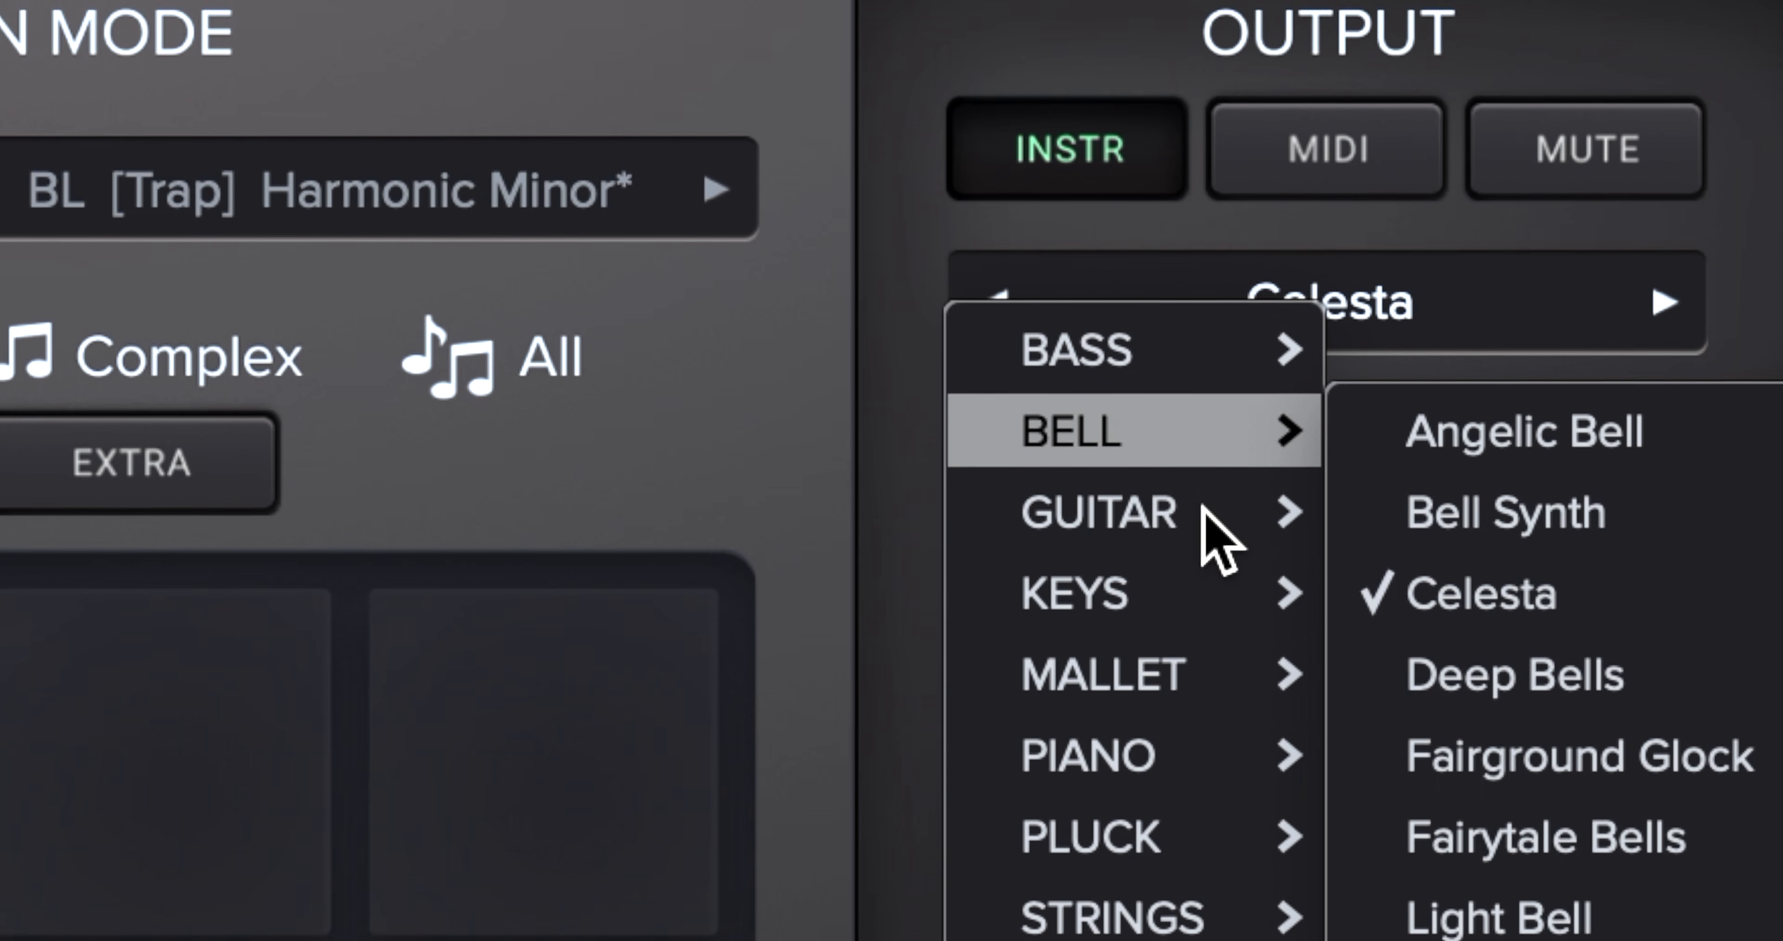
pyautogui.moveTo(1153, 670)
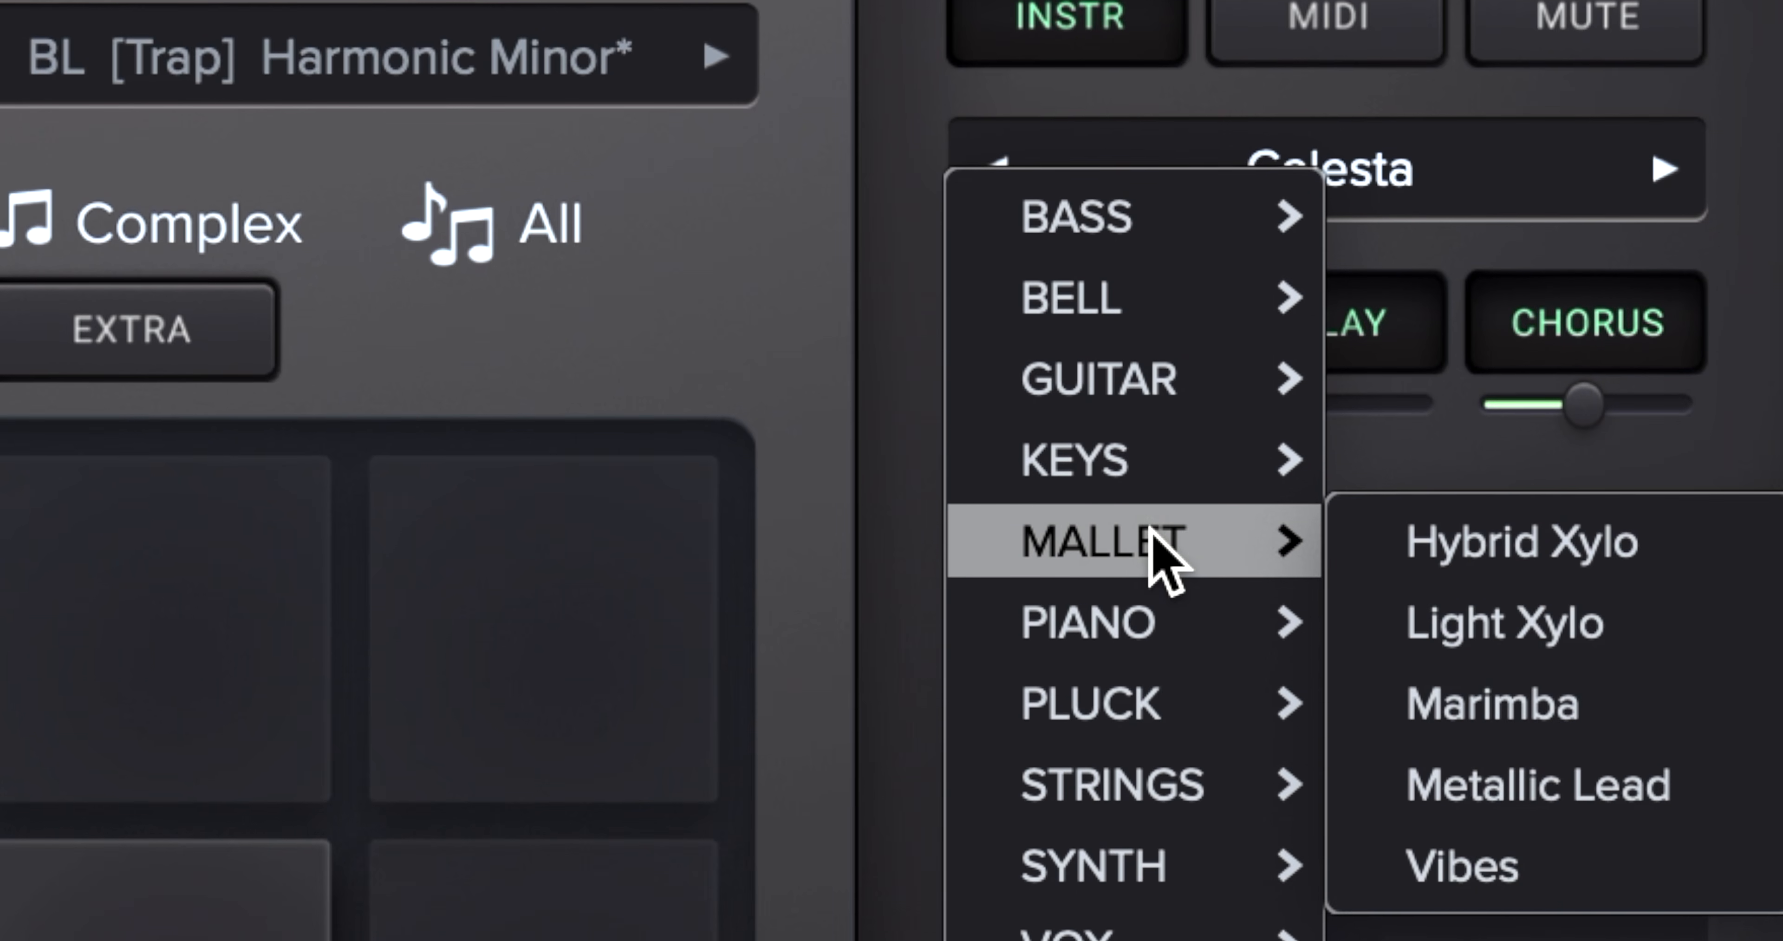
pyautogui.moveTo(1125, 785)
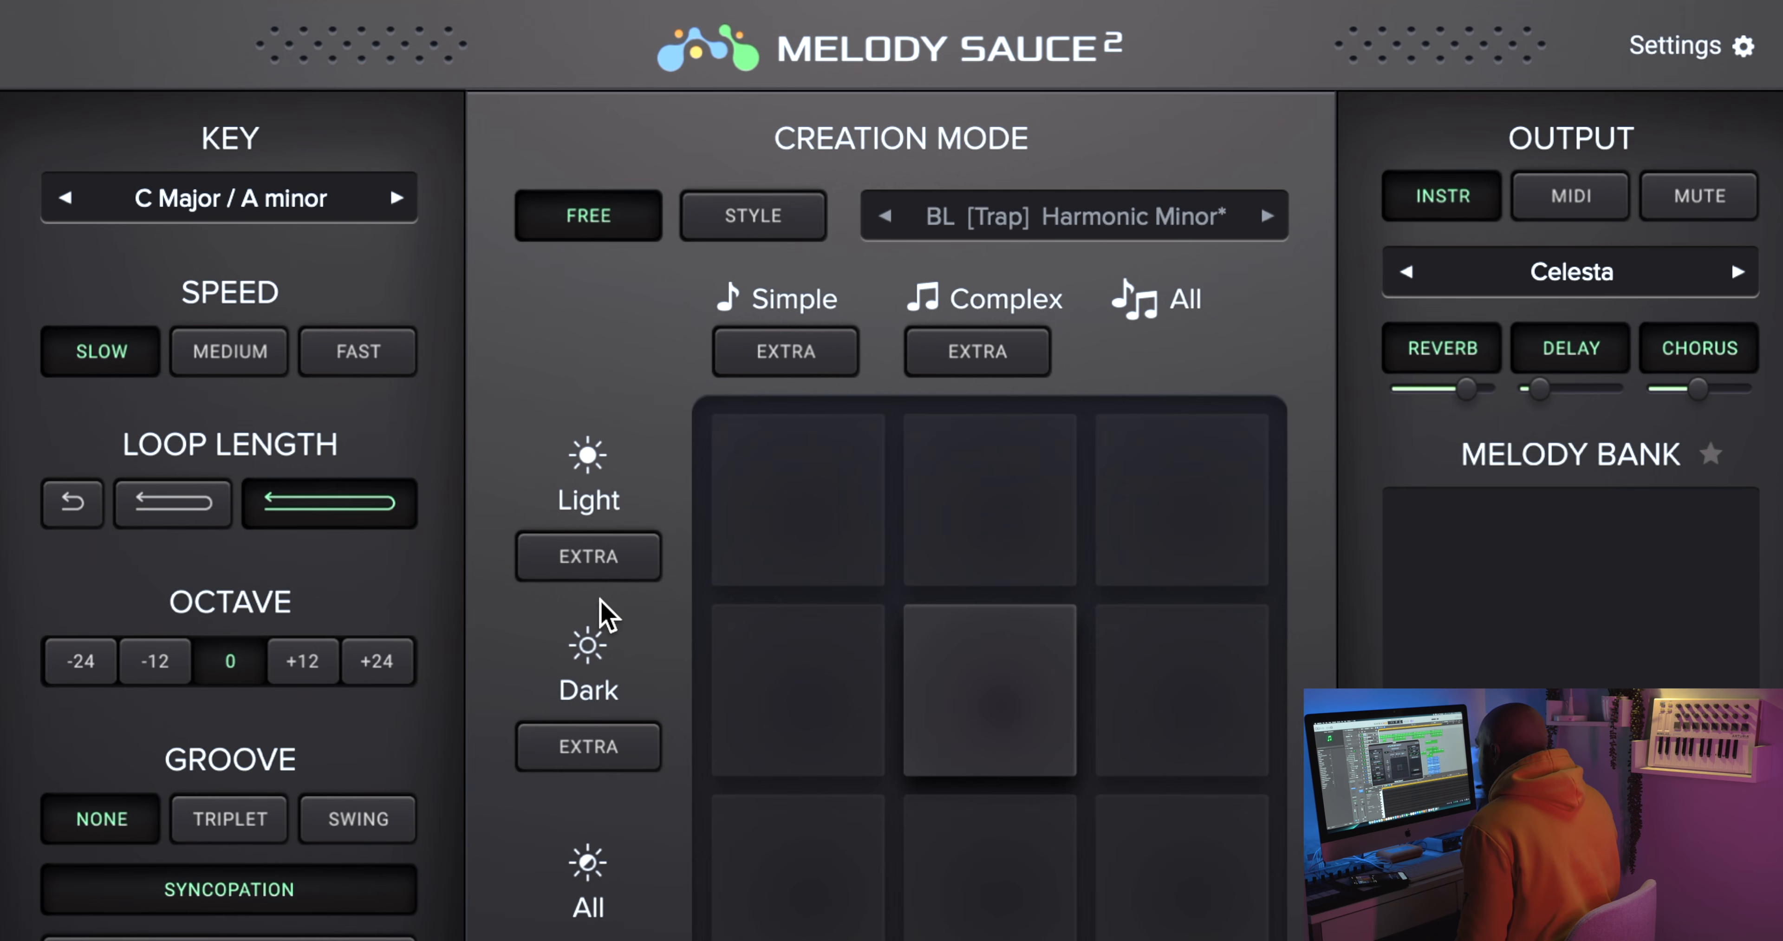
# - Toggle the Extra options for the Light and Dark melody moods on and back off
pyautogui.click(613, 574)
pyautogui.click(608, 560)
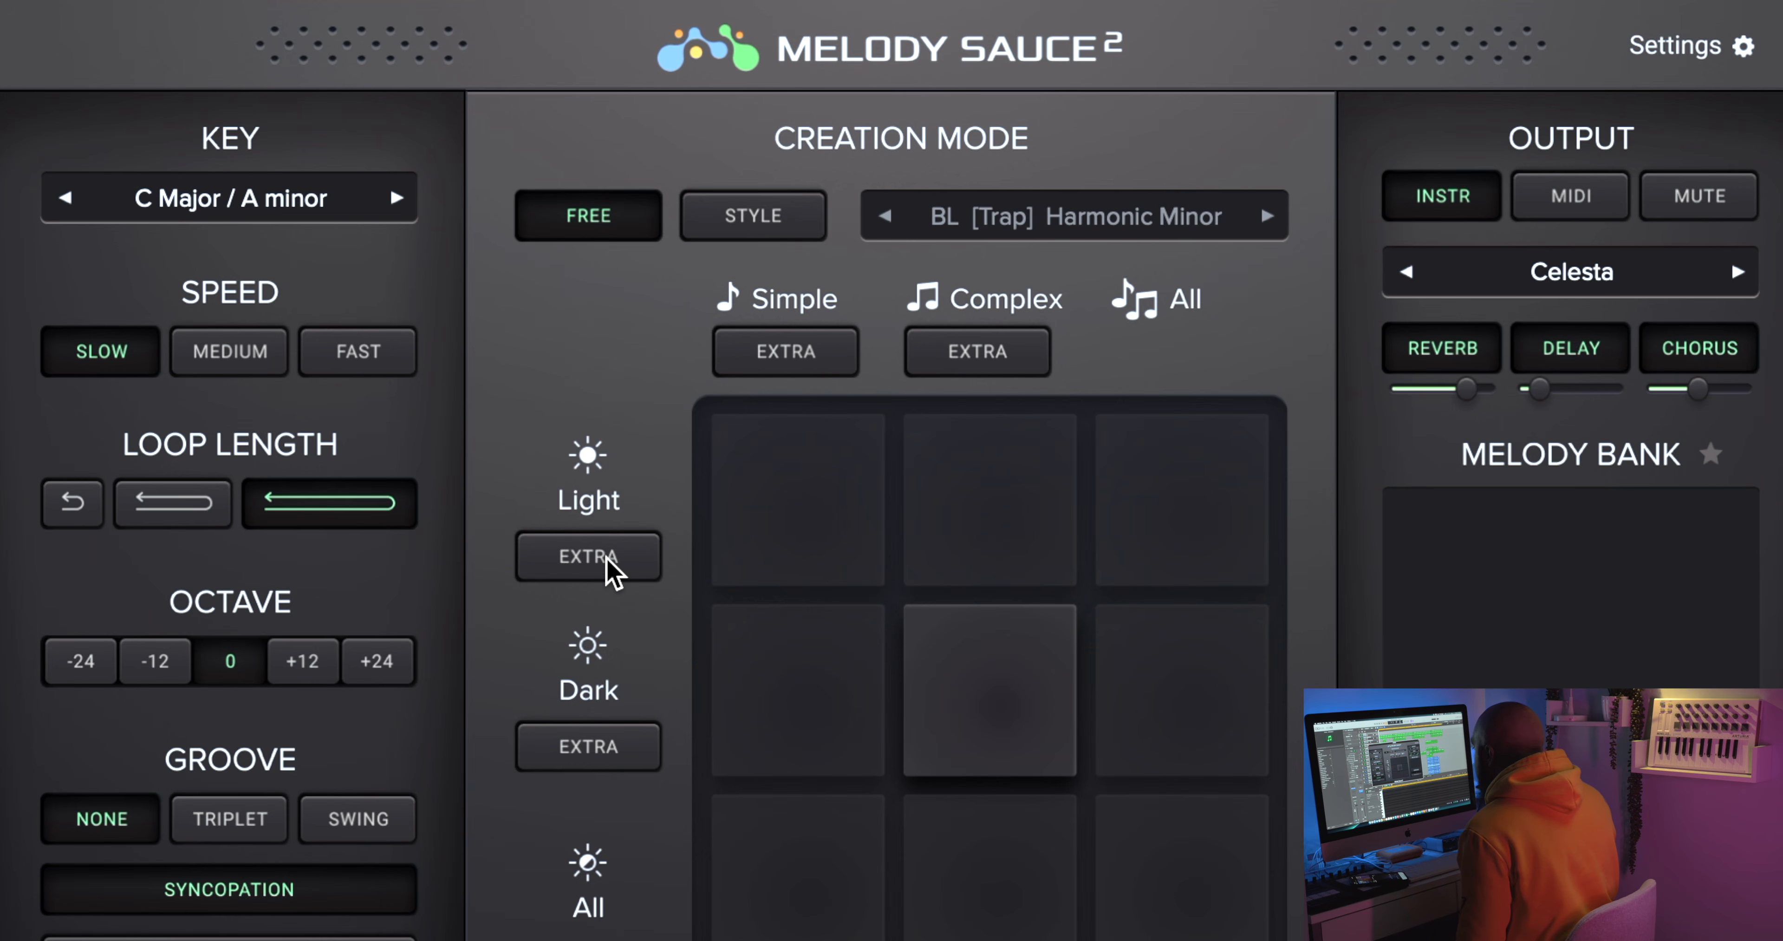
pyautogui.click(606, 558)
pyautogui.click(607, 559)
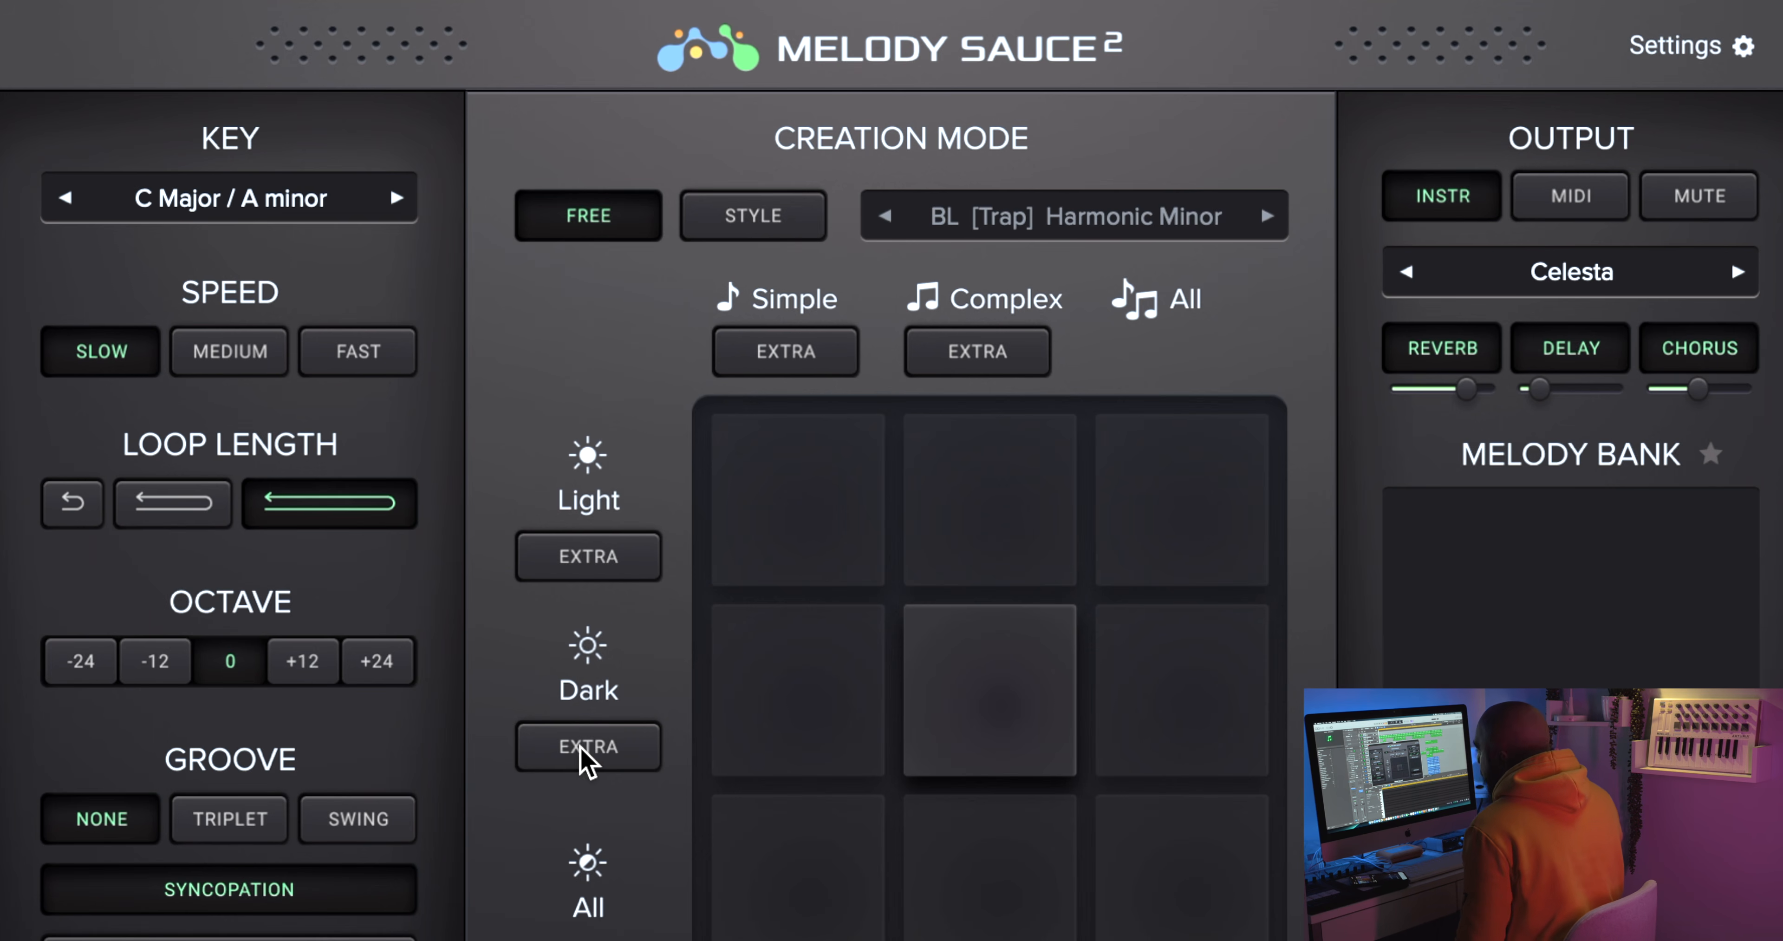
pyautogui.click(585, 761)
pyautogui.click(585, 761)
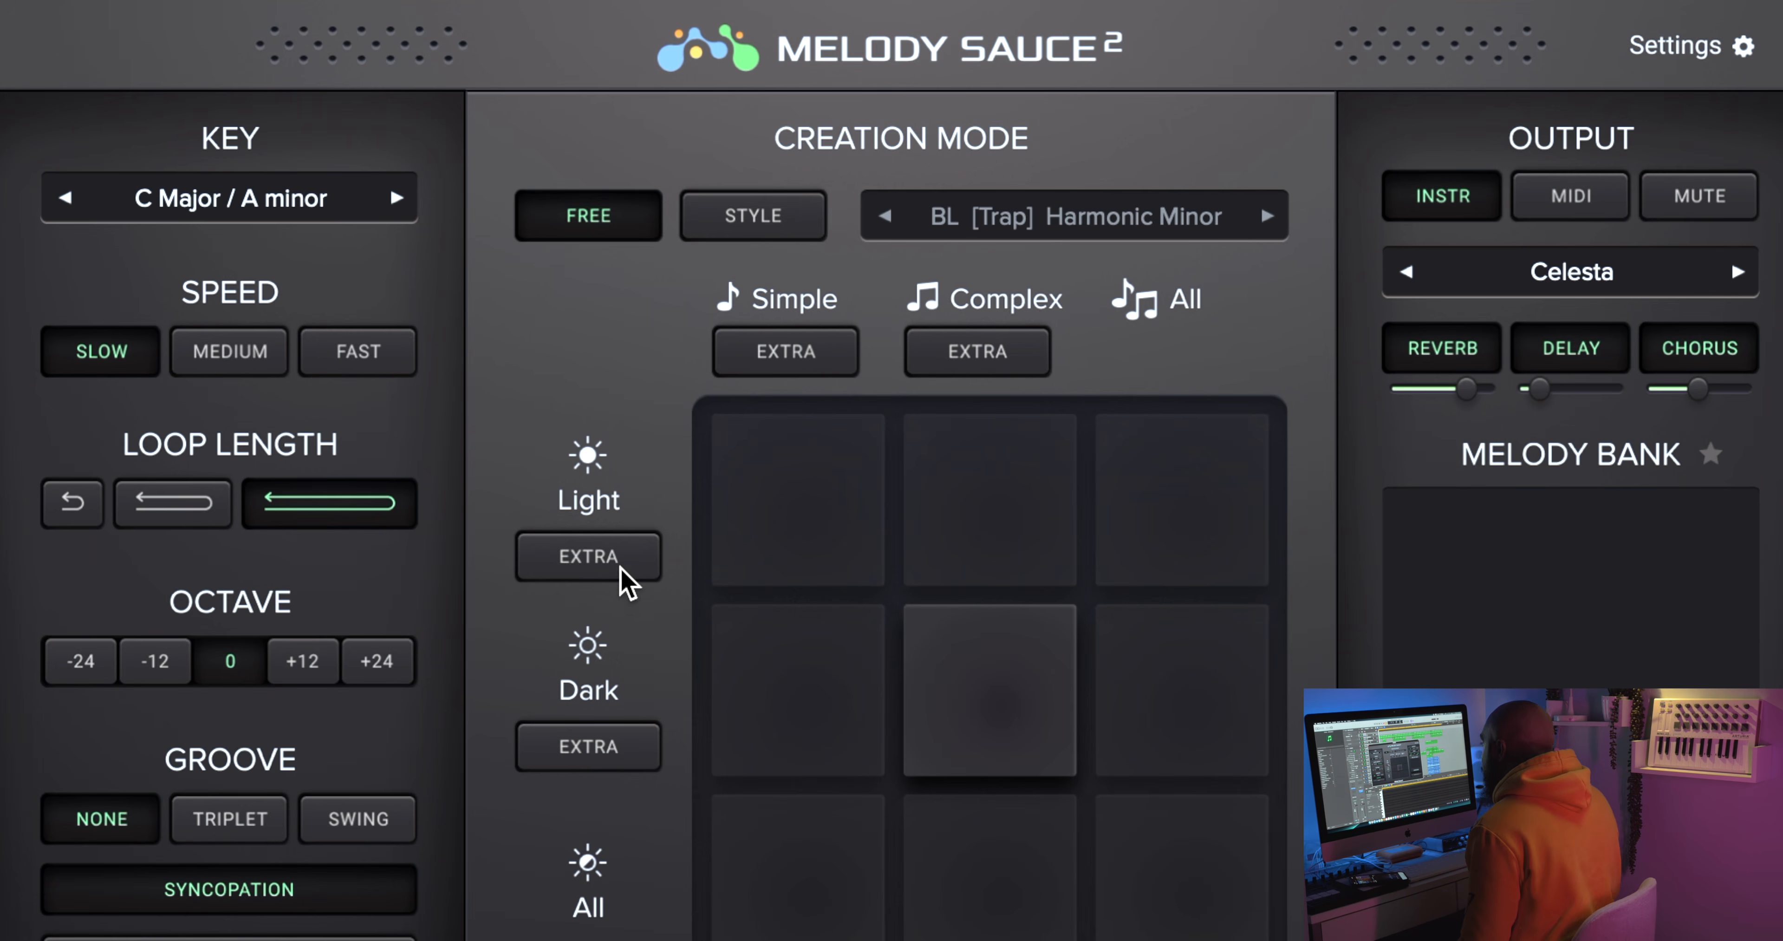
pyautogui.click(625, 572)
pyautogui.click(606, 761)
pyautogui.click(599, 560)
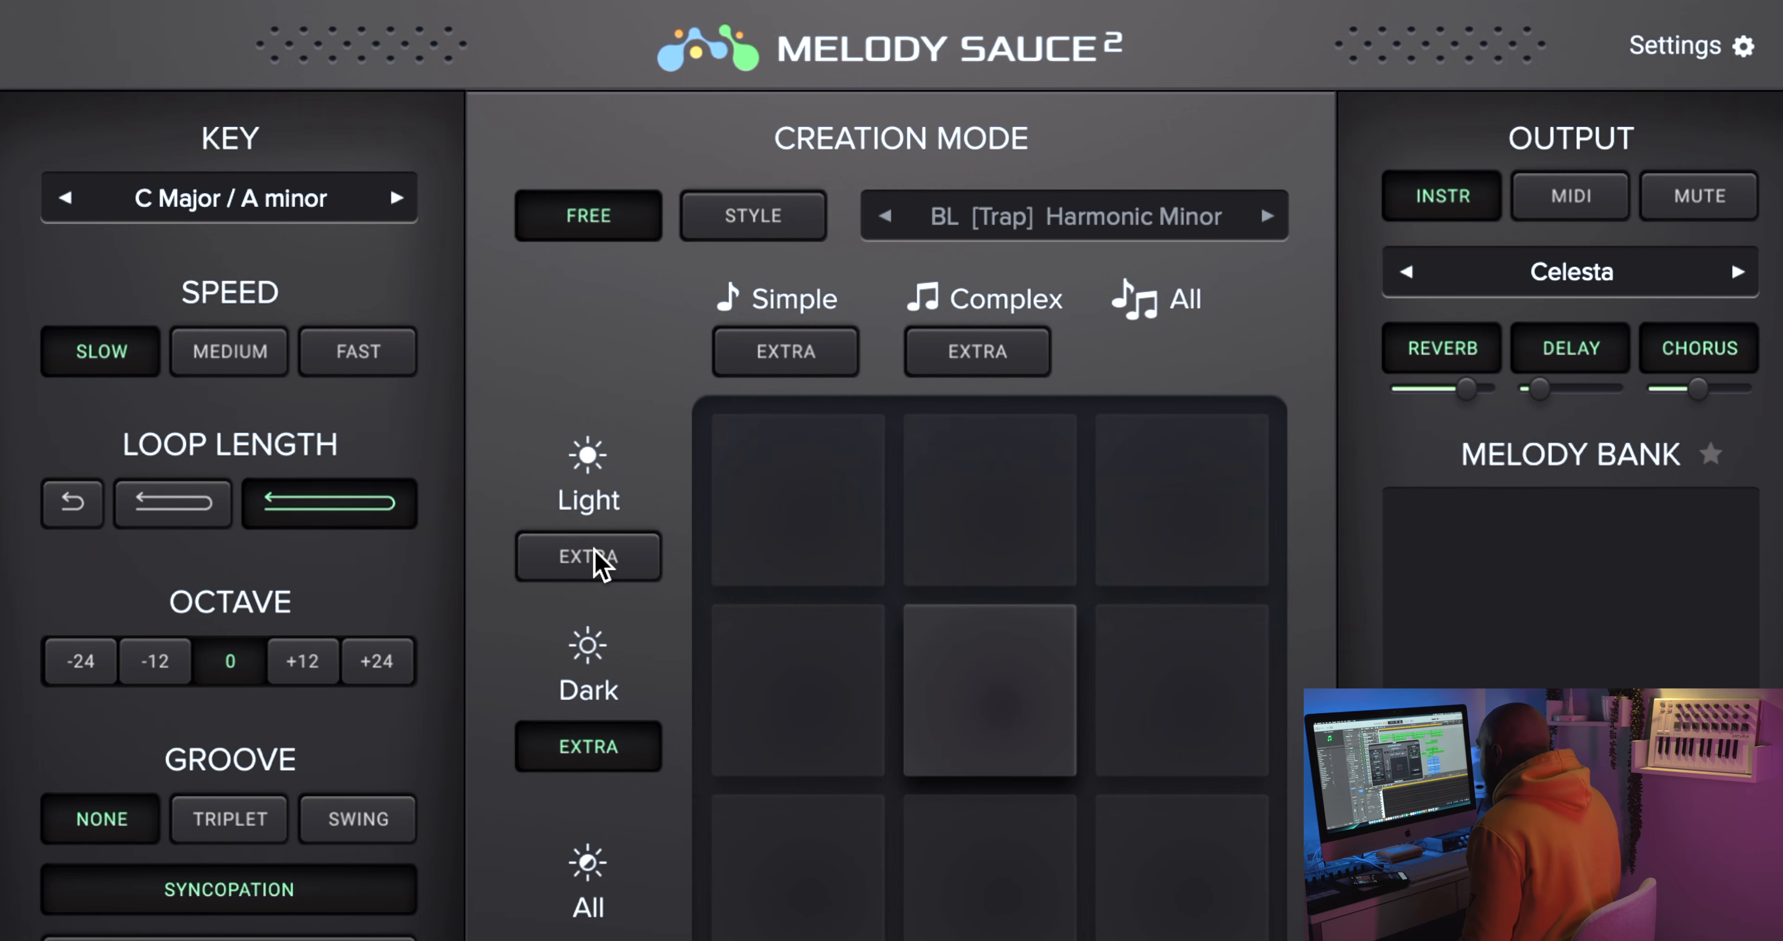
pyautogui.click(589, 757)
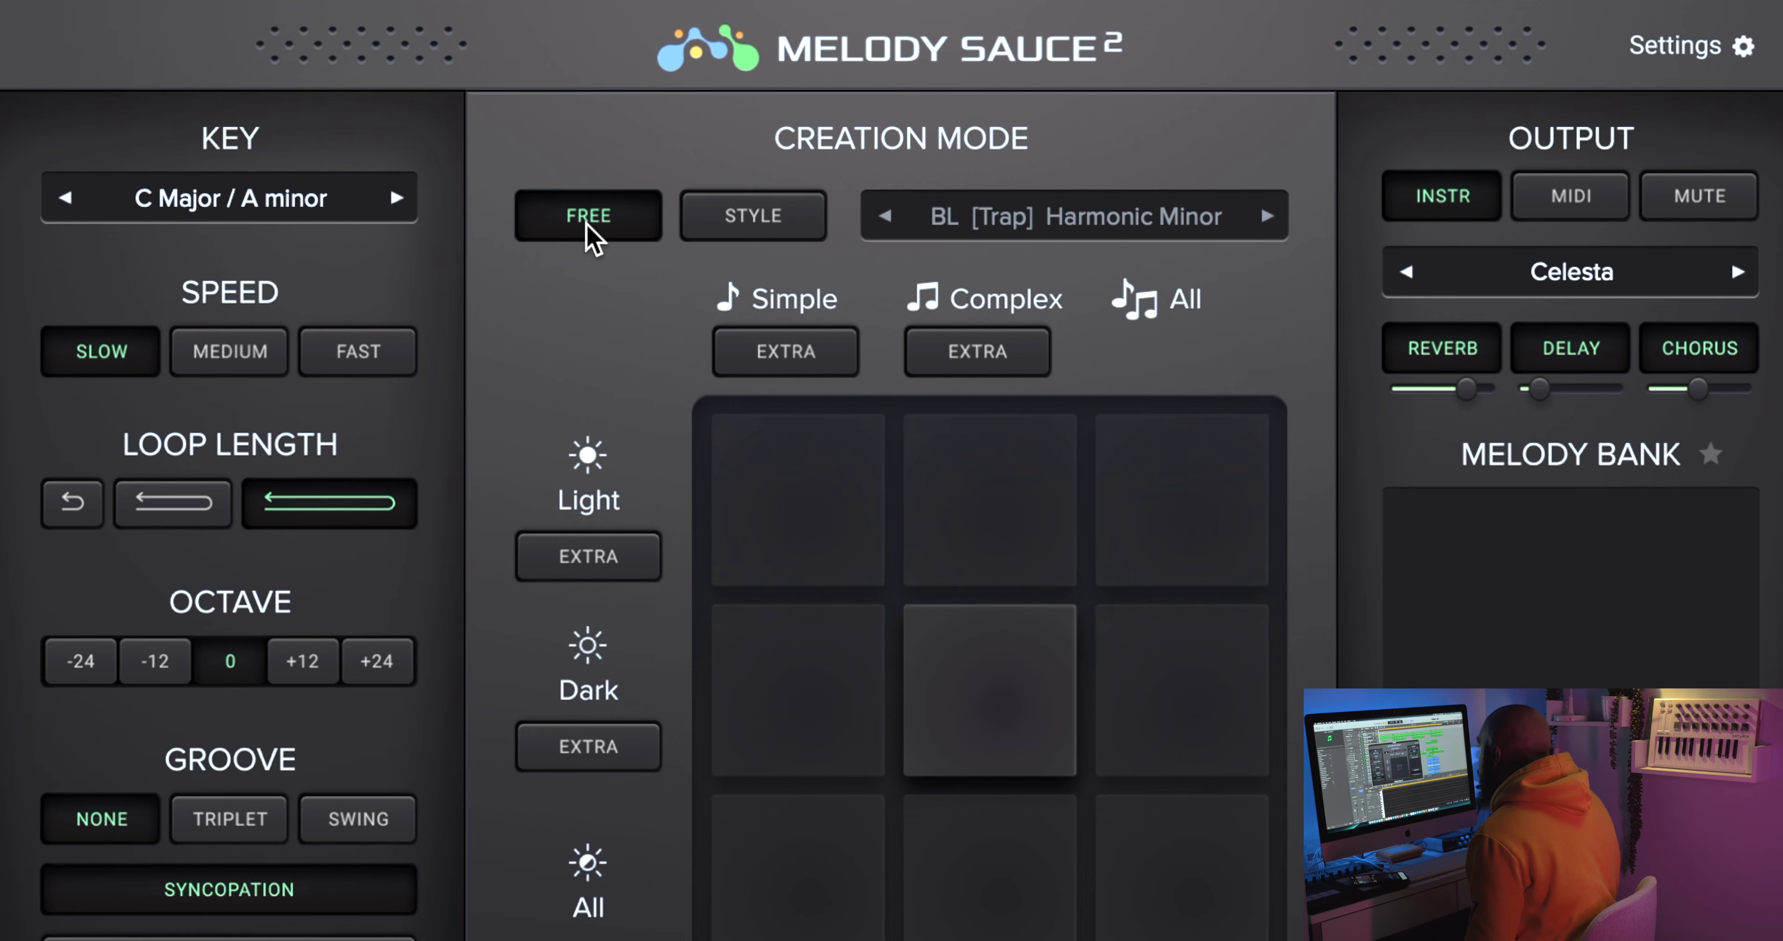
# - Compare the Free and Style creation modes, ending on Style
pyautogui.click(752, 217)
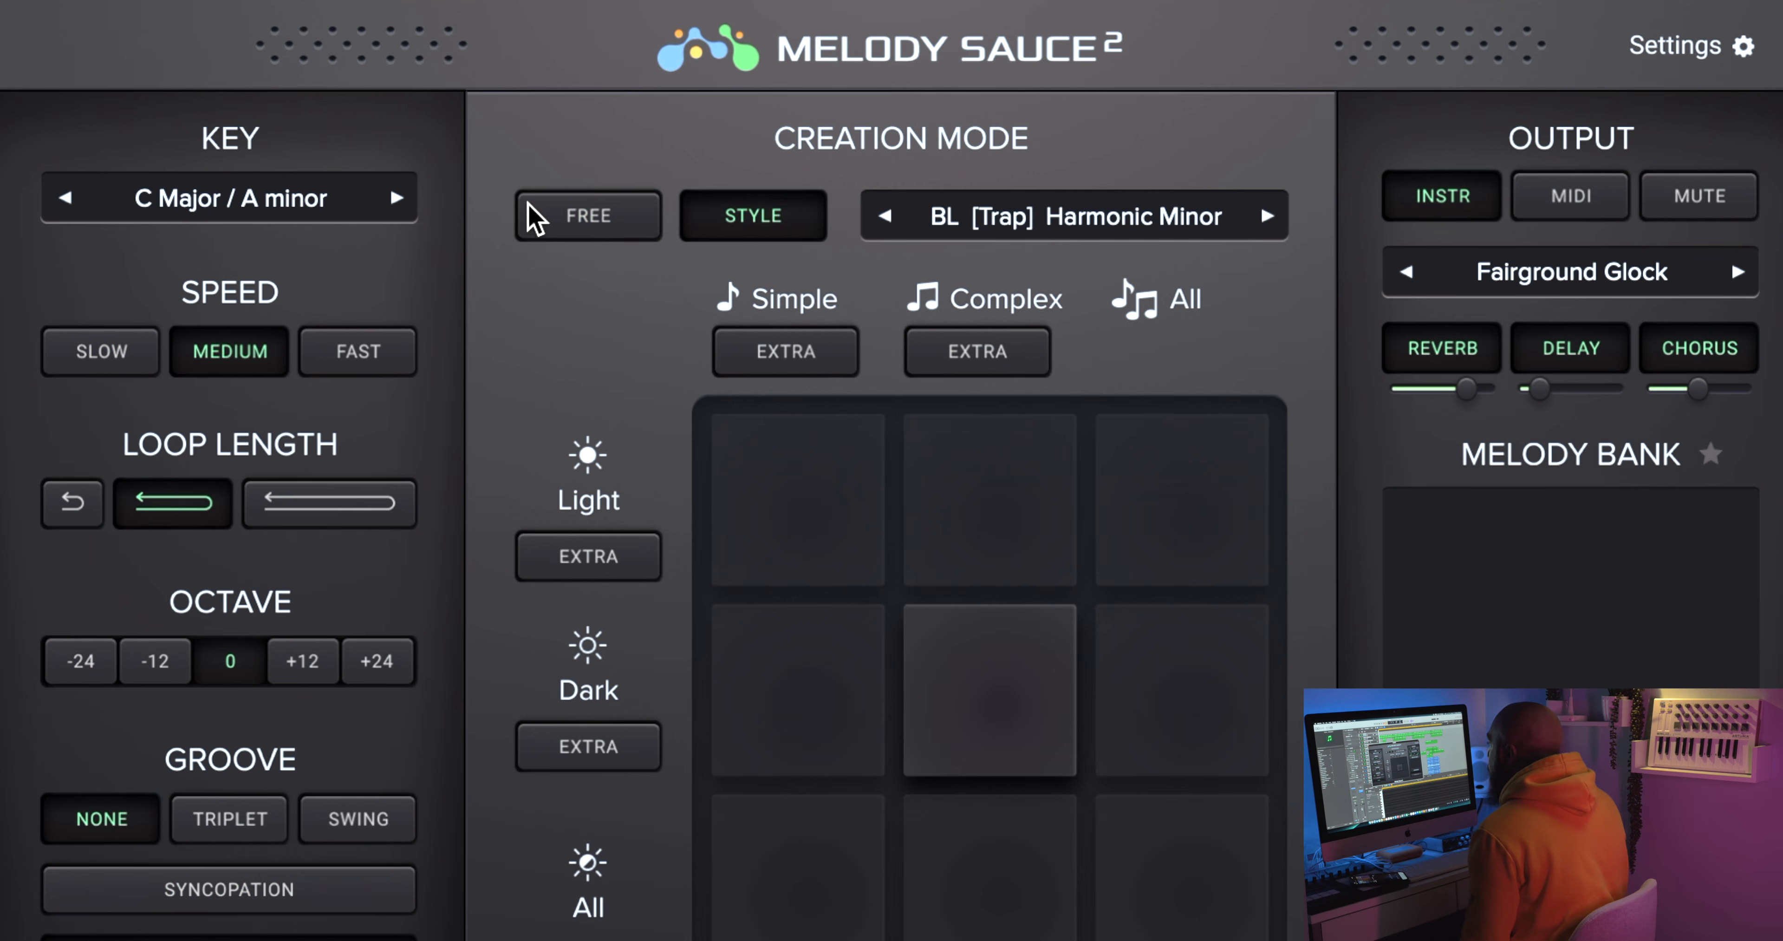
pyautogui.click(585, 211)
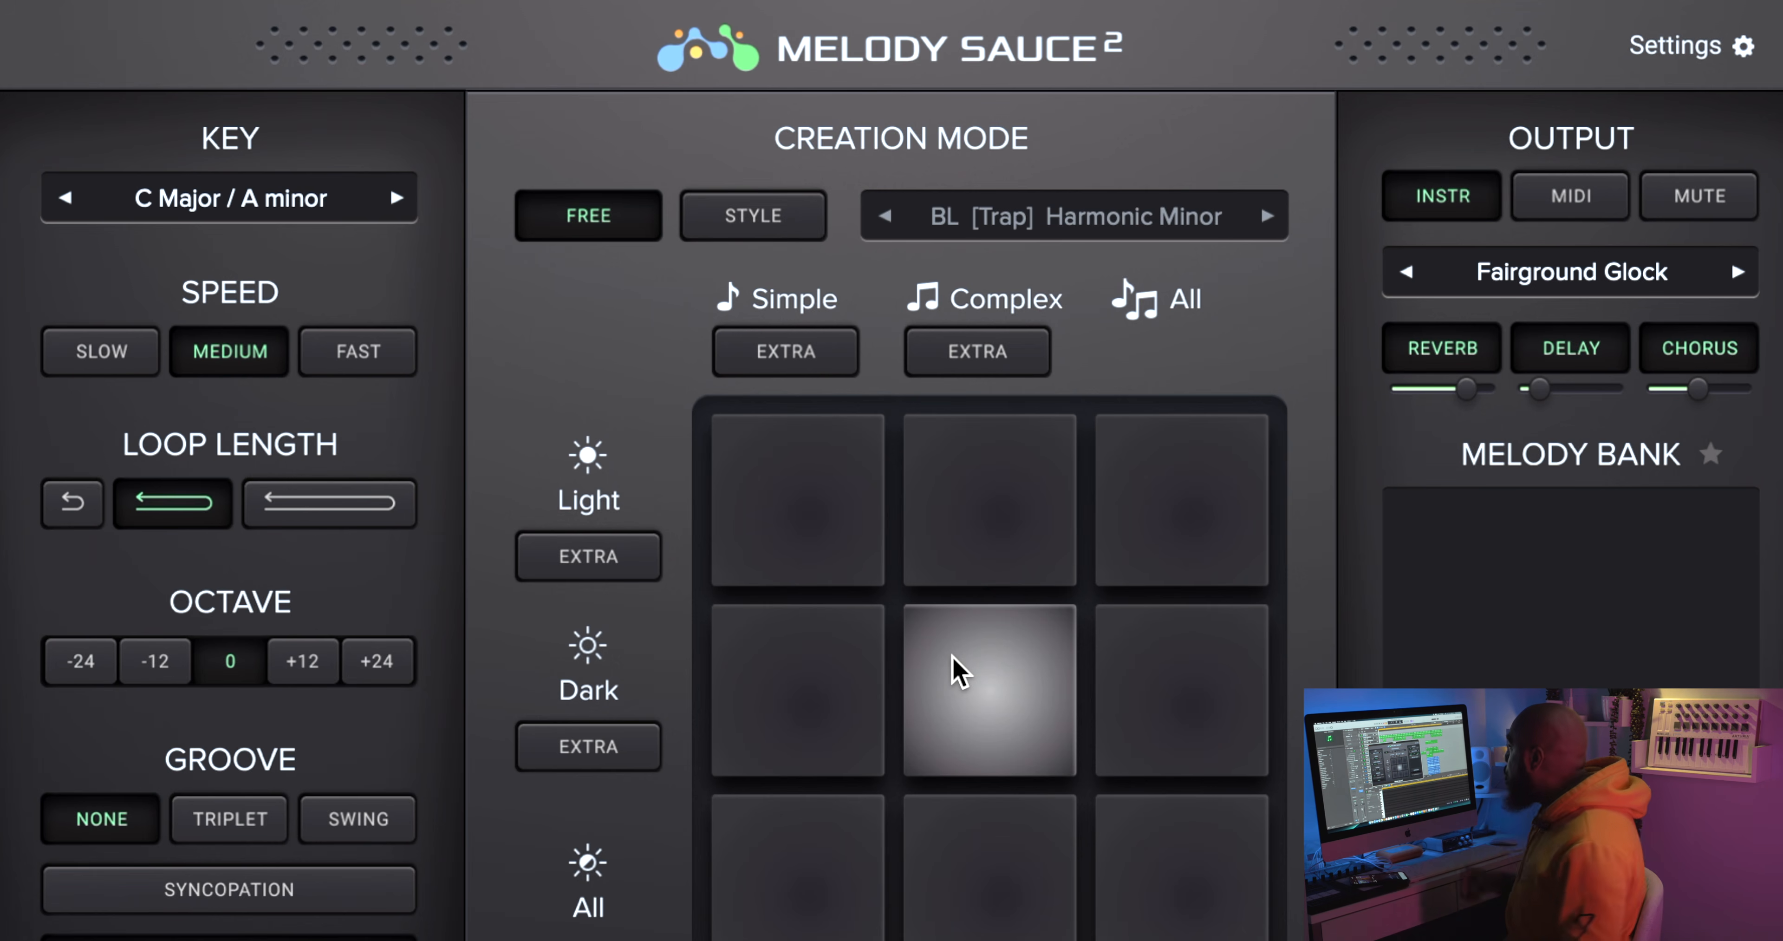
pyautogui.click(779, 228)
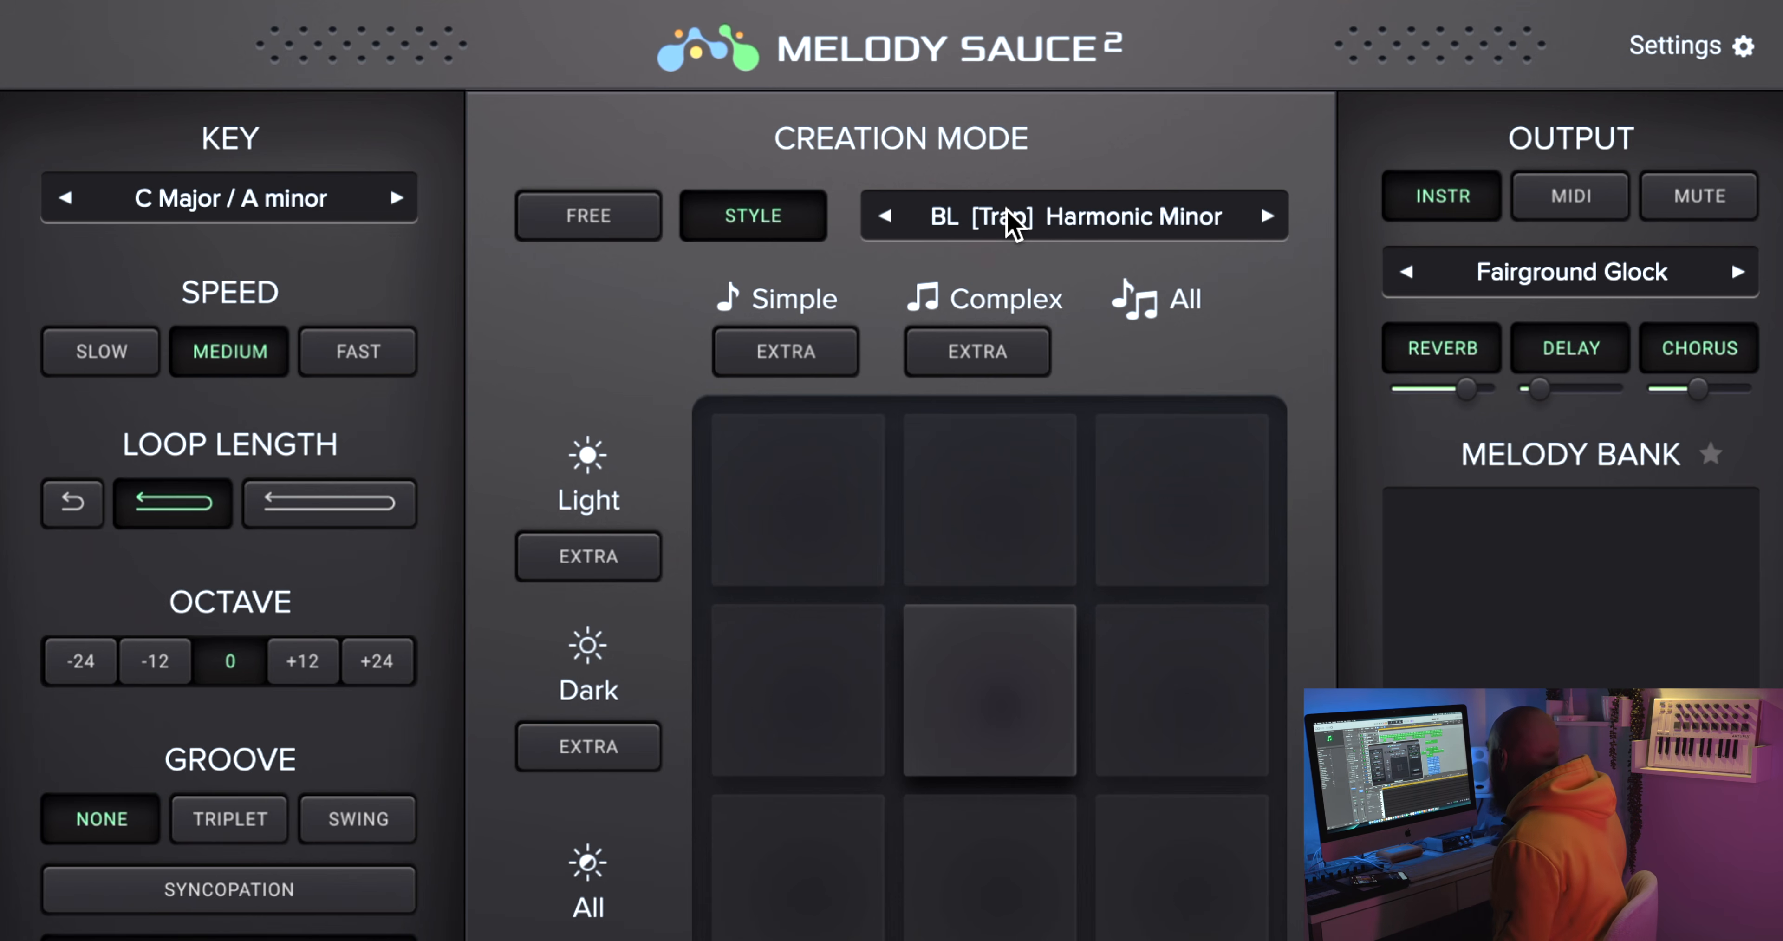
# - Load the BL [House] Marimba Bells style preset and generate a melody with the Simple Dark pad
pyautogui.click(1049, 220)
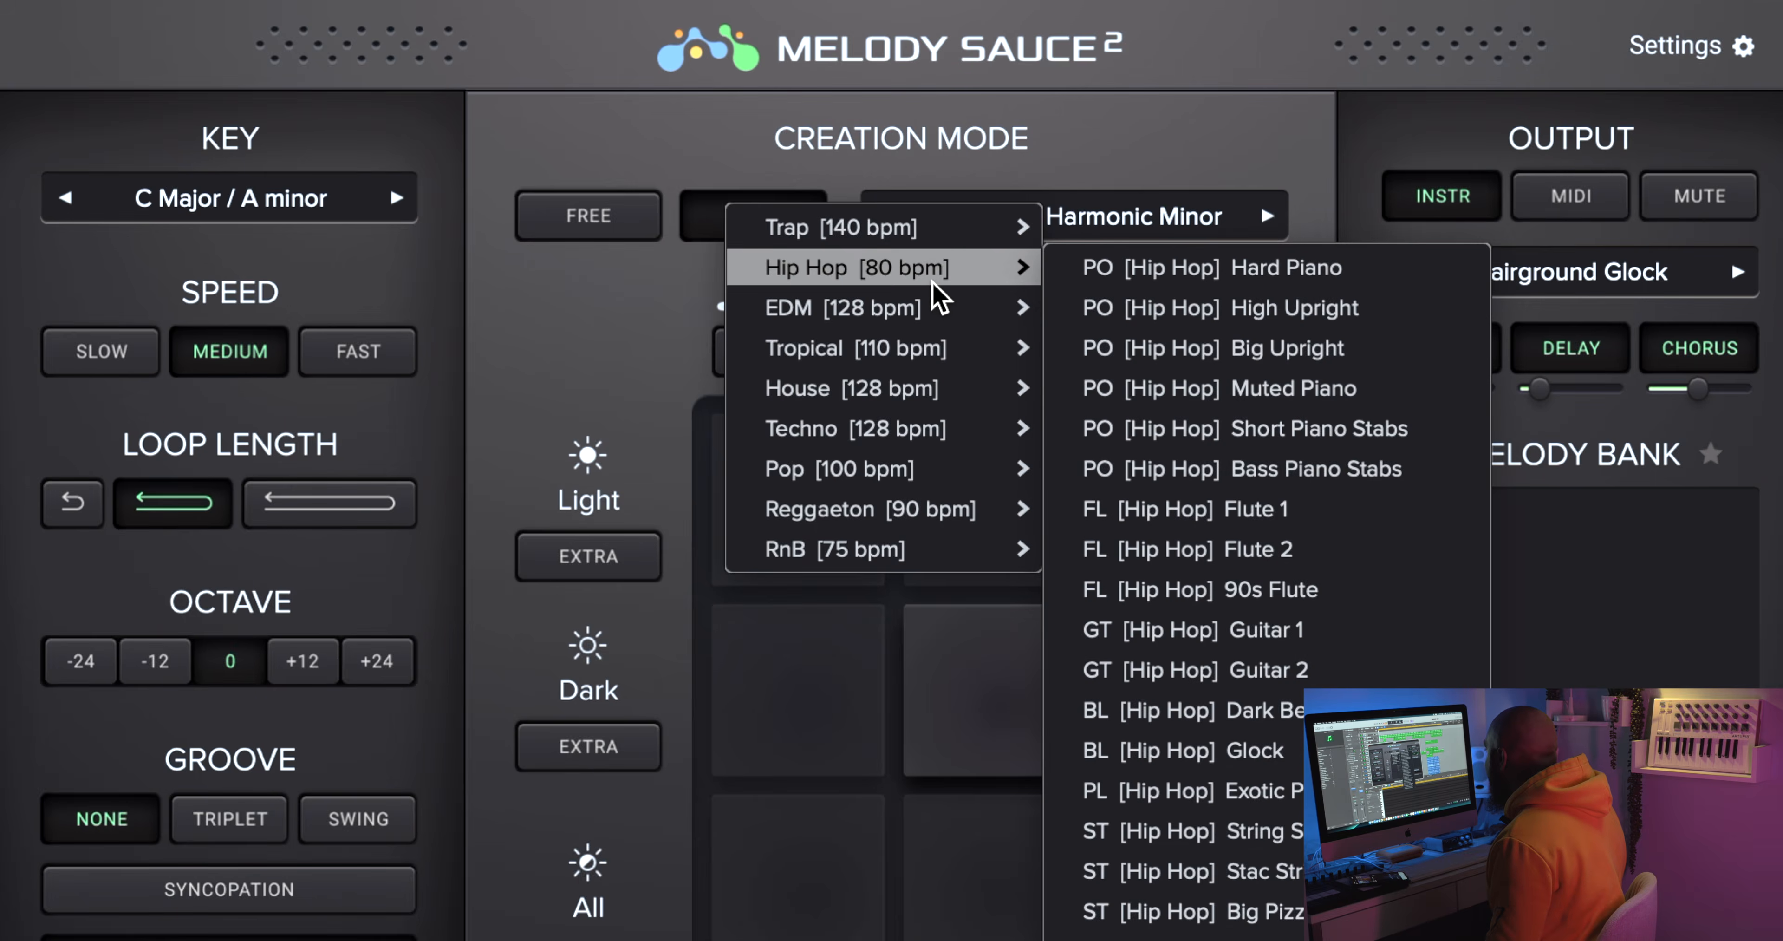
pyautogui.moveTo(928, 367)
pyautogui.moveTo(941, 310)
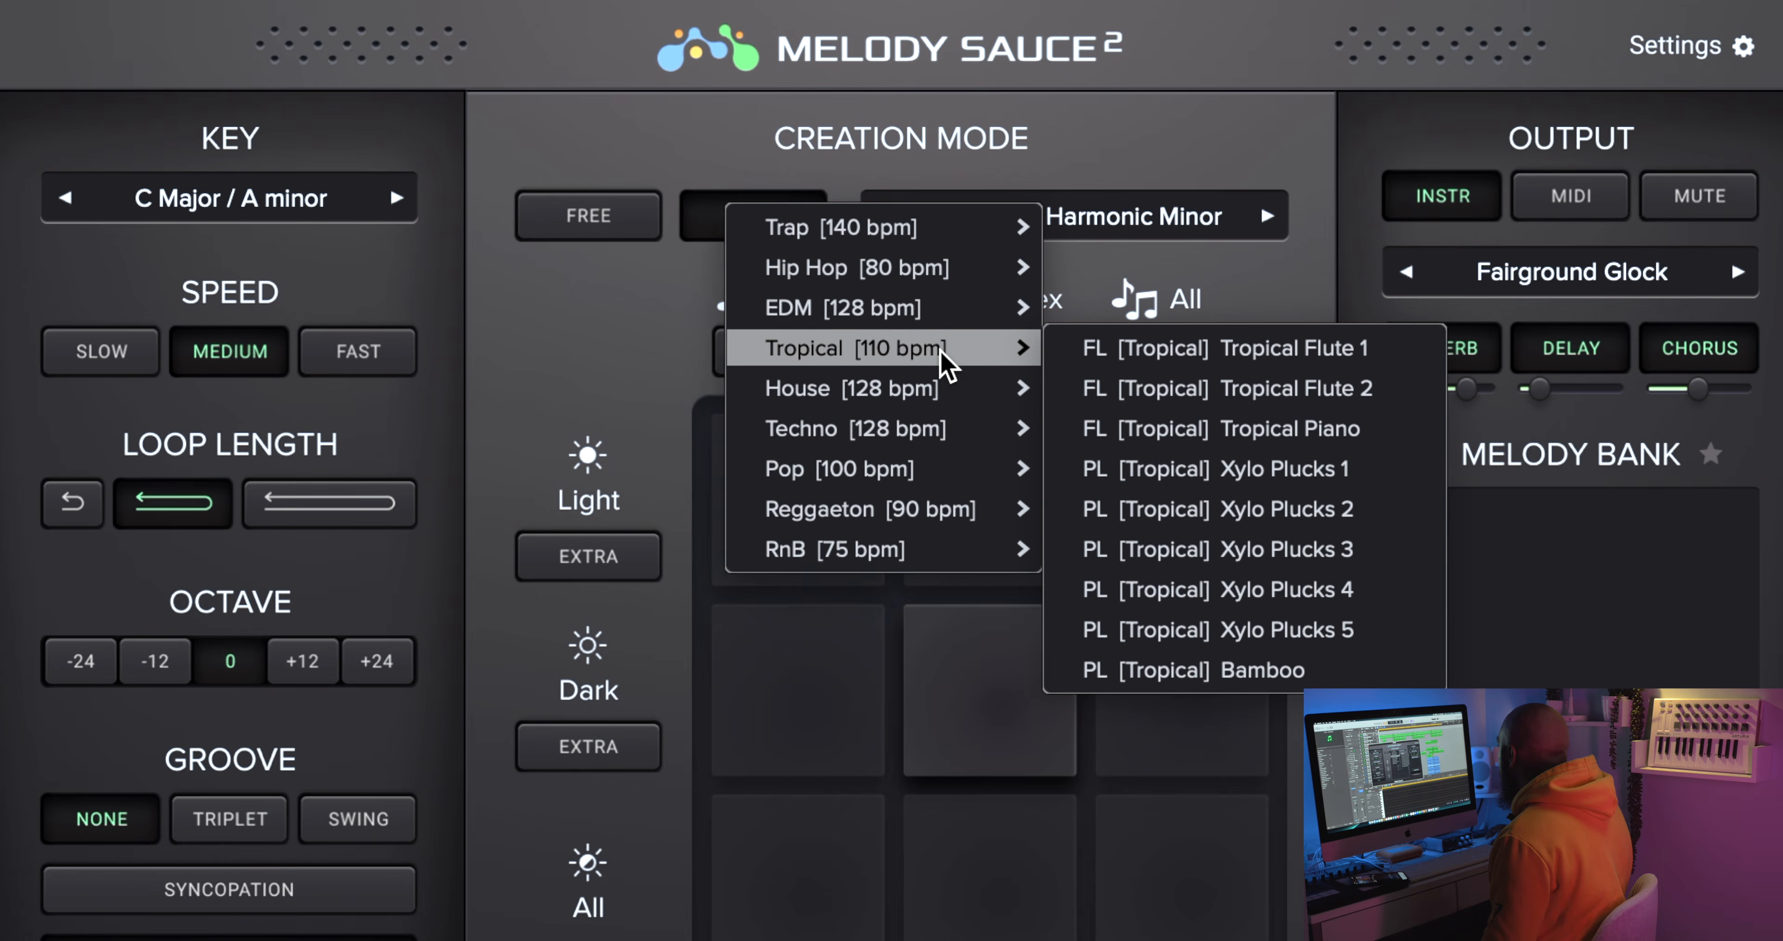
pyautogui.moveTo(947, 397)
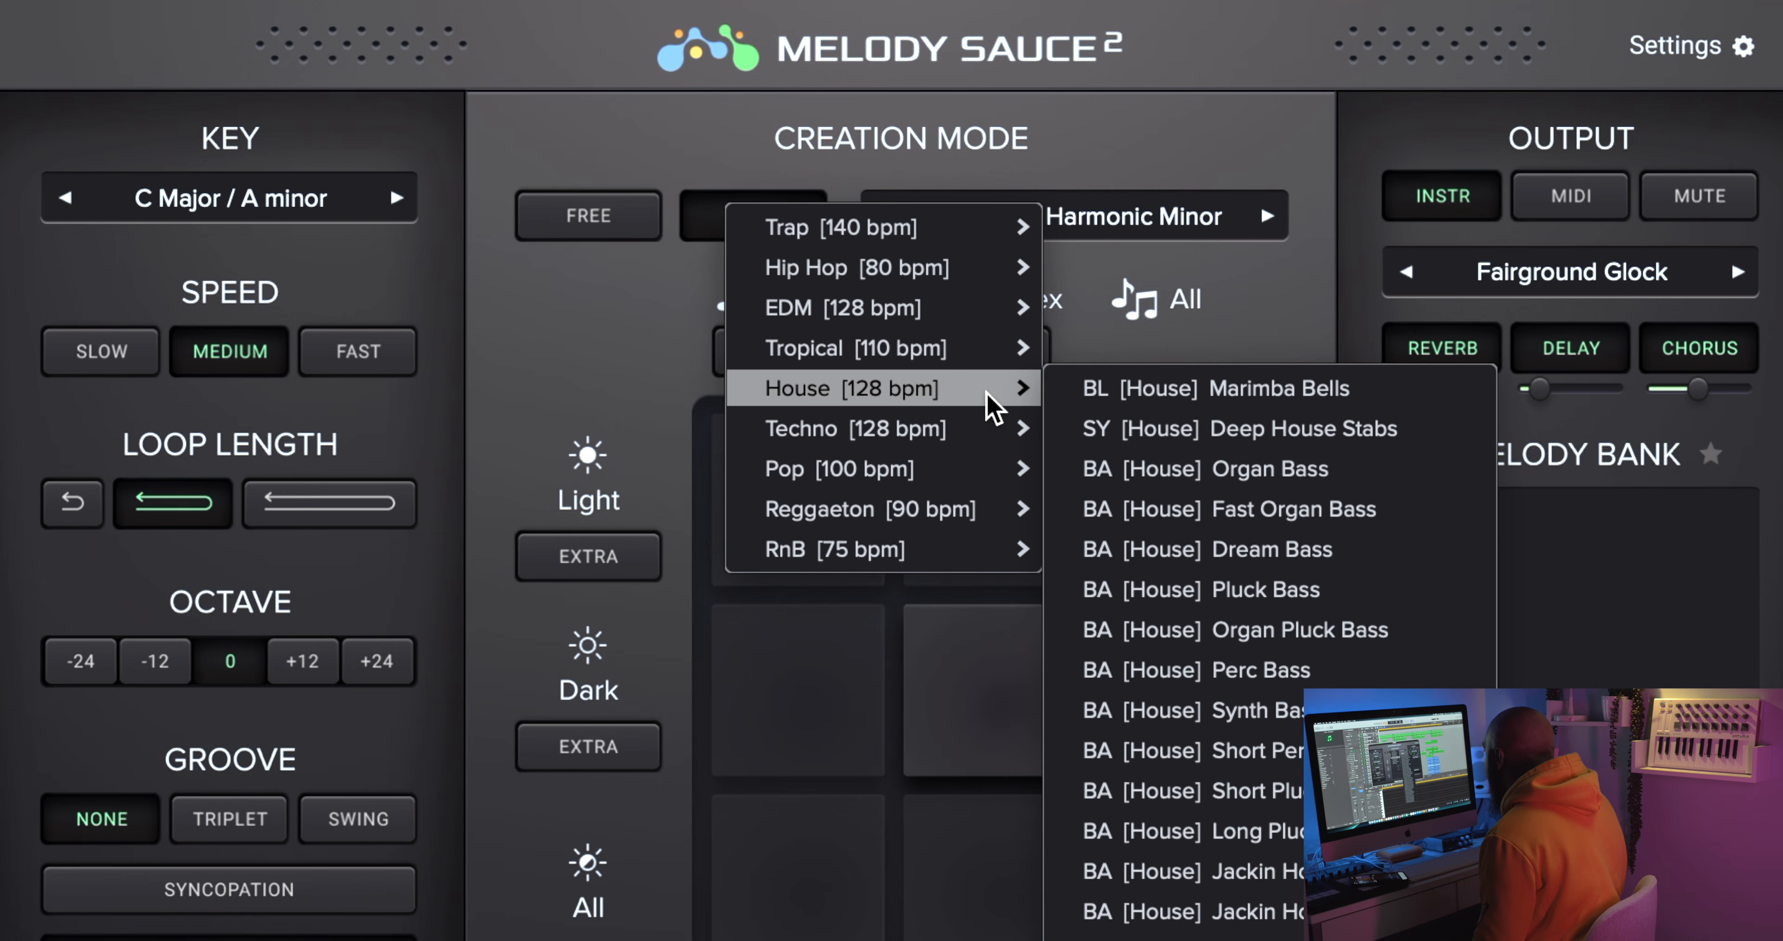
pyautogui.click(1246, 390)
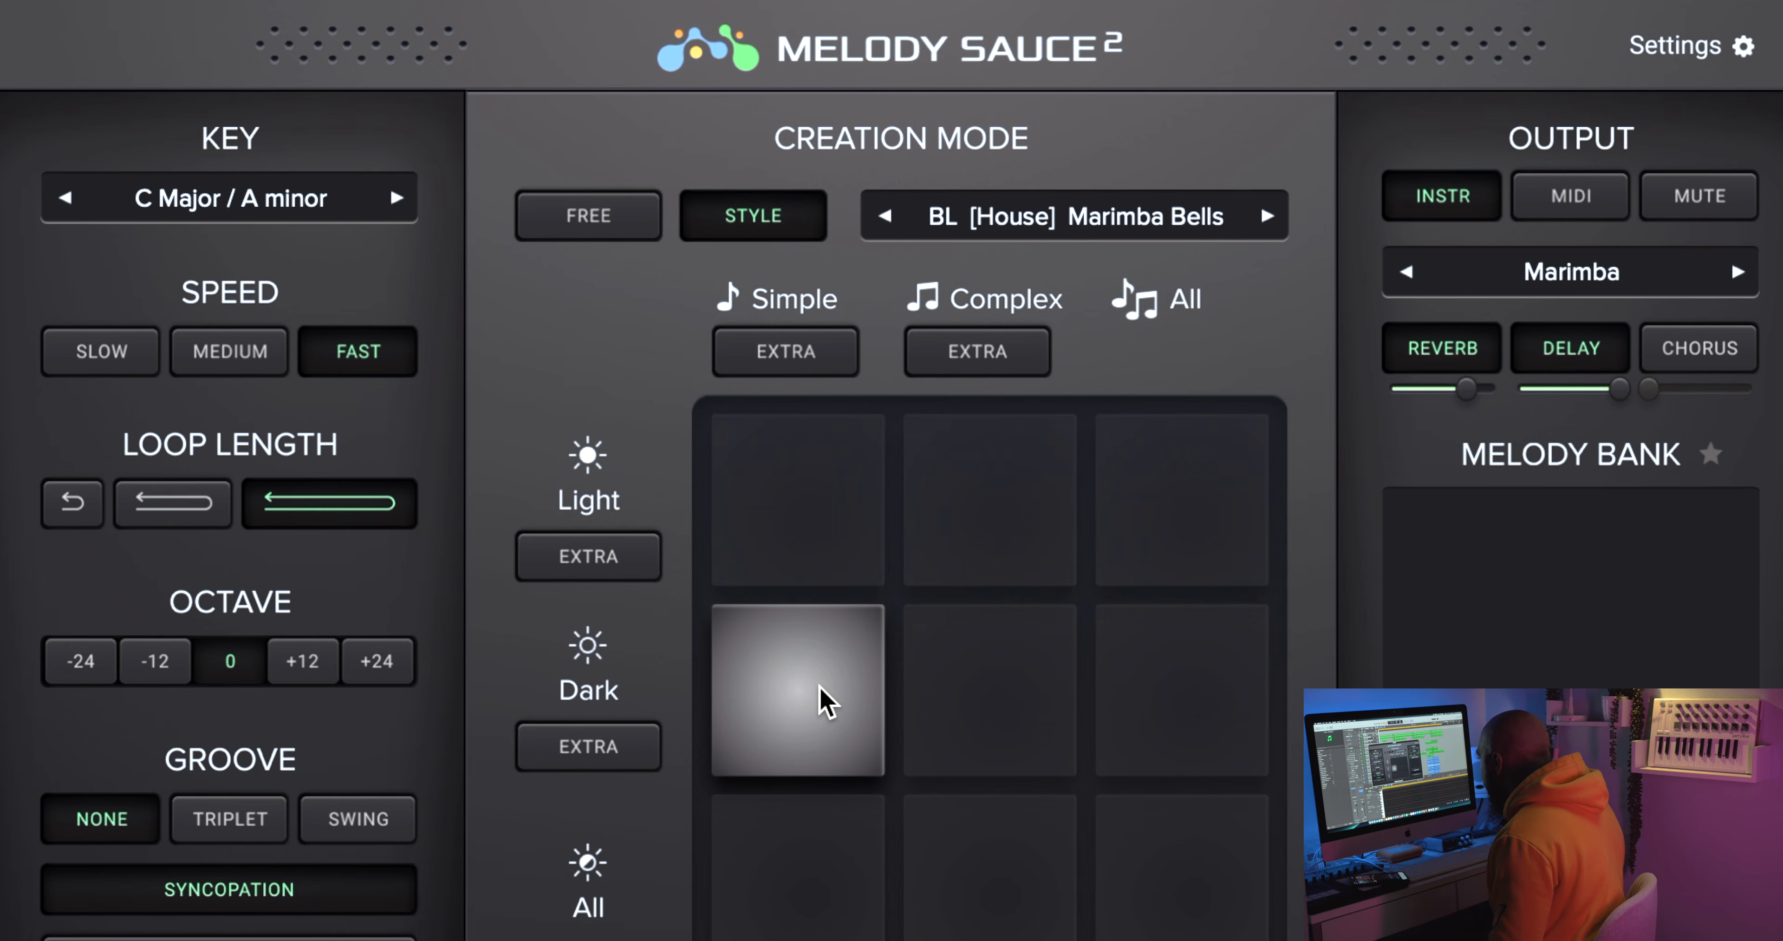
pyautogui.click(824, 700)
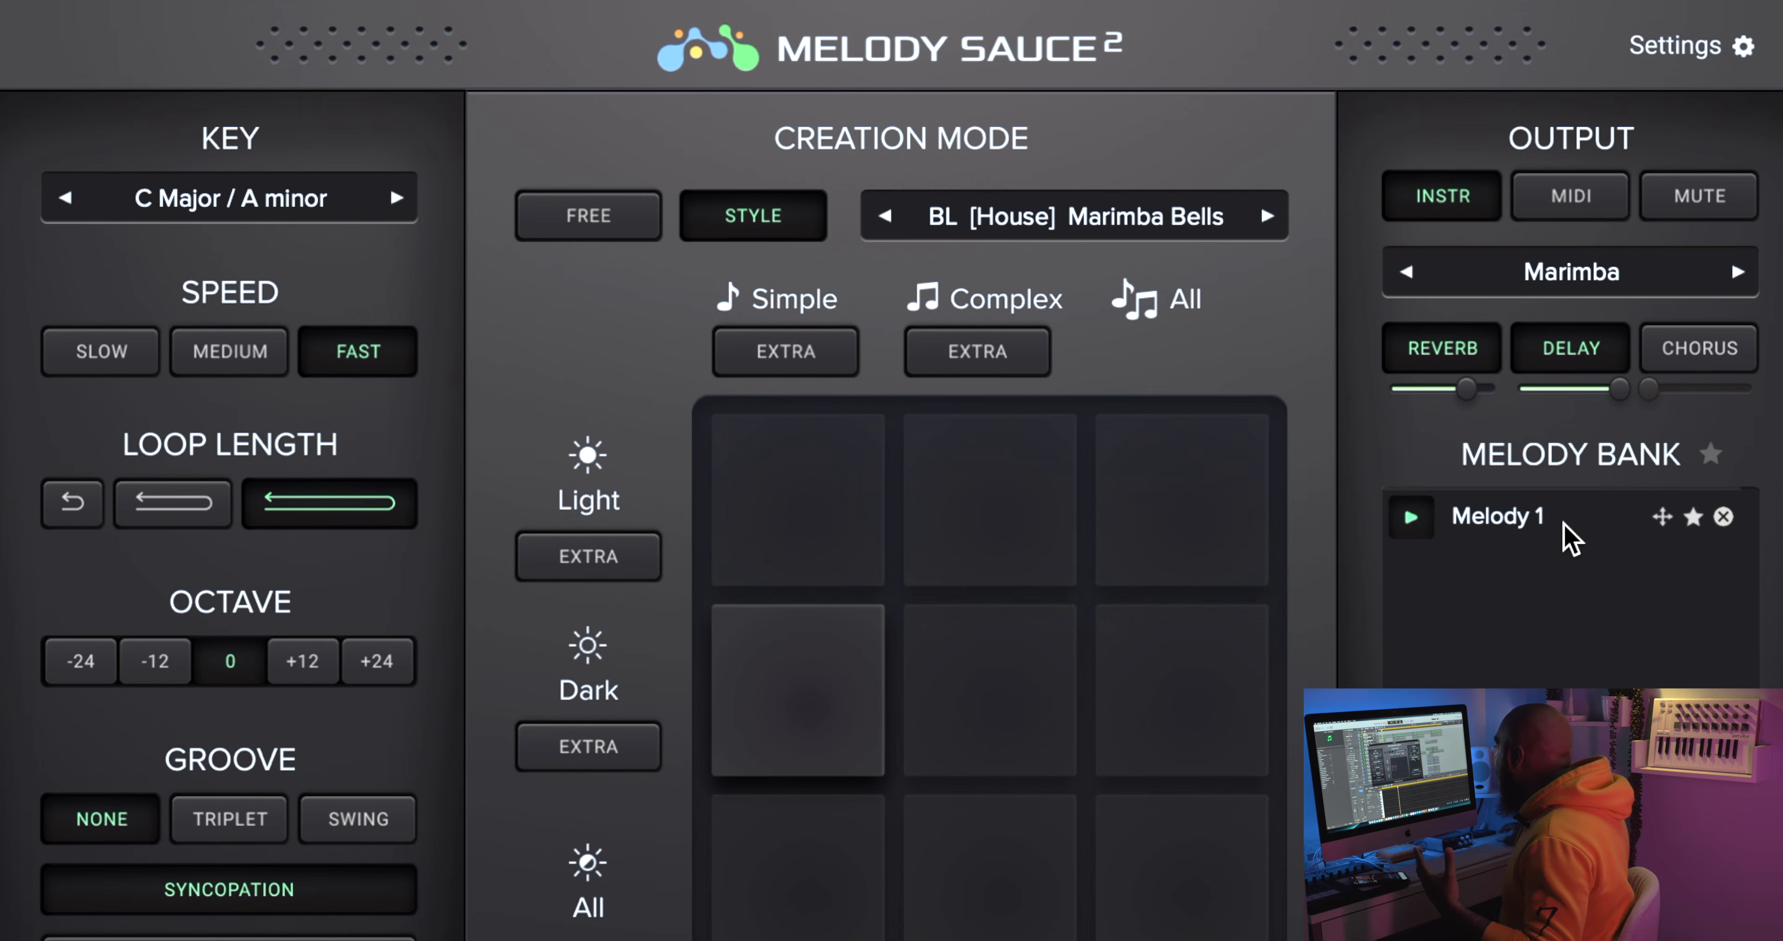
pyautogui.click(1049, 224)
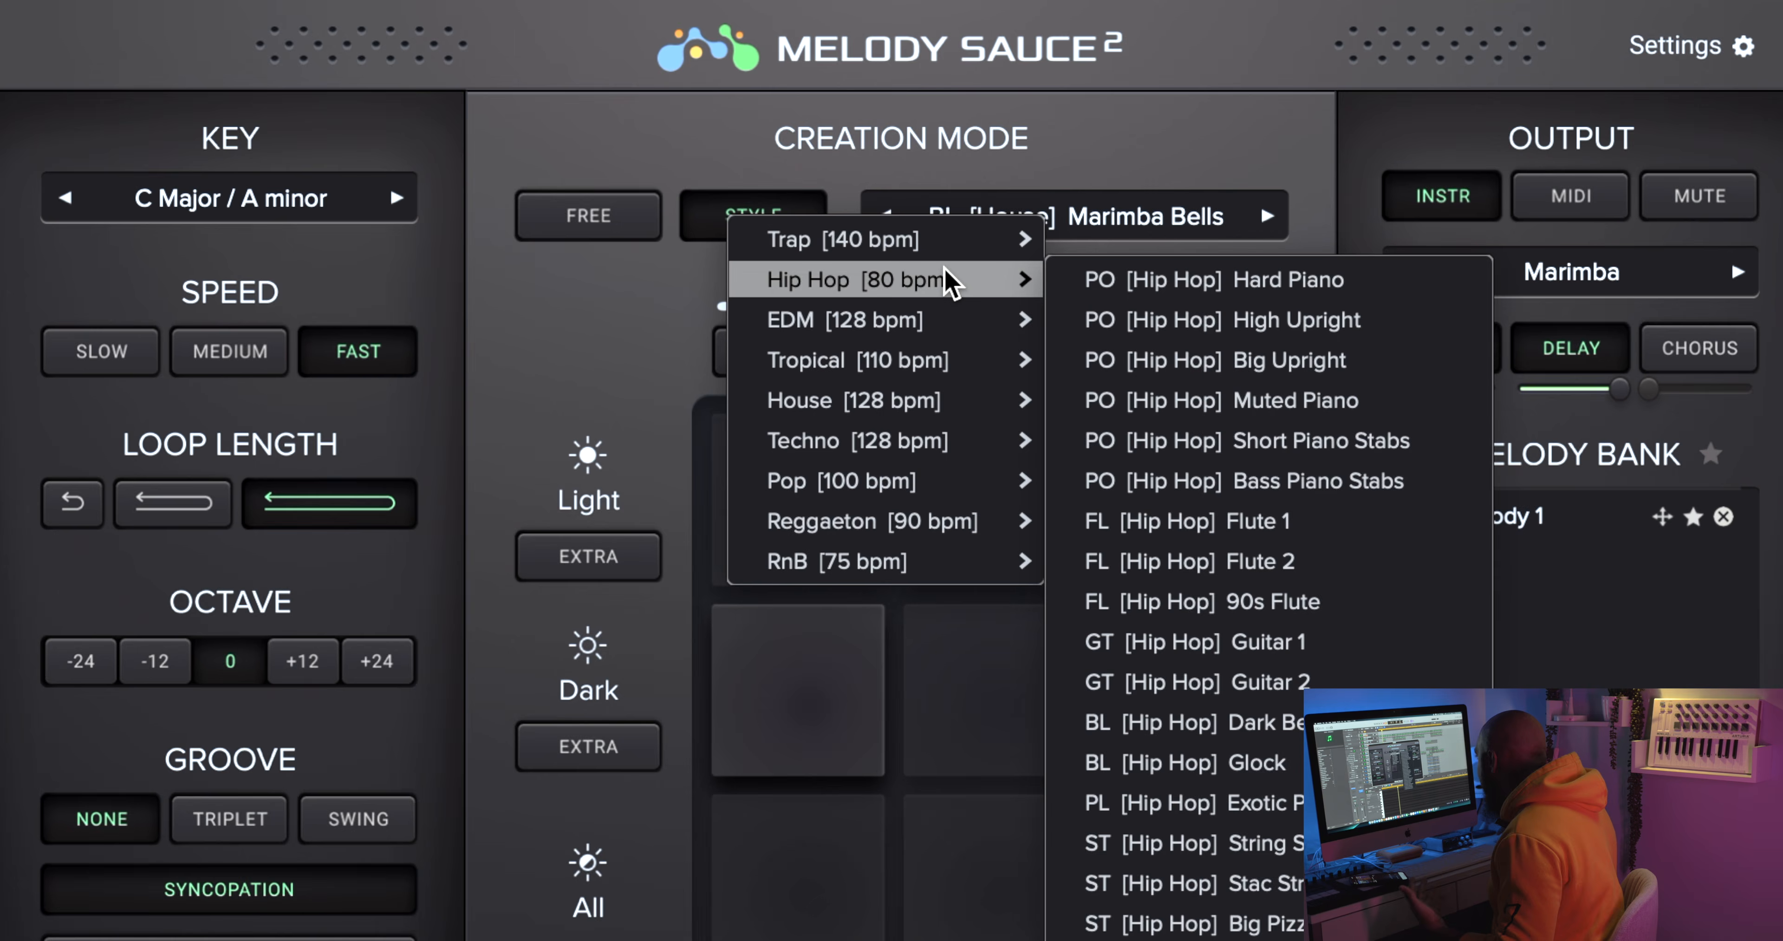
pyautogui.moveTo(878, 376)
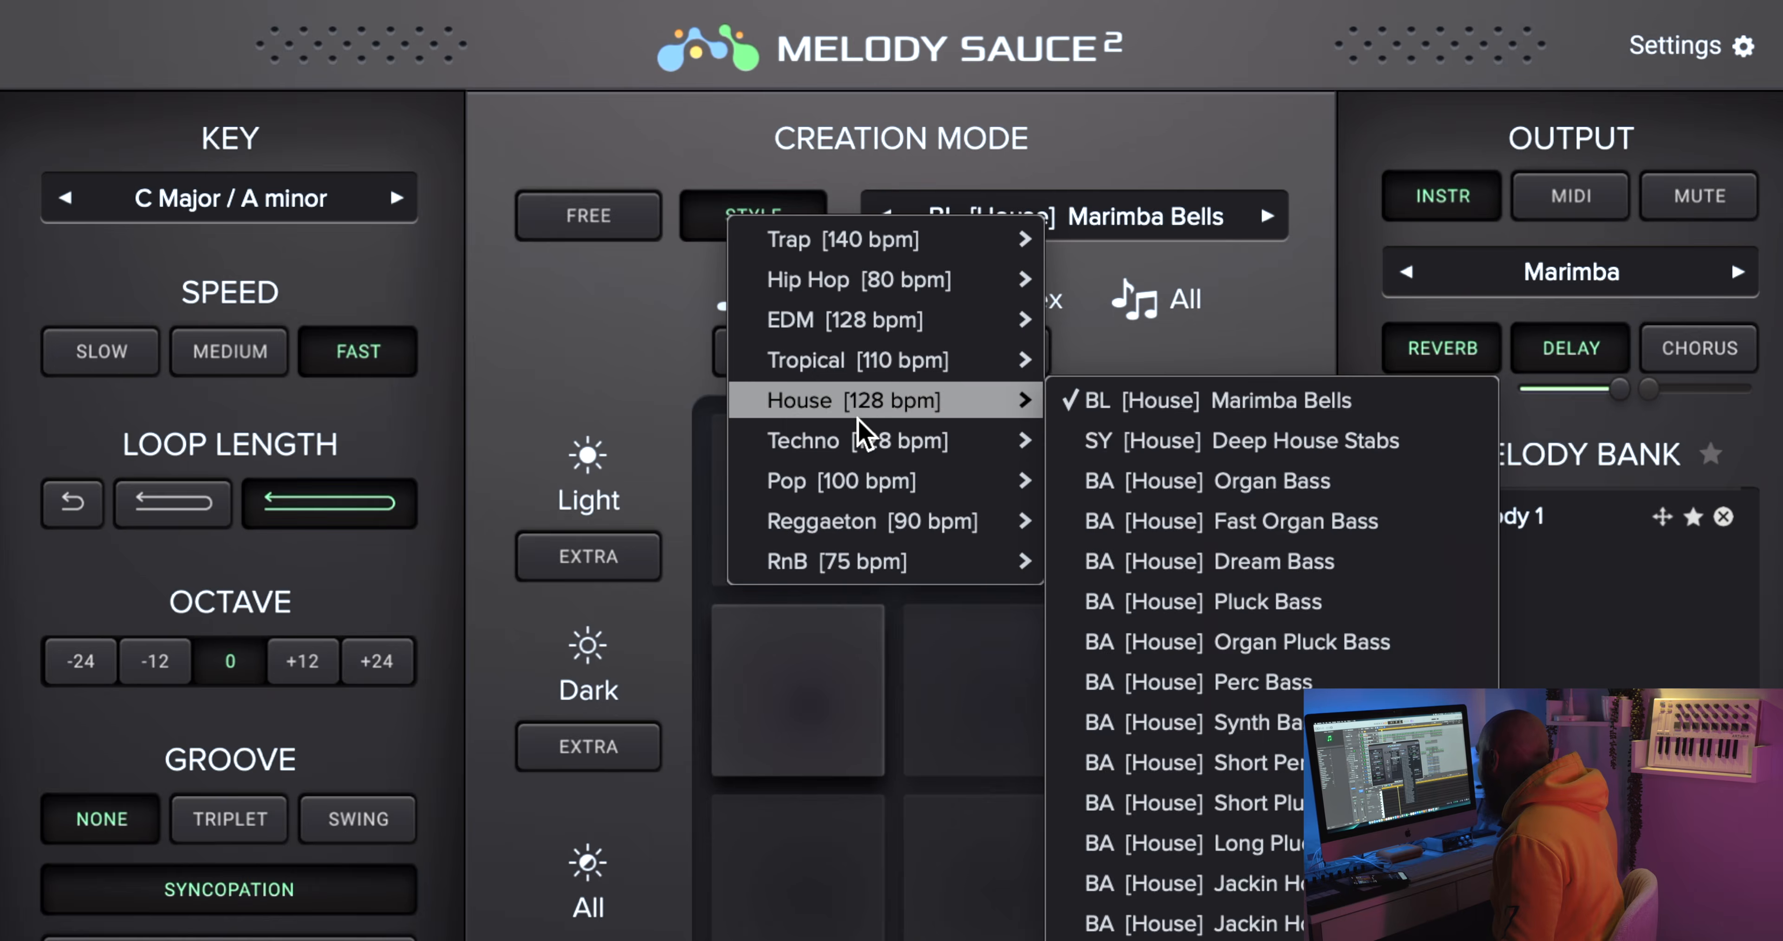
pyautogui.moveTo(856, 567)
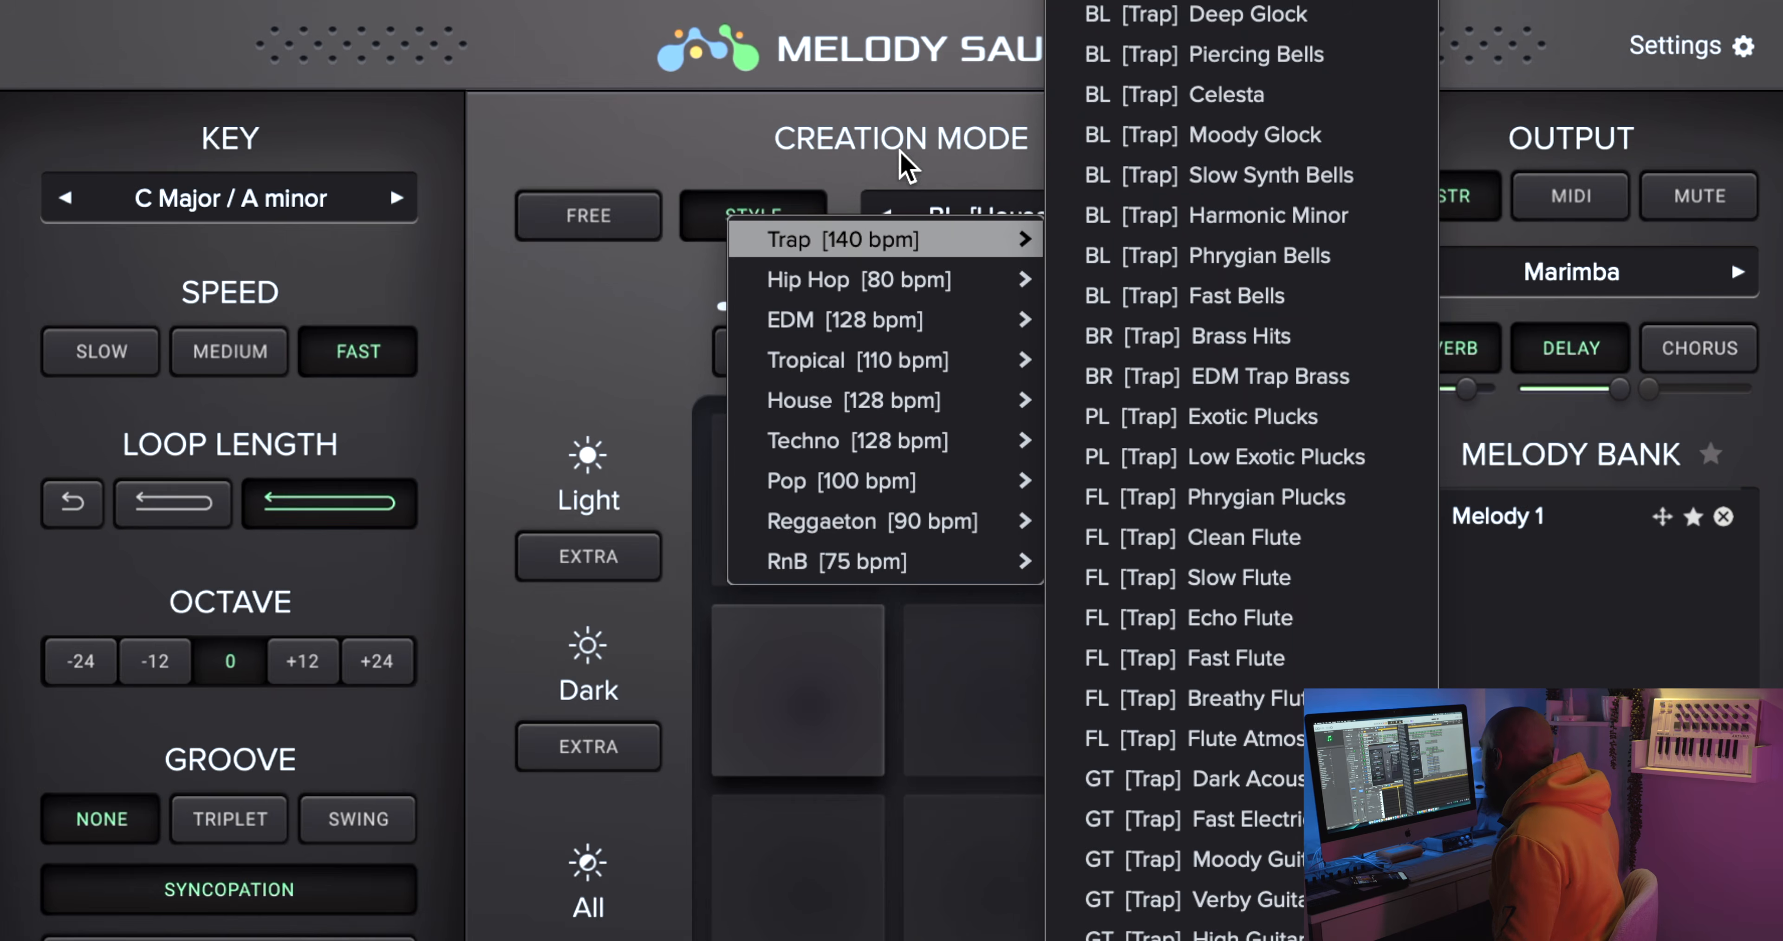
pyautogui.click(682, 209)
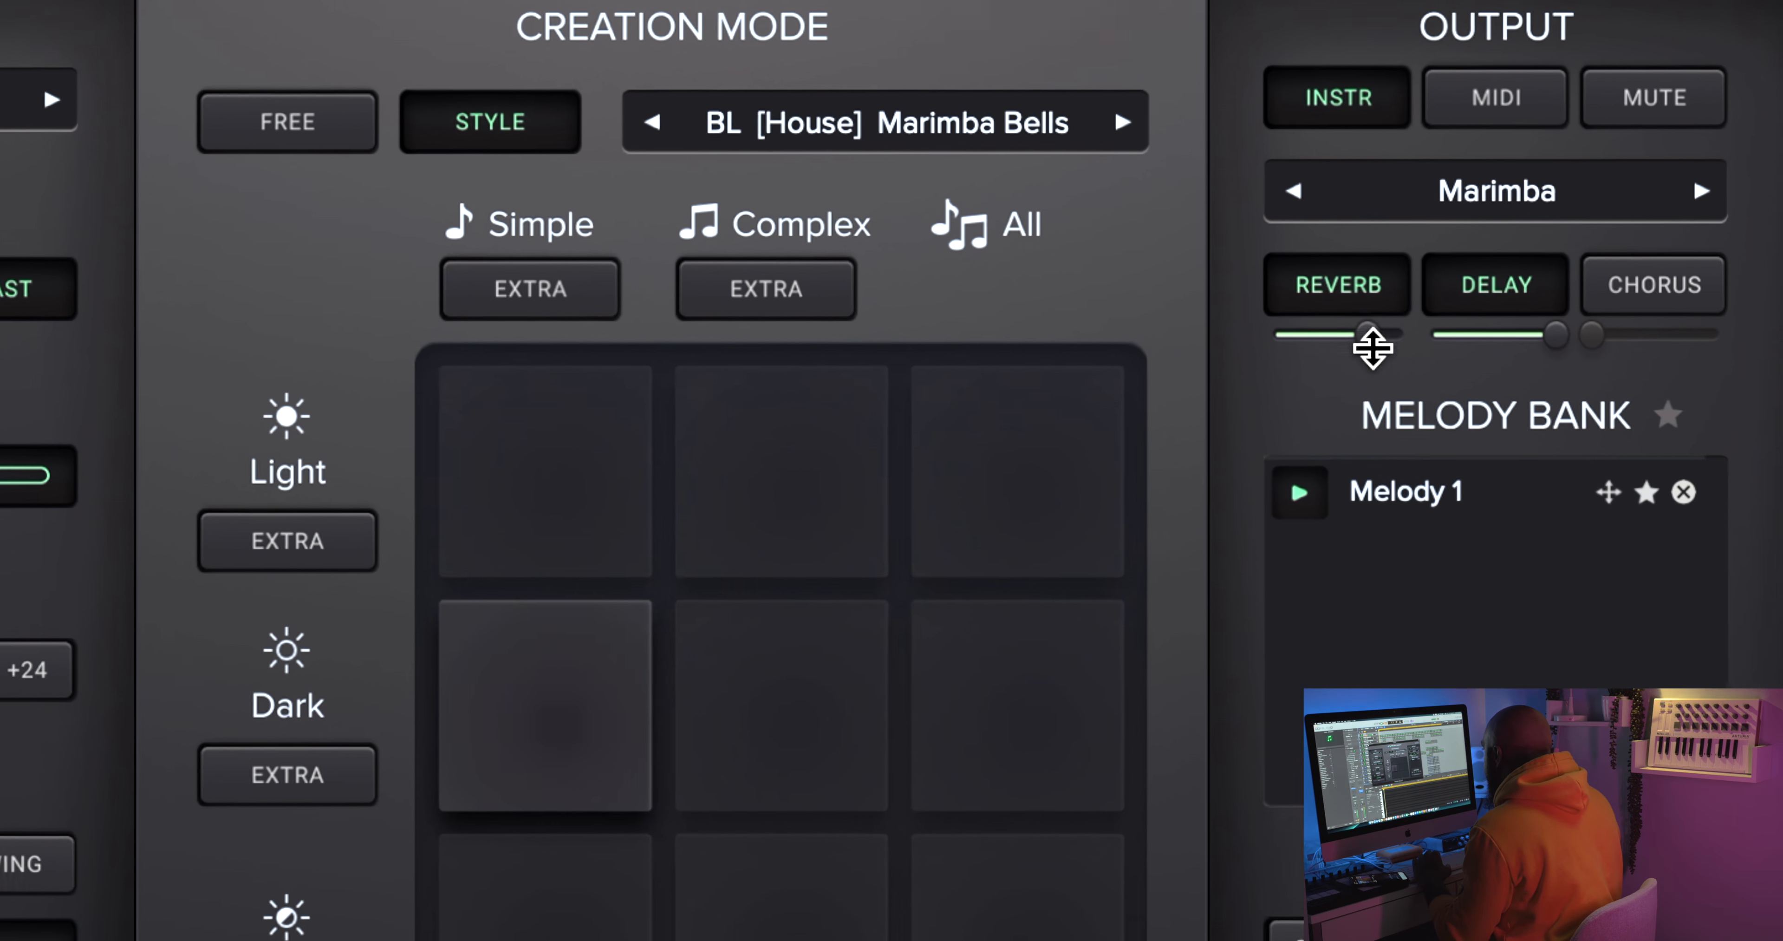
# - Sweep the Reverb amount to minimum and back up to about three quarters, and enable Chorus at about half
pyautogui.moveTo(1370, 349); pyautogui.dragTo(1237, 353)
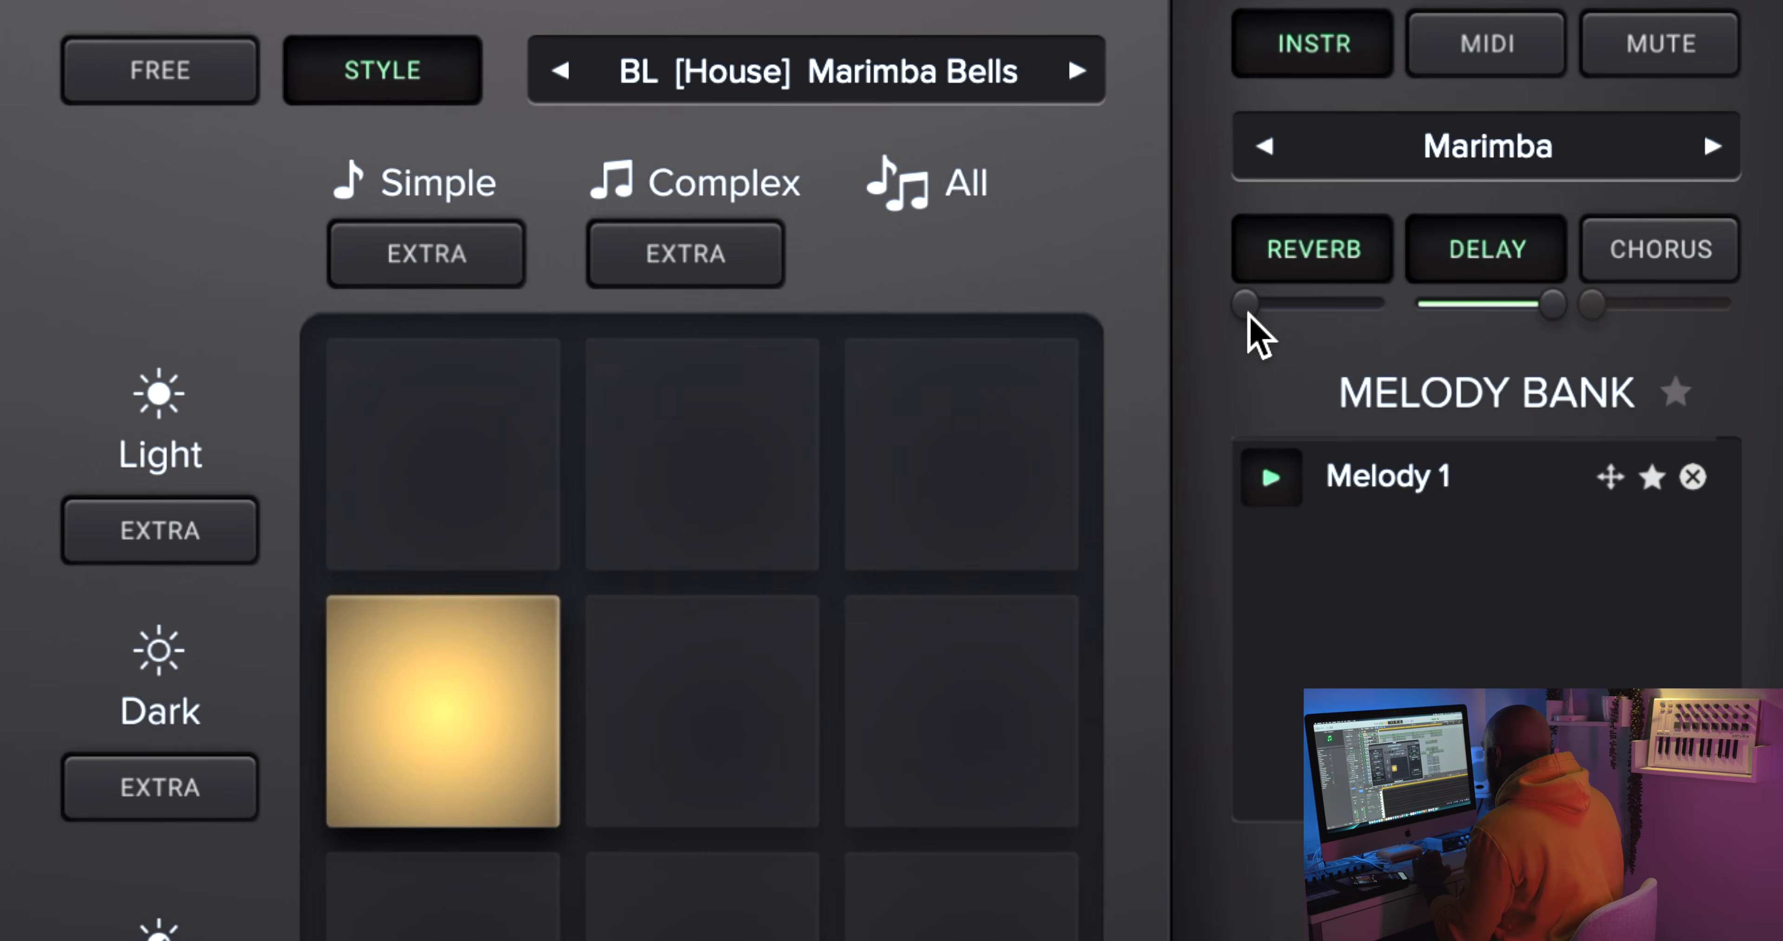
pyautogui.moveTo(1245, 314); pyautogui.dragTo(1365, 304)
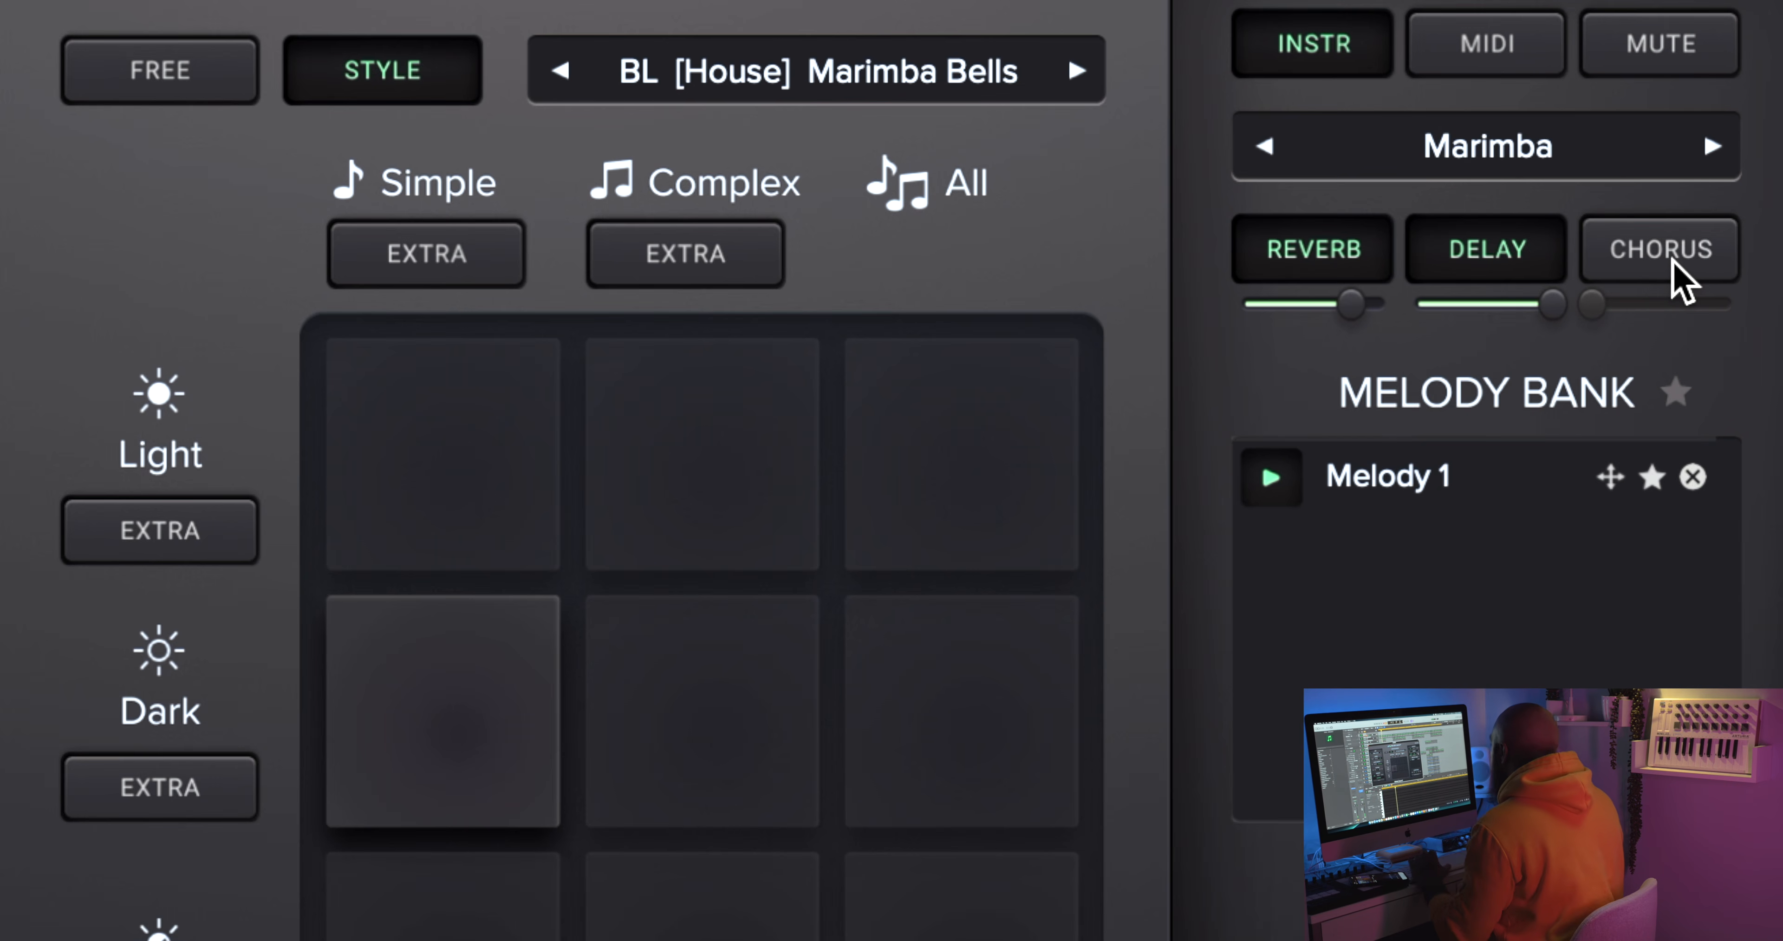
pyautogui.click(1675, 267)
pyautogui.moveTo(1592, 306); pyautogui.dragTo(1667, 310)
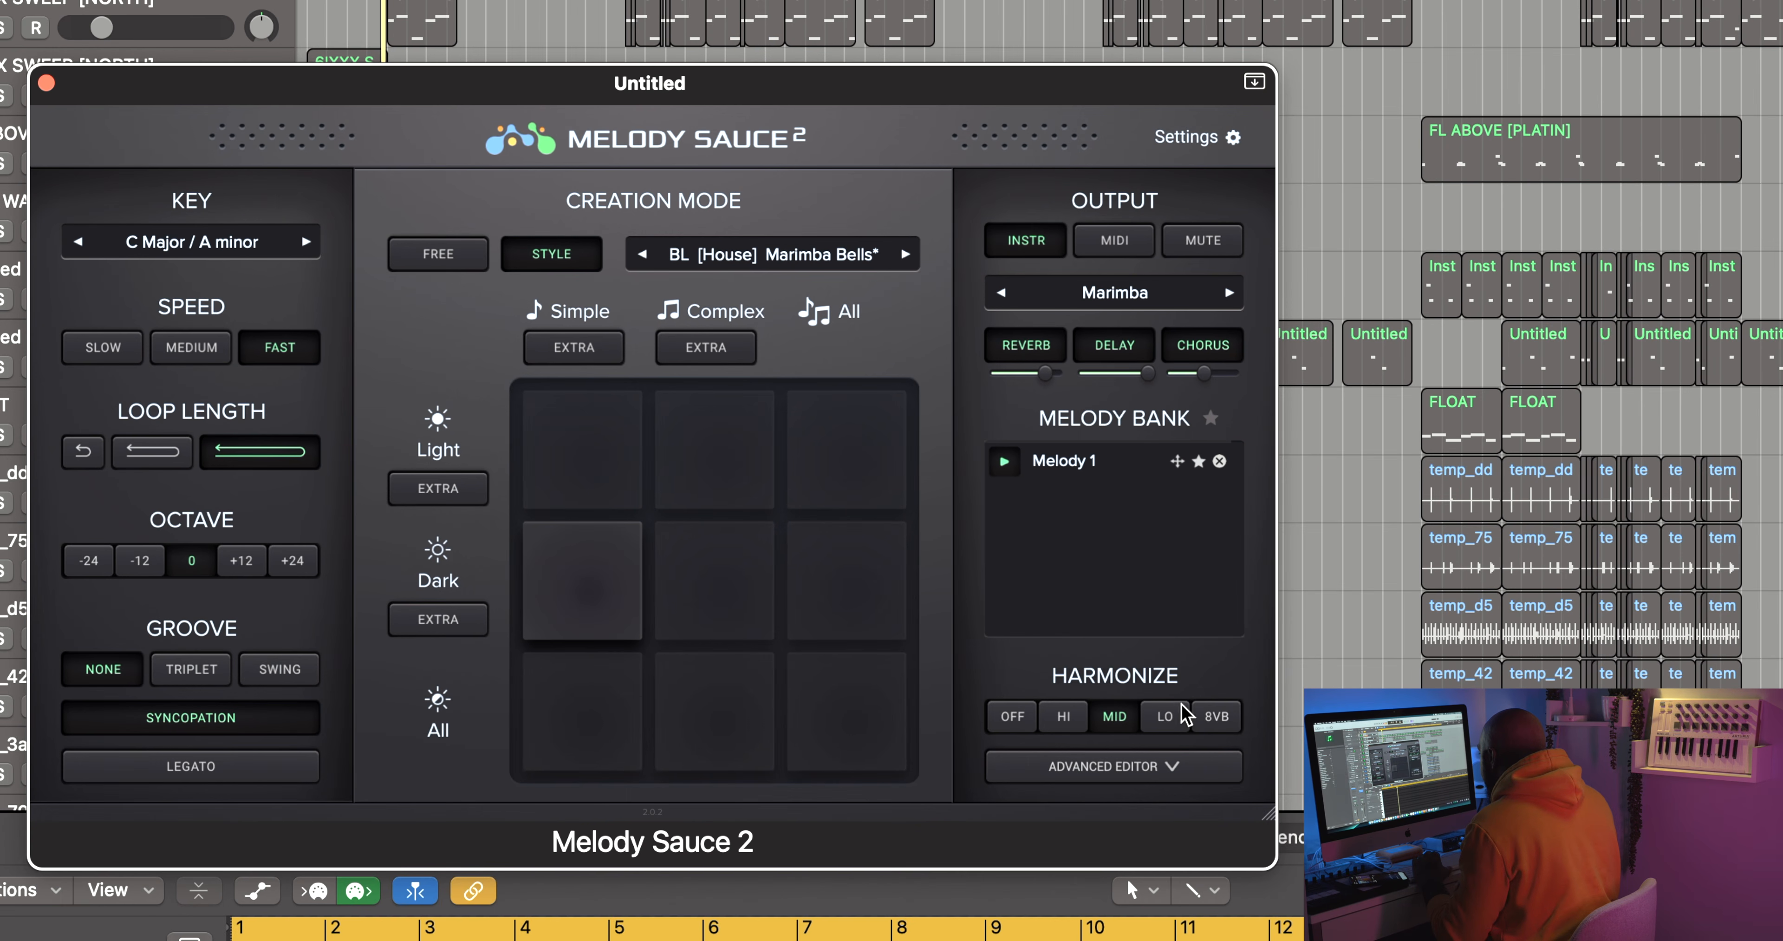
# - Audition the Harmonize options Hi, 8VB, Lo and Mid during playback, stop playback, and turn Harmonize off
pyautogui.click(1066, 719)
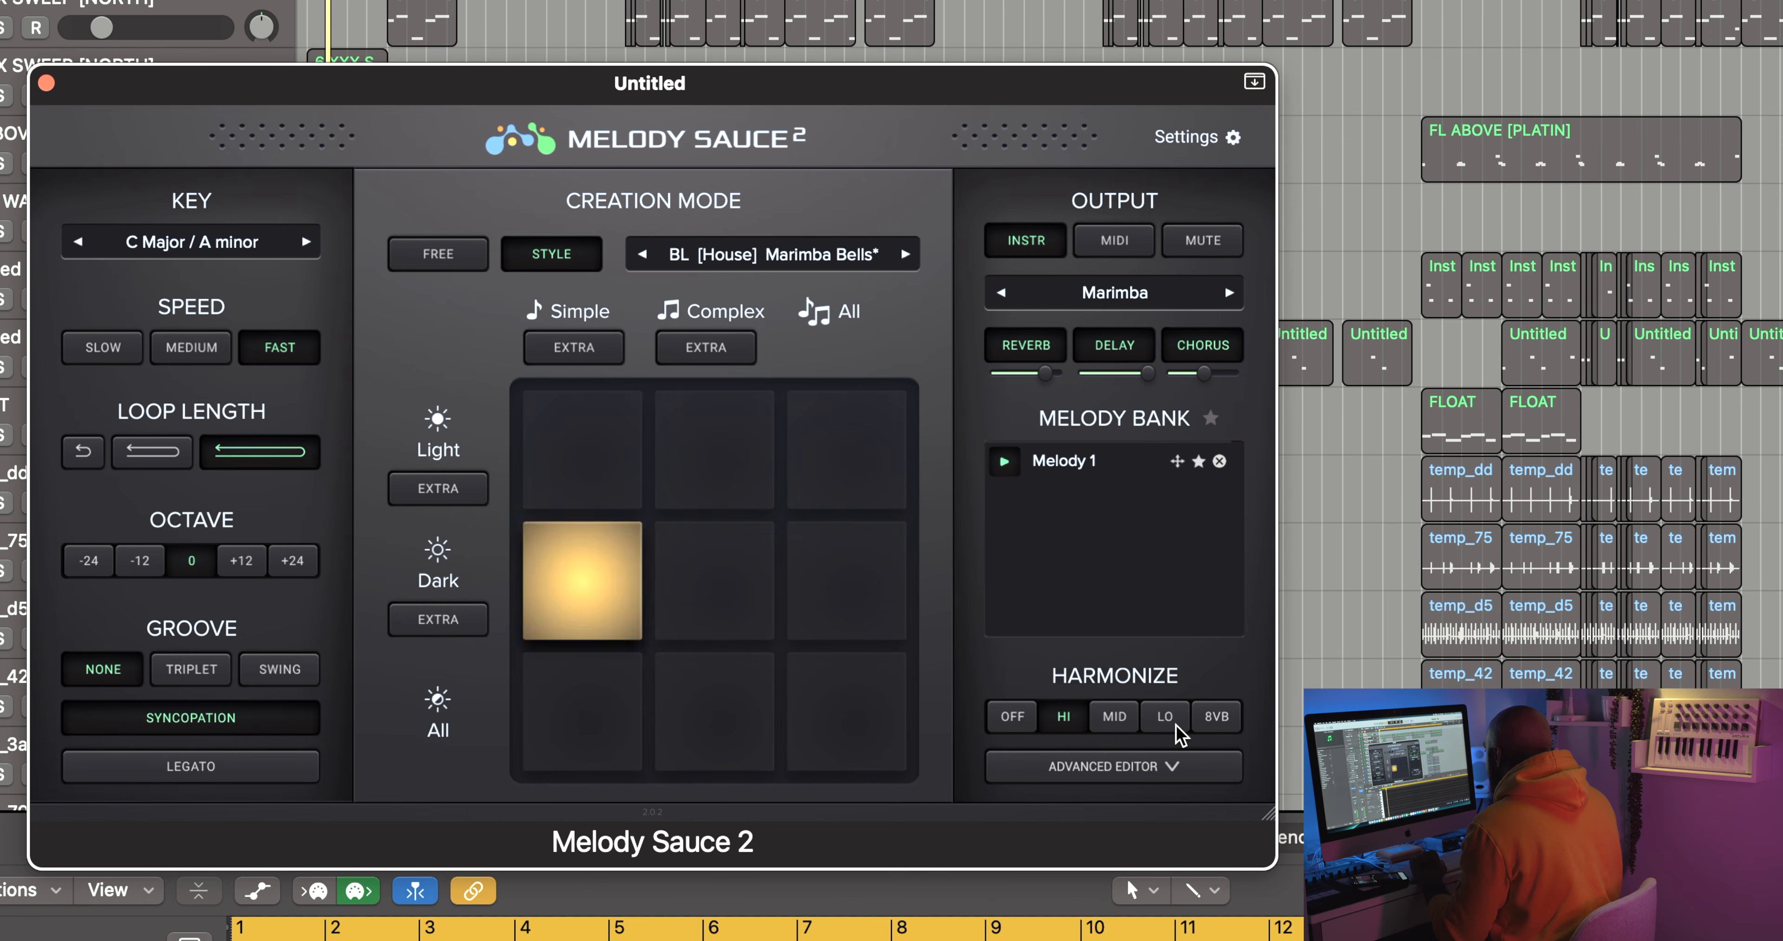
pyautogui.click(1216, 731)
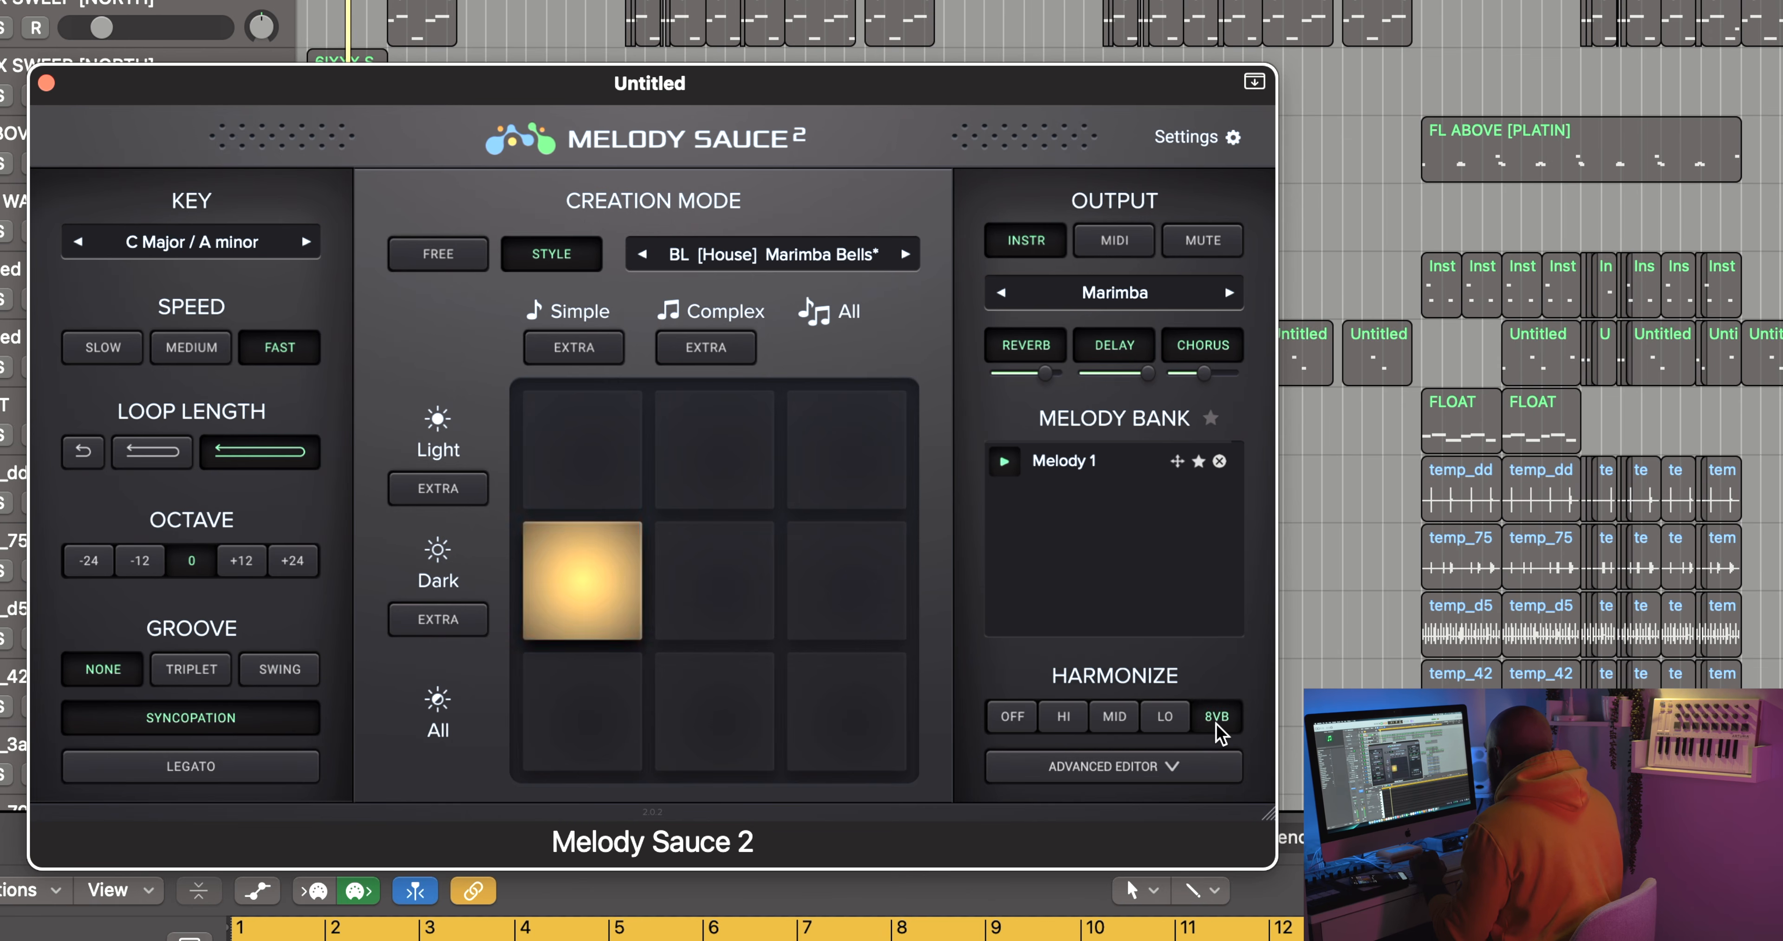
pyautogui.click(1165, 722)
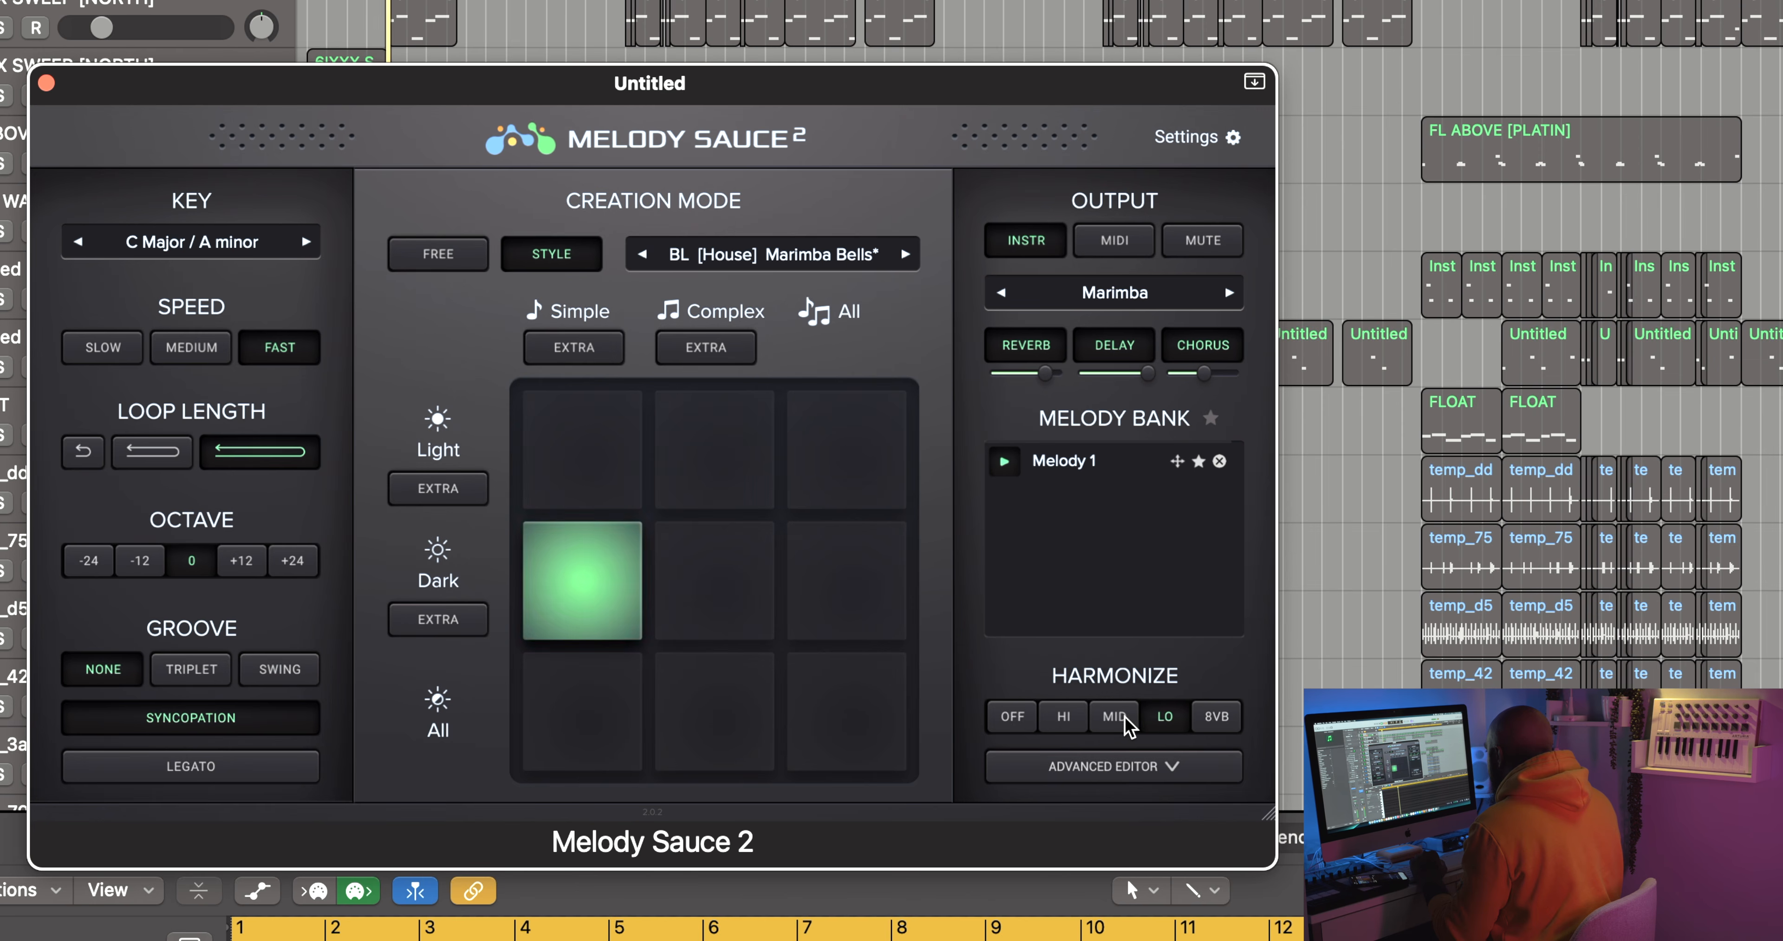
pyautogui.click(1099, 721)
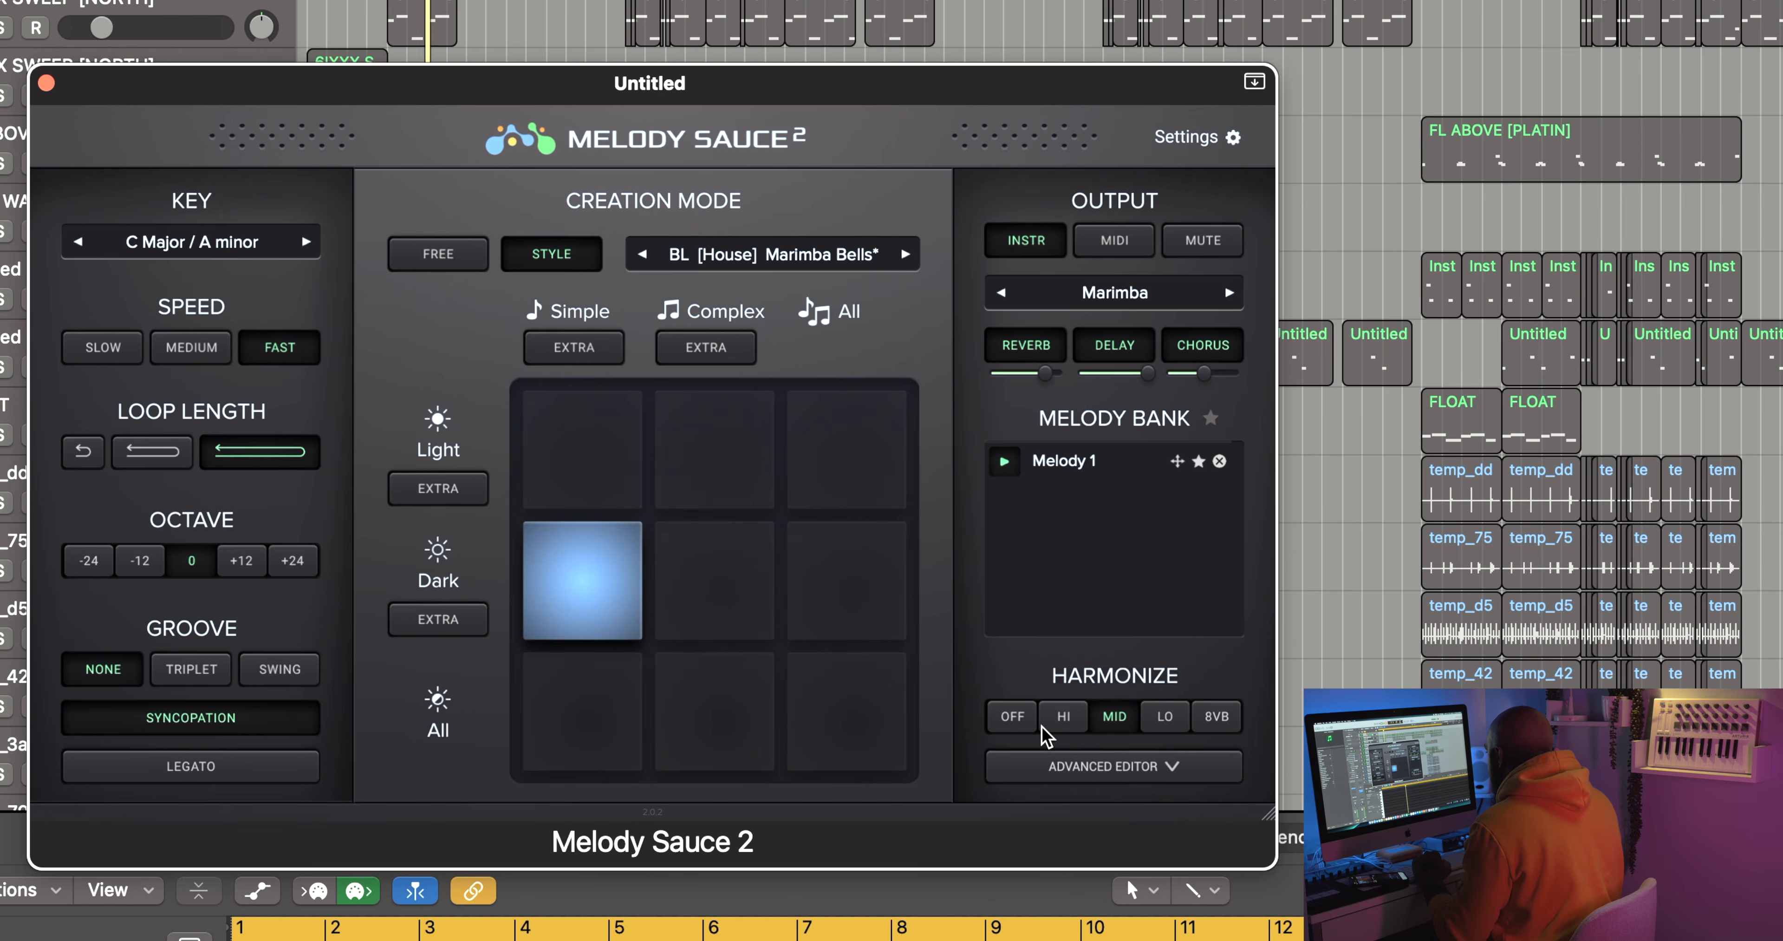
pyautogui.press('space')
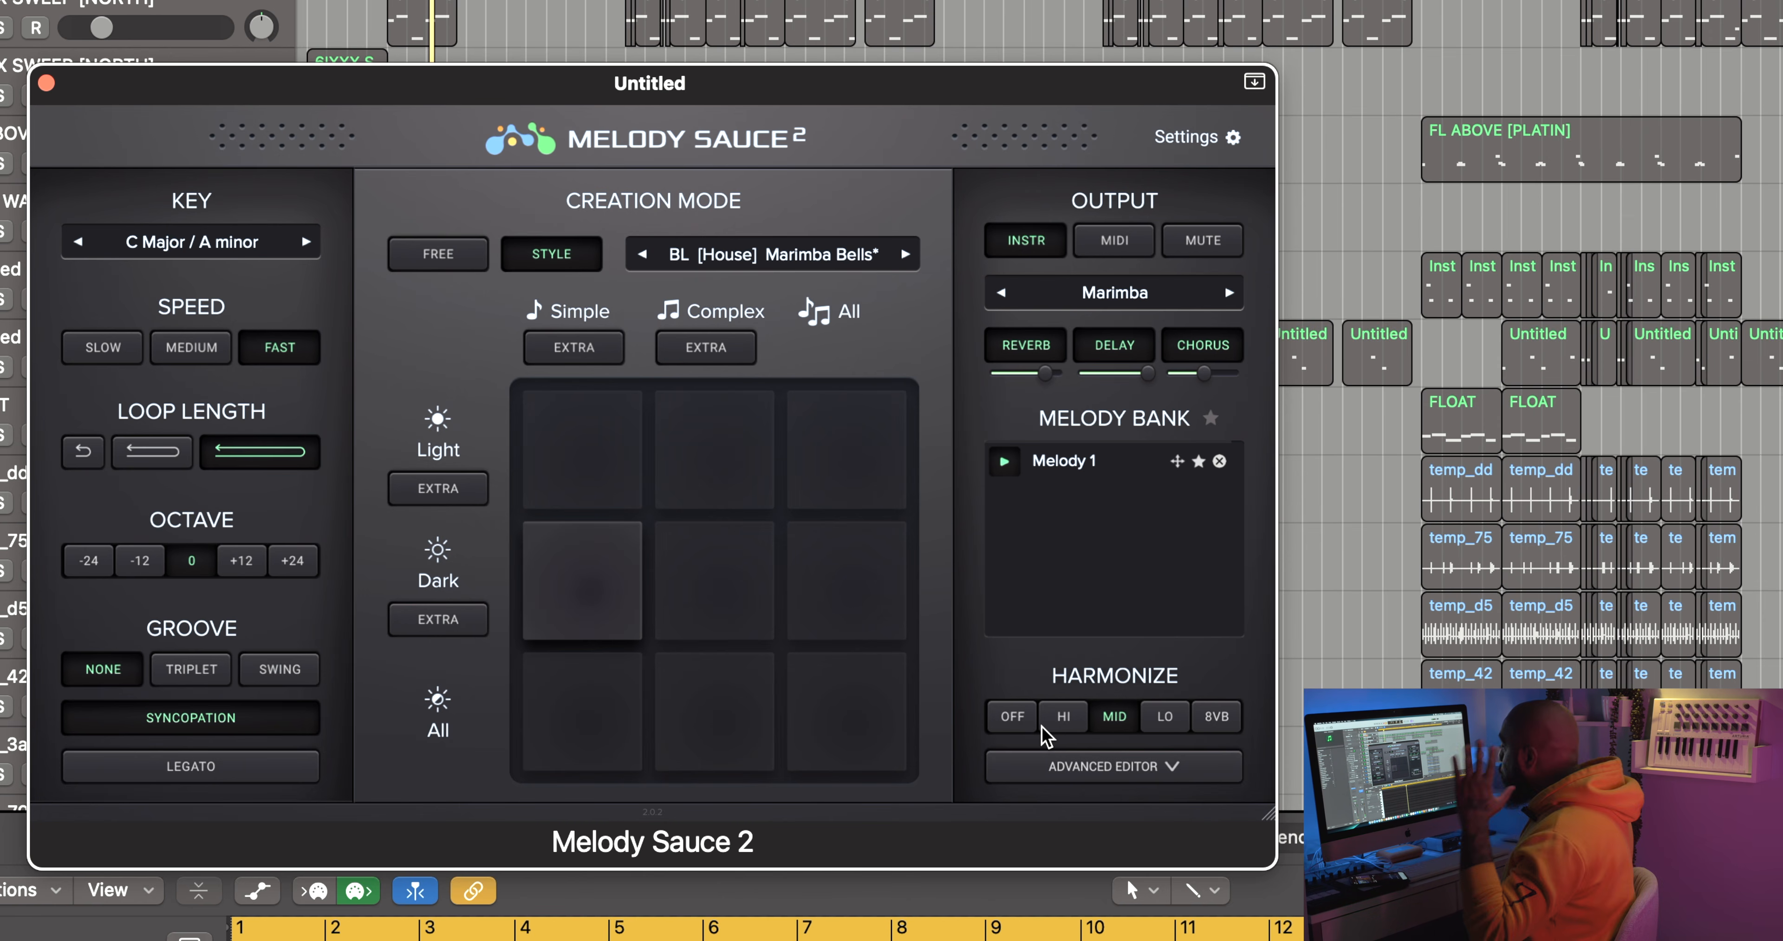
pyautogui.click(1012, 722)
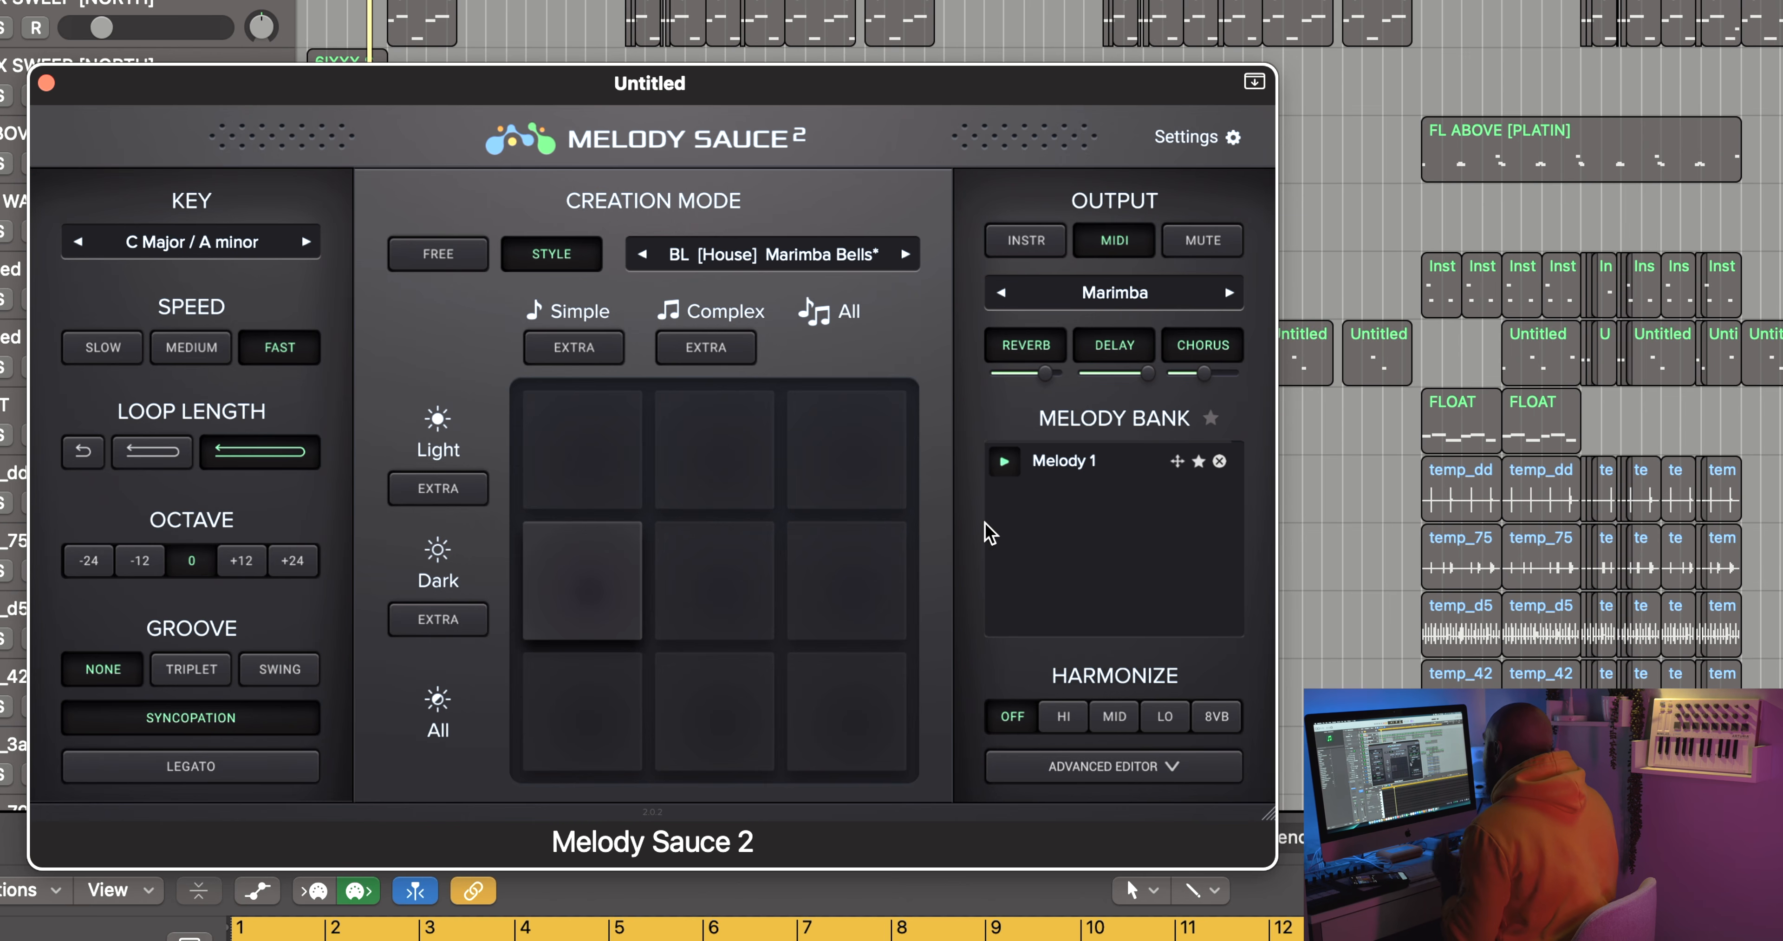
# - Expand the Advanced Editor and try the Pitch Adjust dial of the first melody section
pyautogui.click(1149, 769)
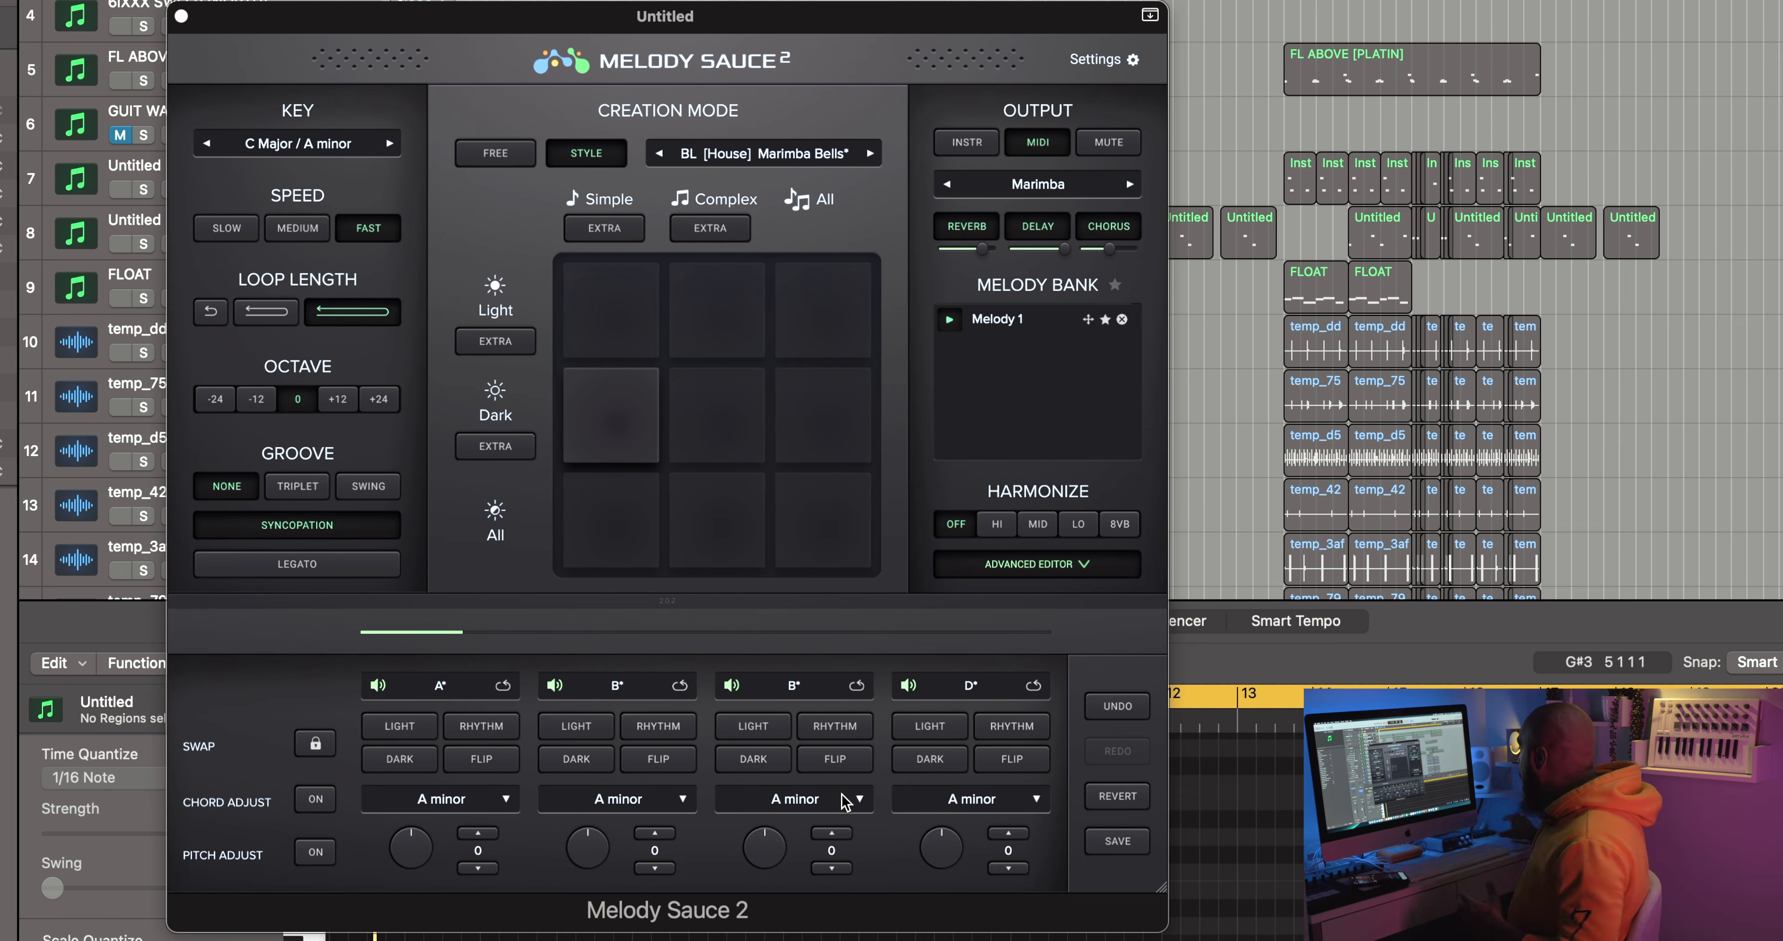
pyautogui.moveTo(412, 849); pyautogui.dragTo(413, 860)
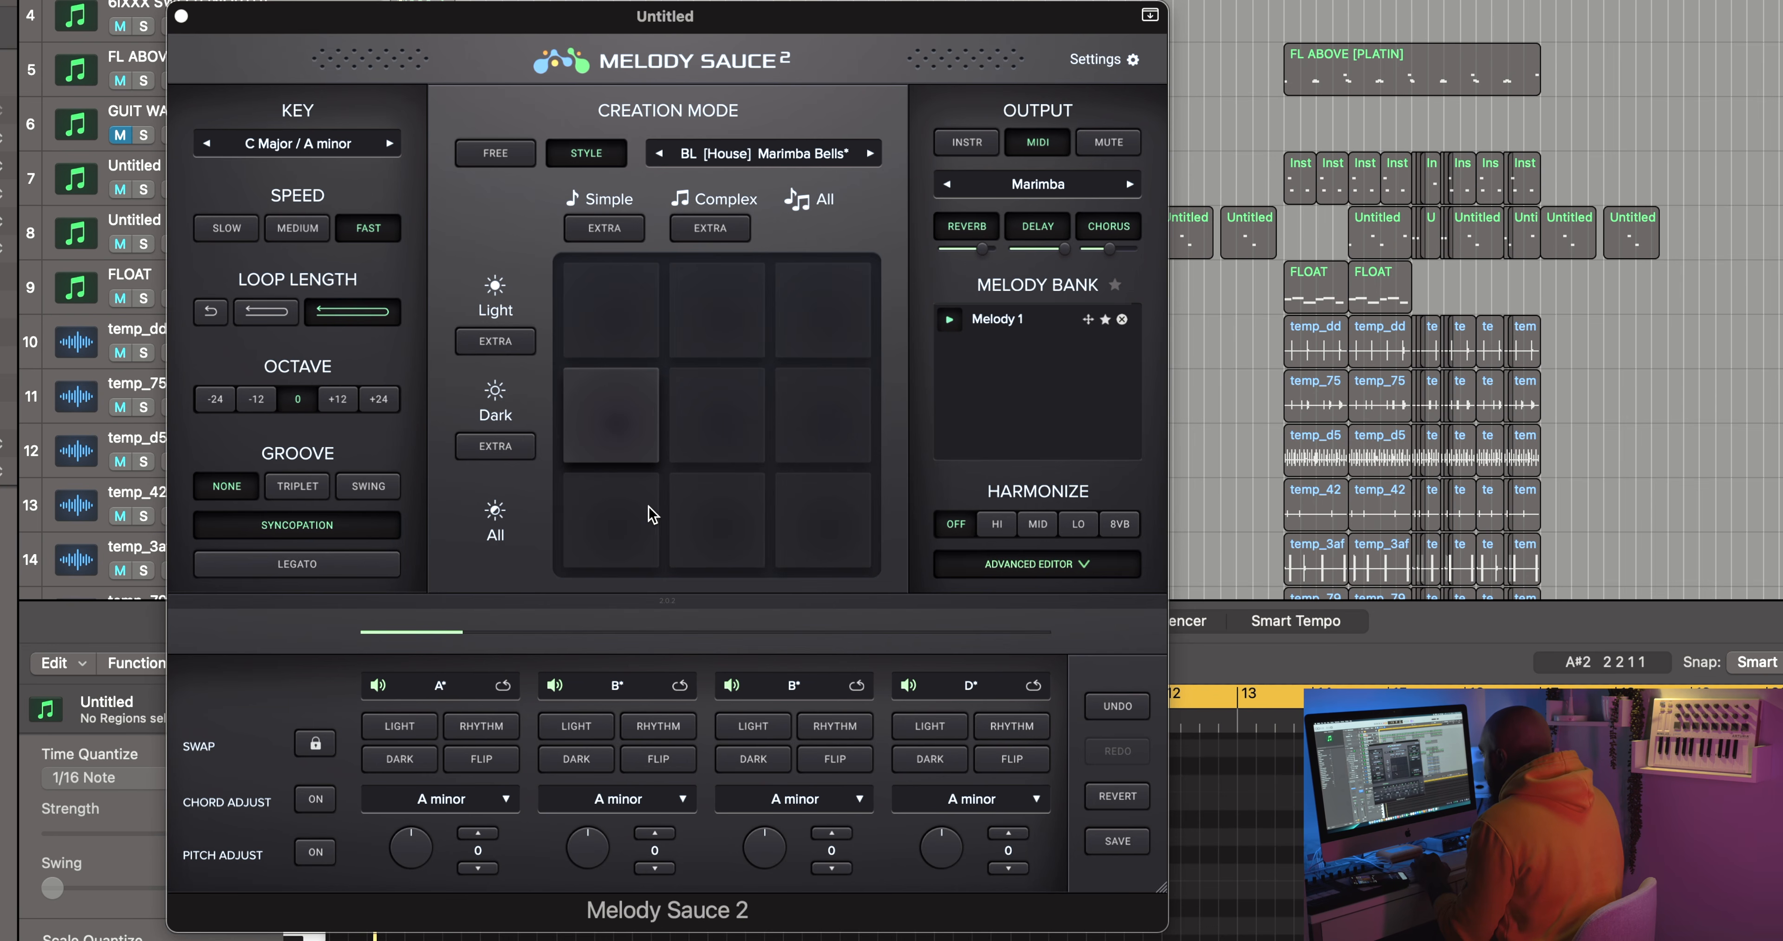
# - Generate a second melody with the Simple Dark pad and set Harmonize to Mid
pyautogui.click(604, 416)
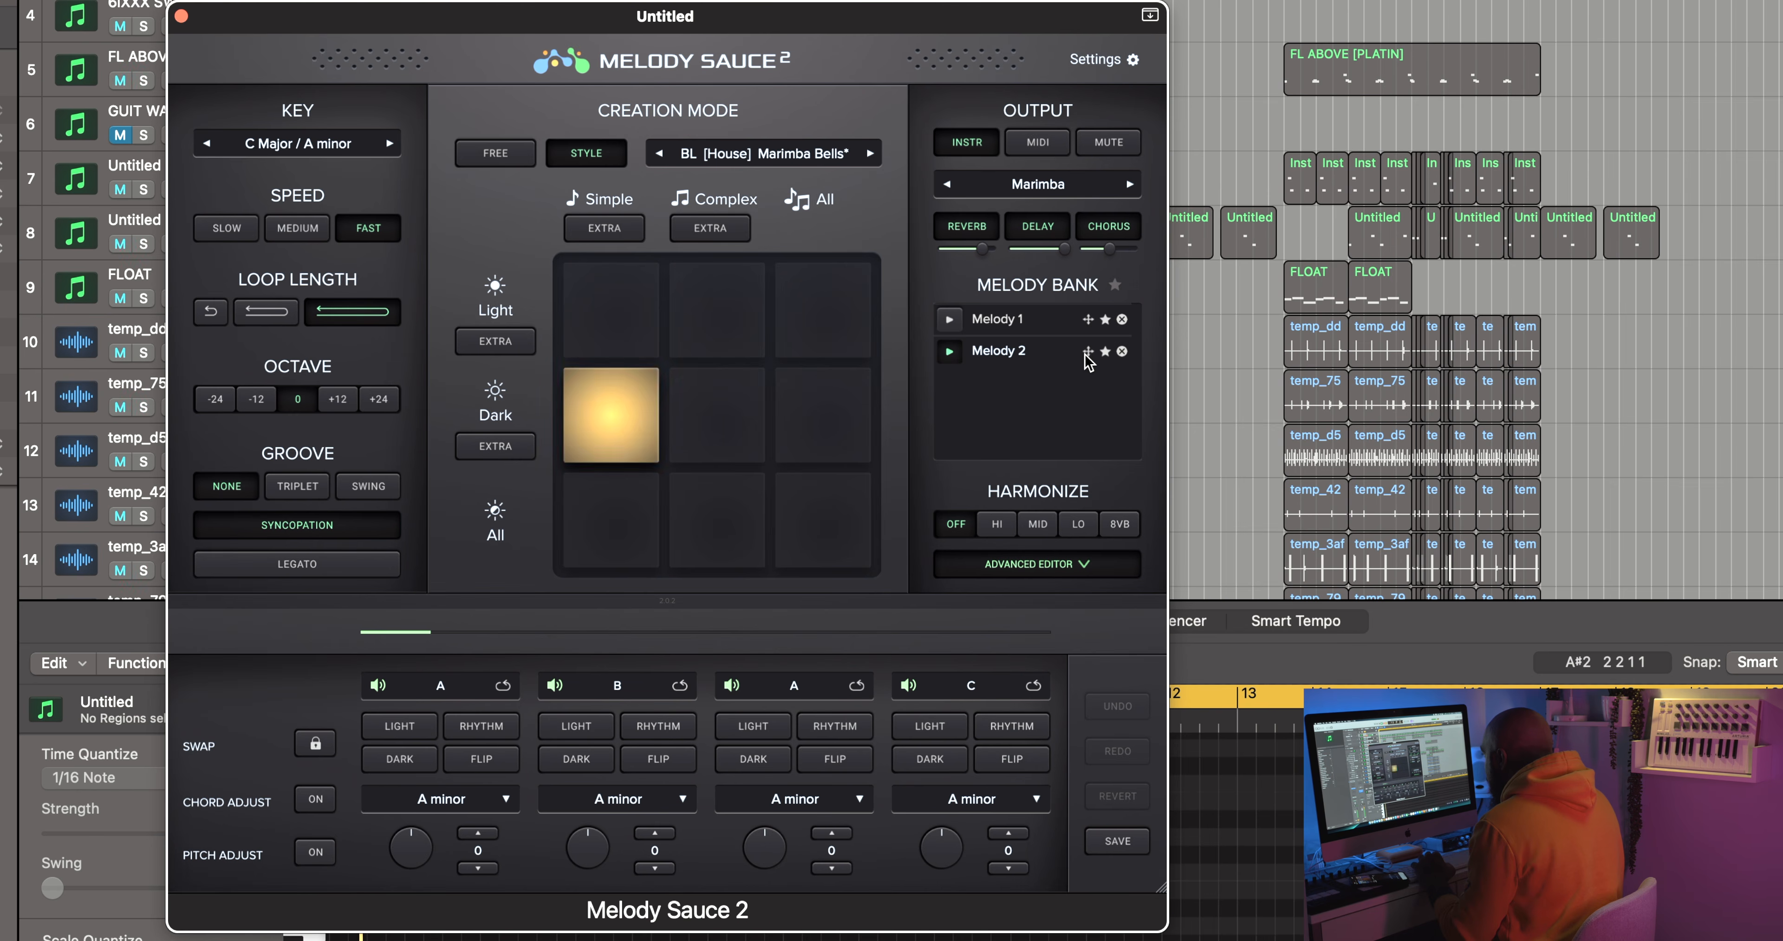
pyautogui.click(1037, 524)
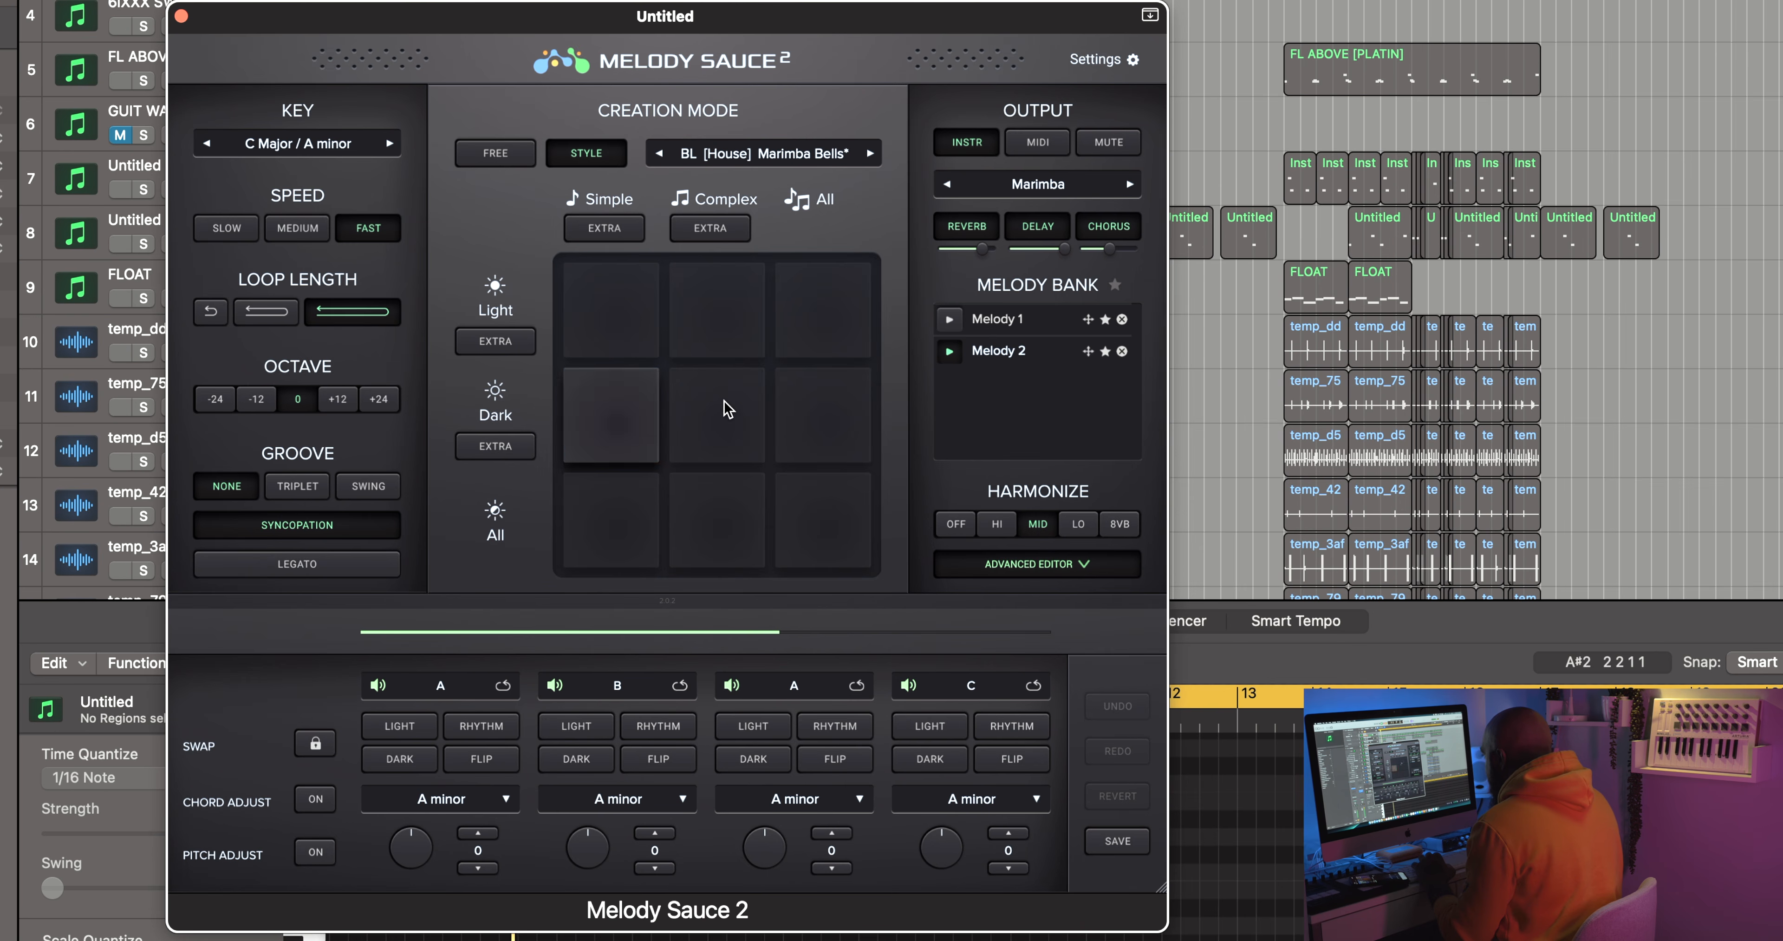
# - Switch the second melody's instrument to Elec Guitar and set the key to Db Major / Bb minor
pyautogui.click(1041, 192)
pyautogui.moveTo(1016, 195)
pyautogui.moveTo(997, 246)
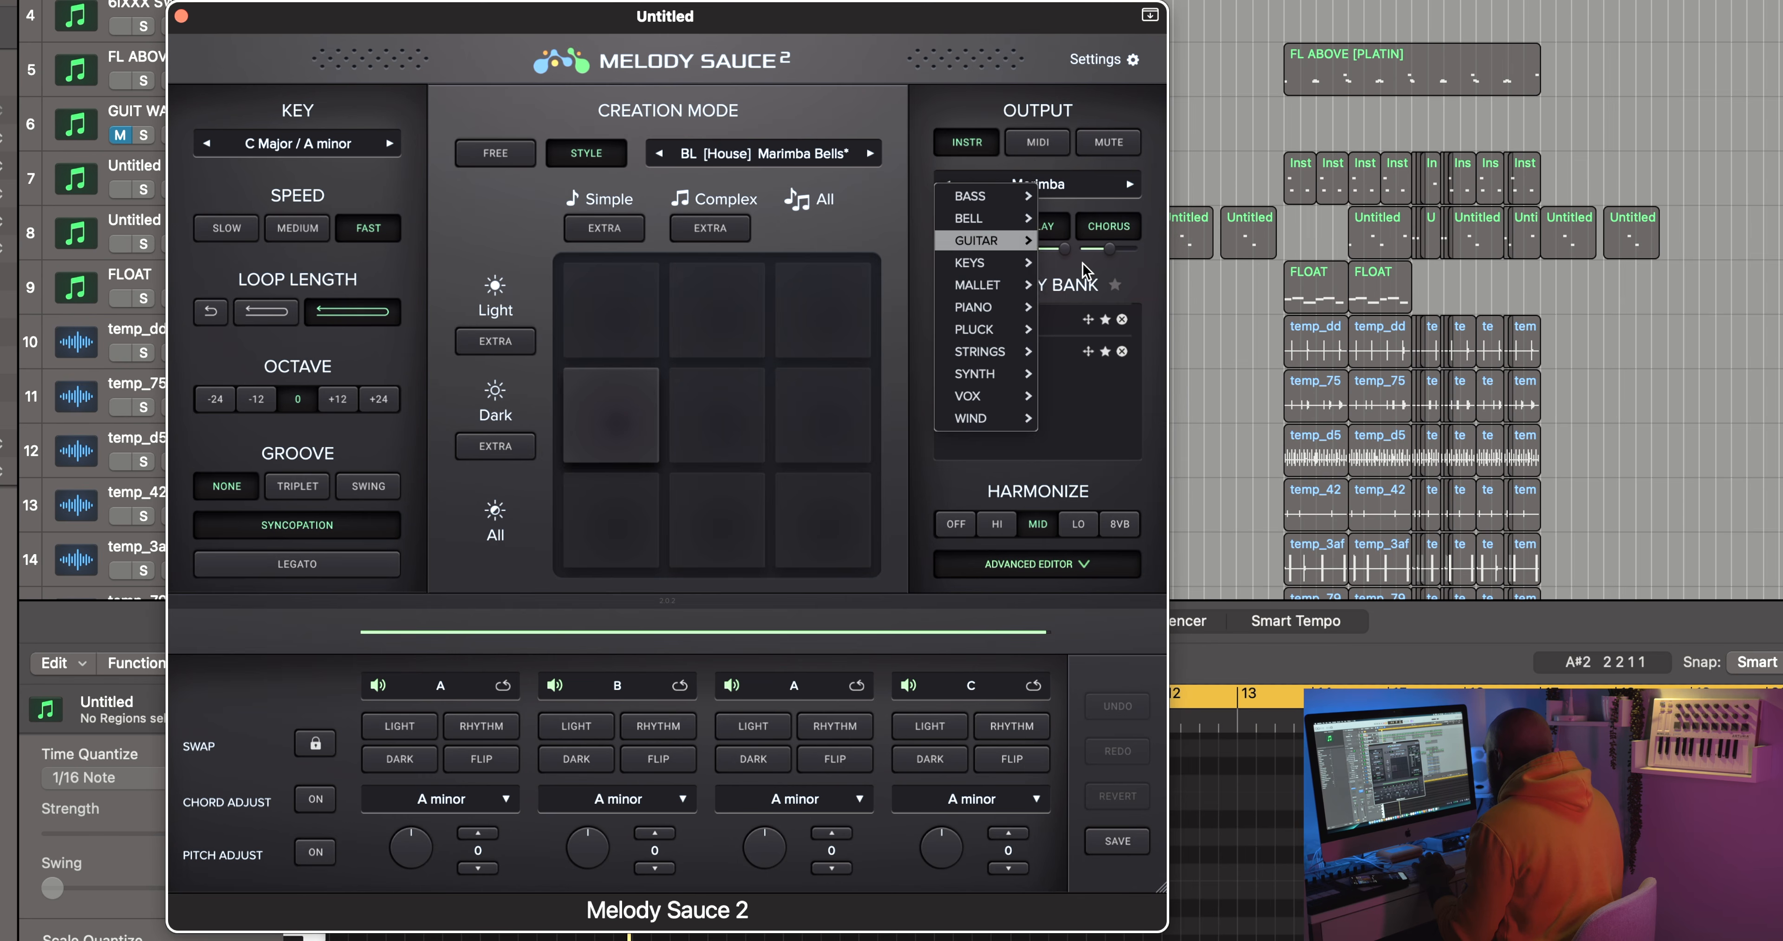
pyautogui.click(1082, 264)
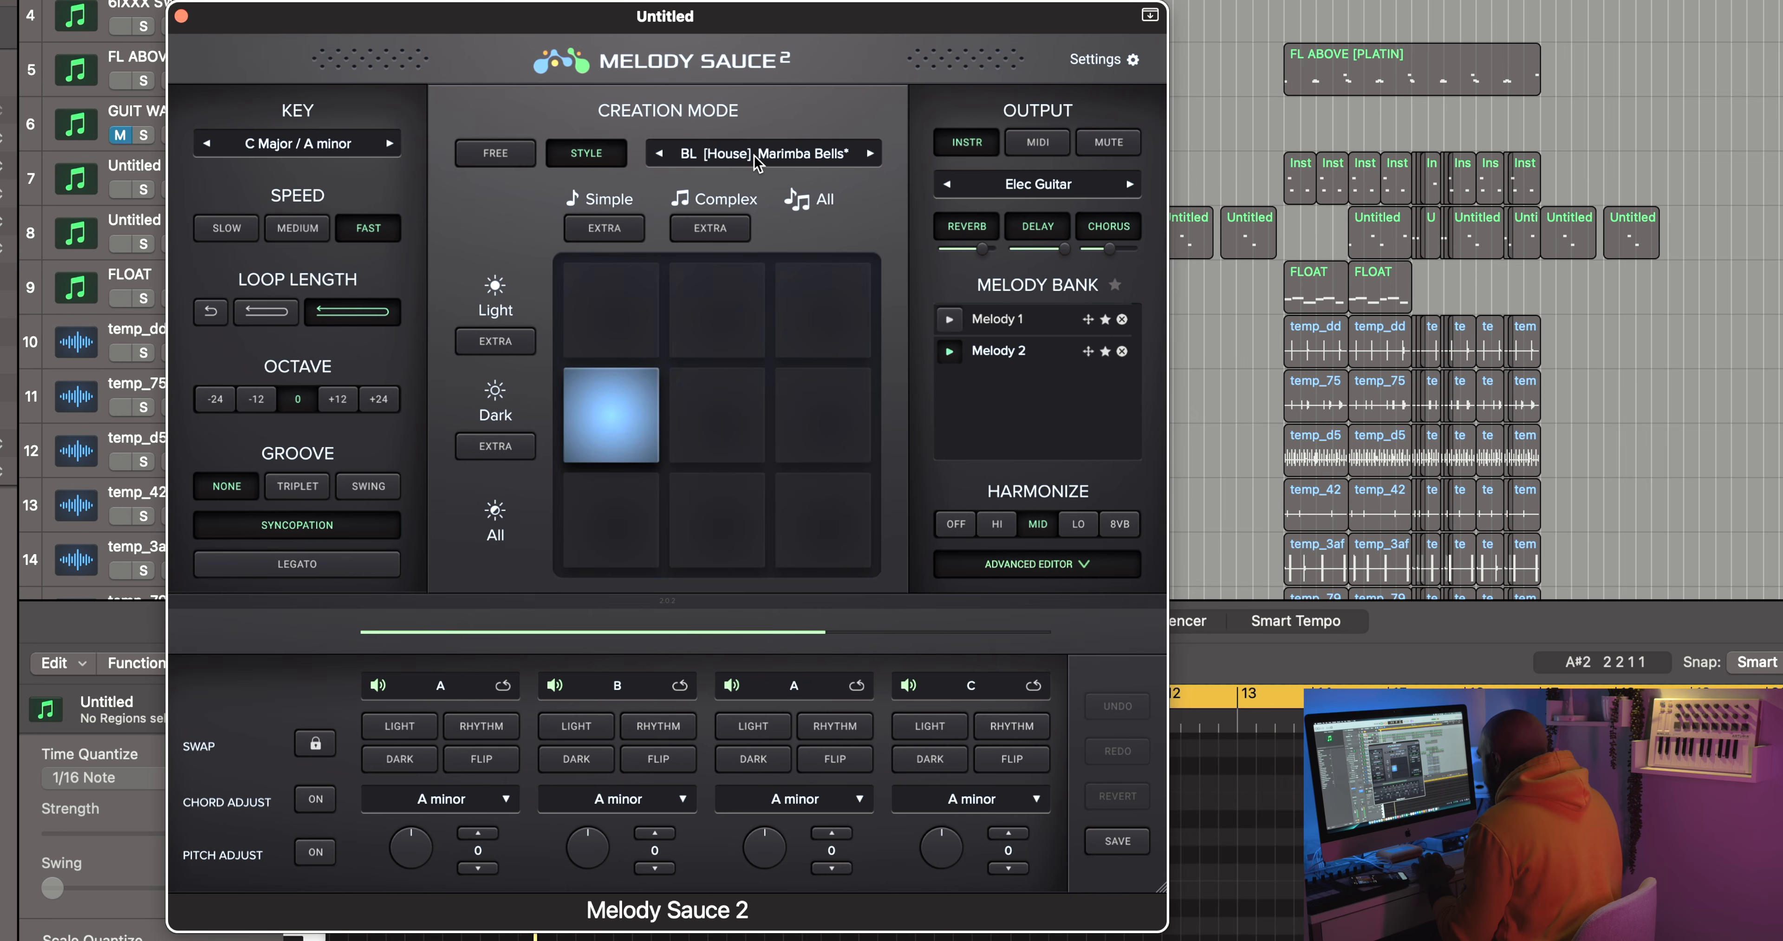
pyautogui.click(320, 146)
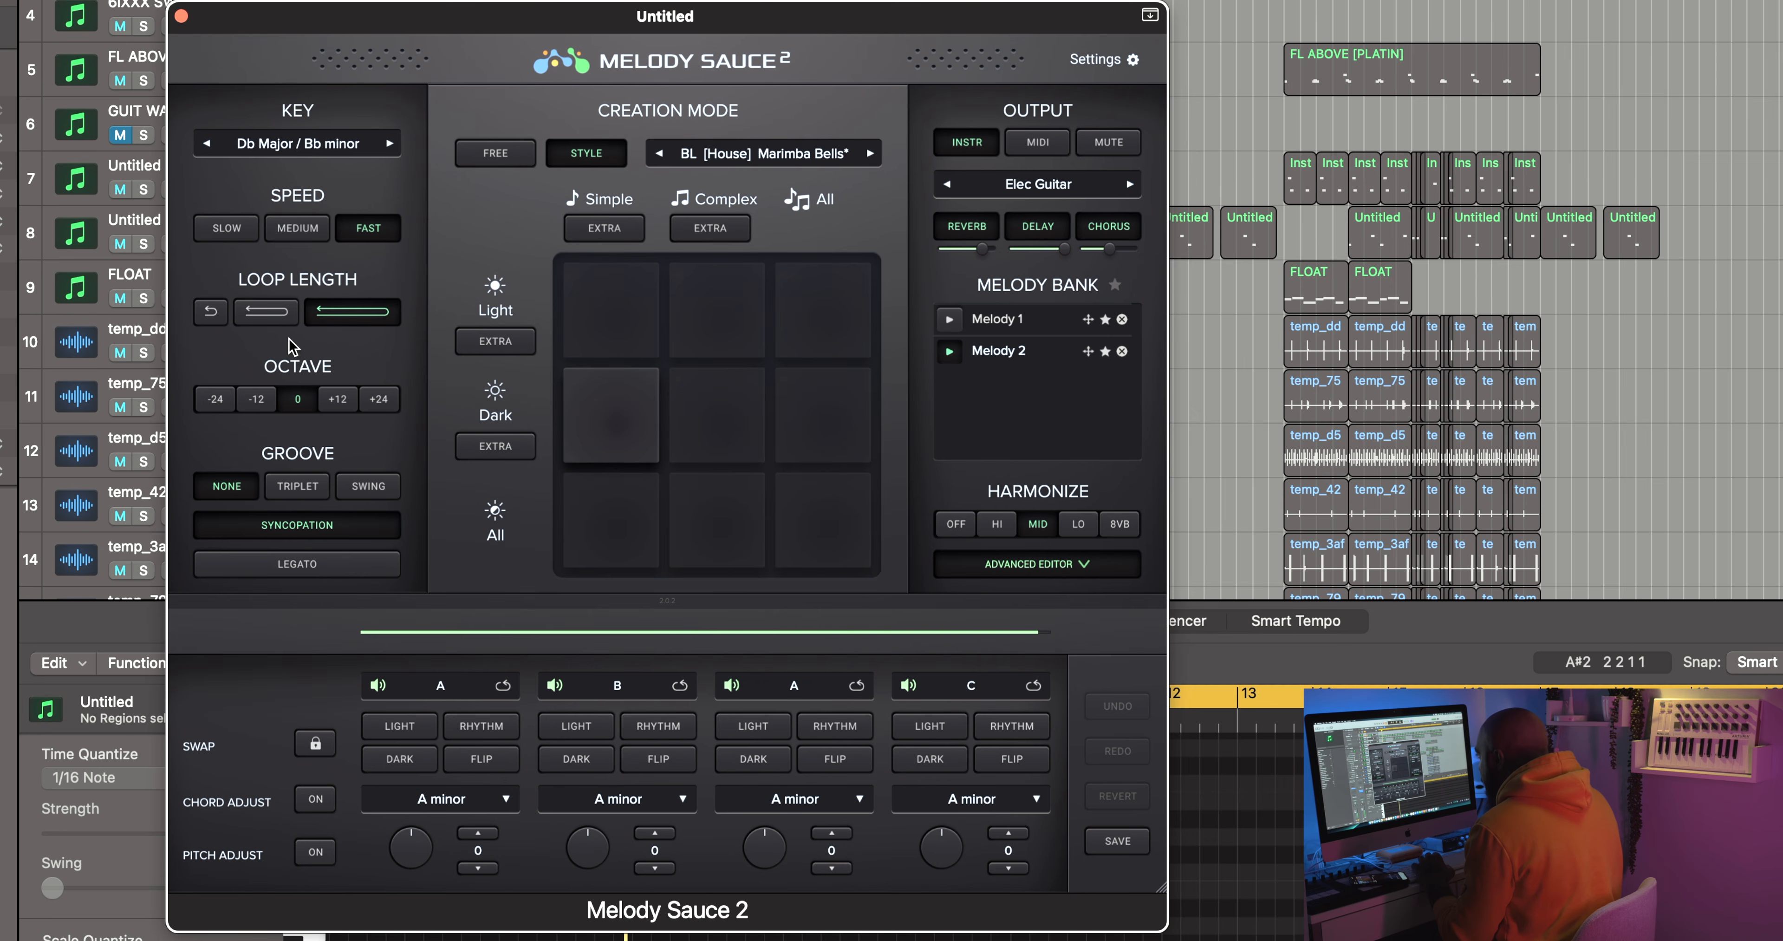
pyautogui.click(289, 338)
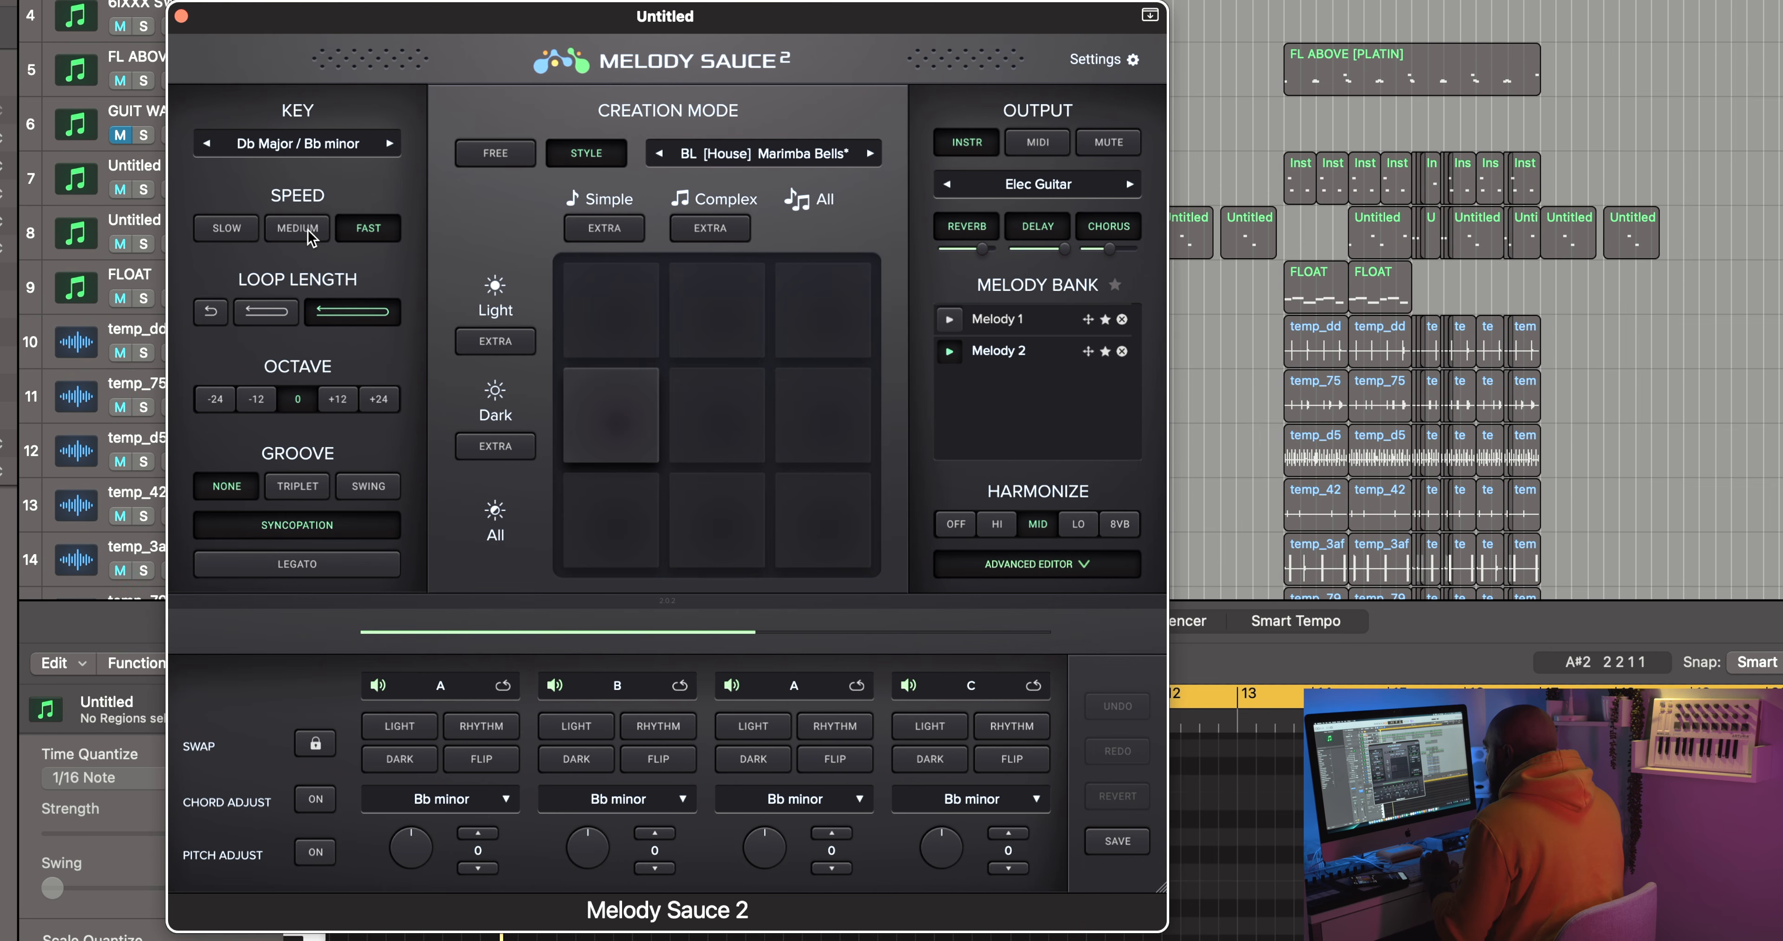
# - Generate a third melody in the Trap style Low Exotic Plucks using the Simple Dark pad, with Harmonize set to Mid
pyautogui.click(755, 155)
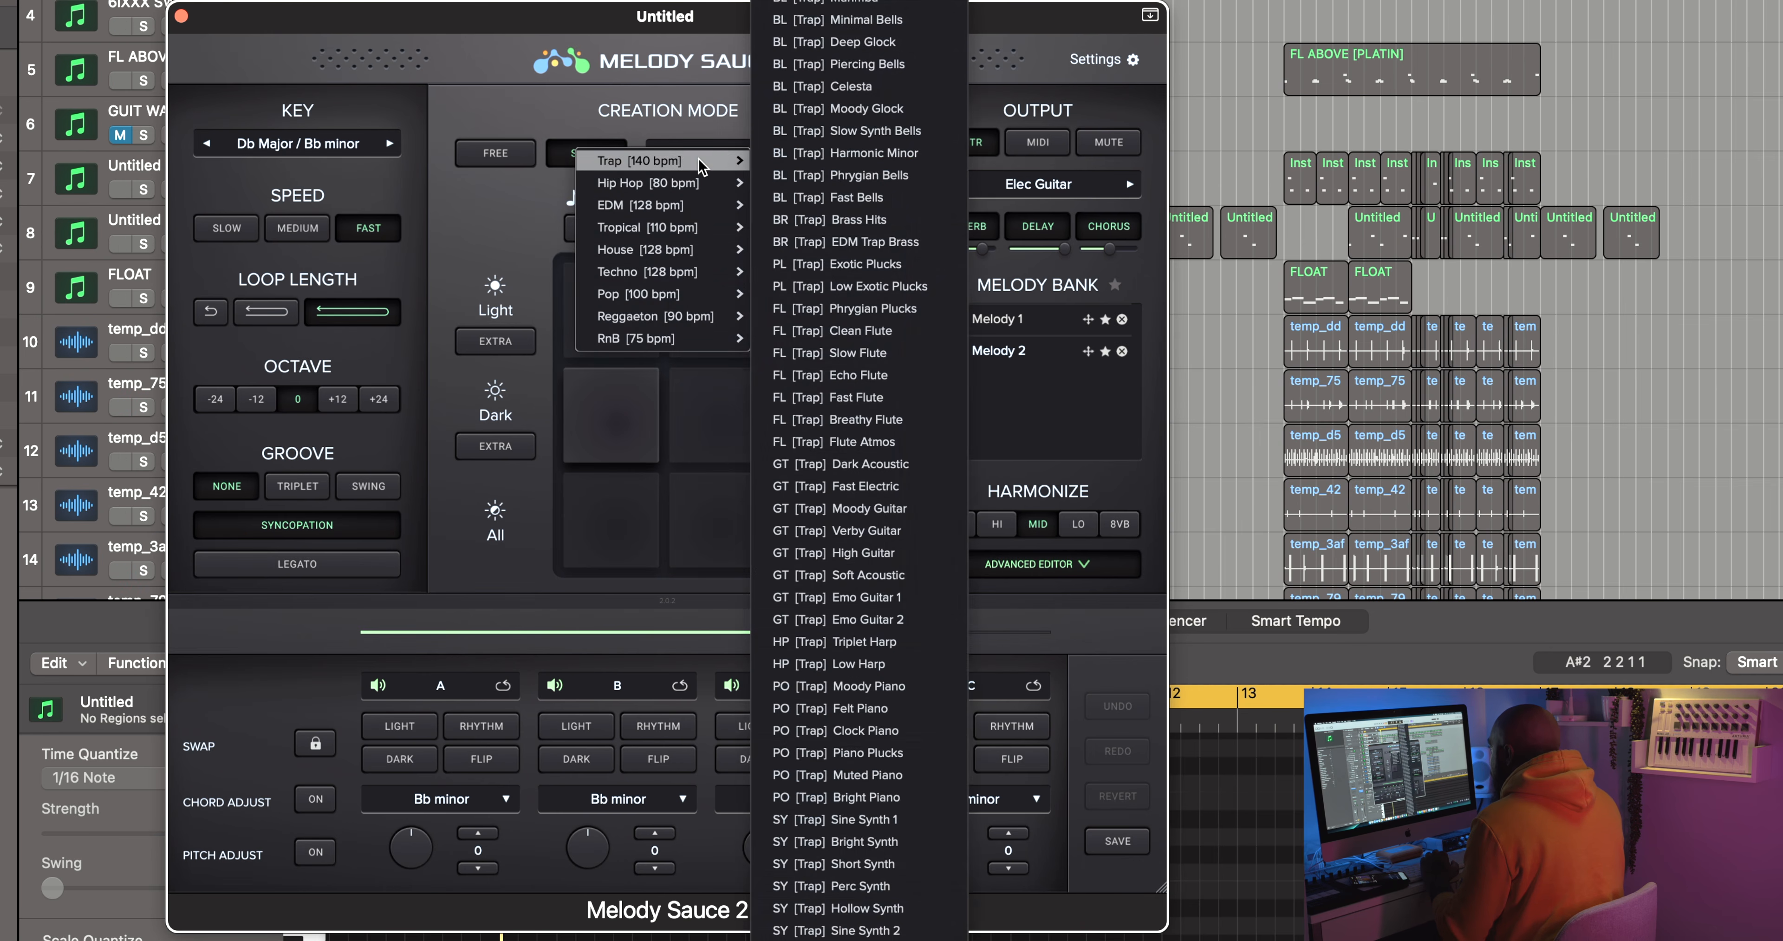
pyautogui.moveTo(685, 185)
pyautogui.click(856, 286)
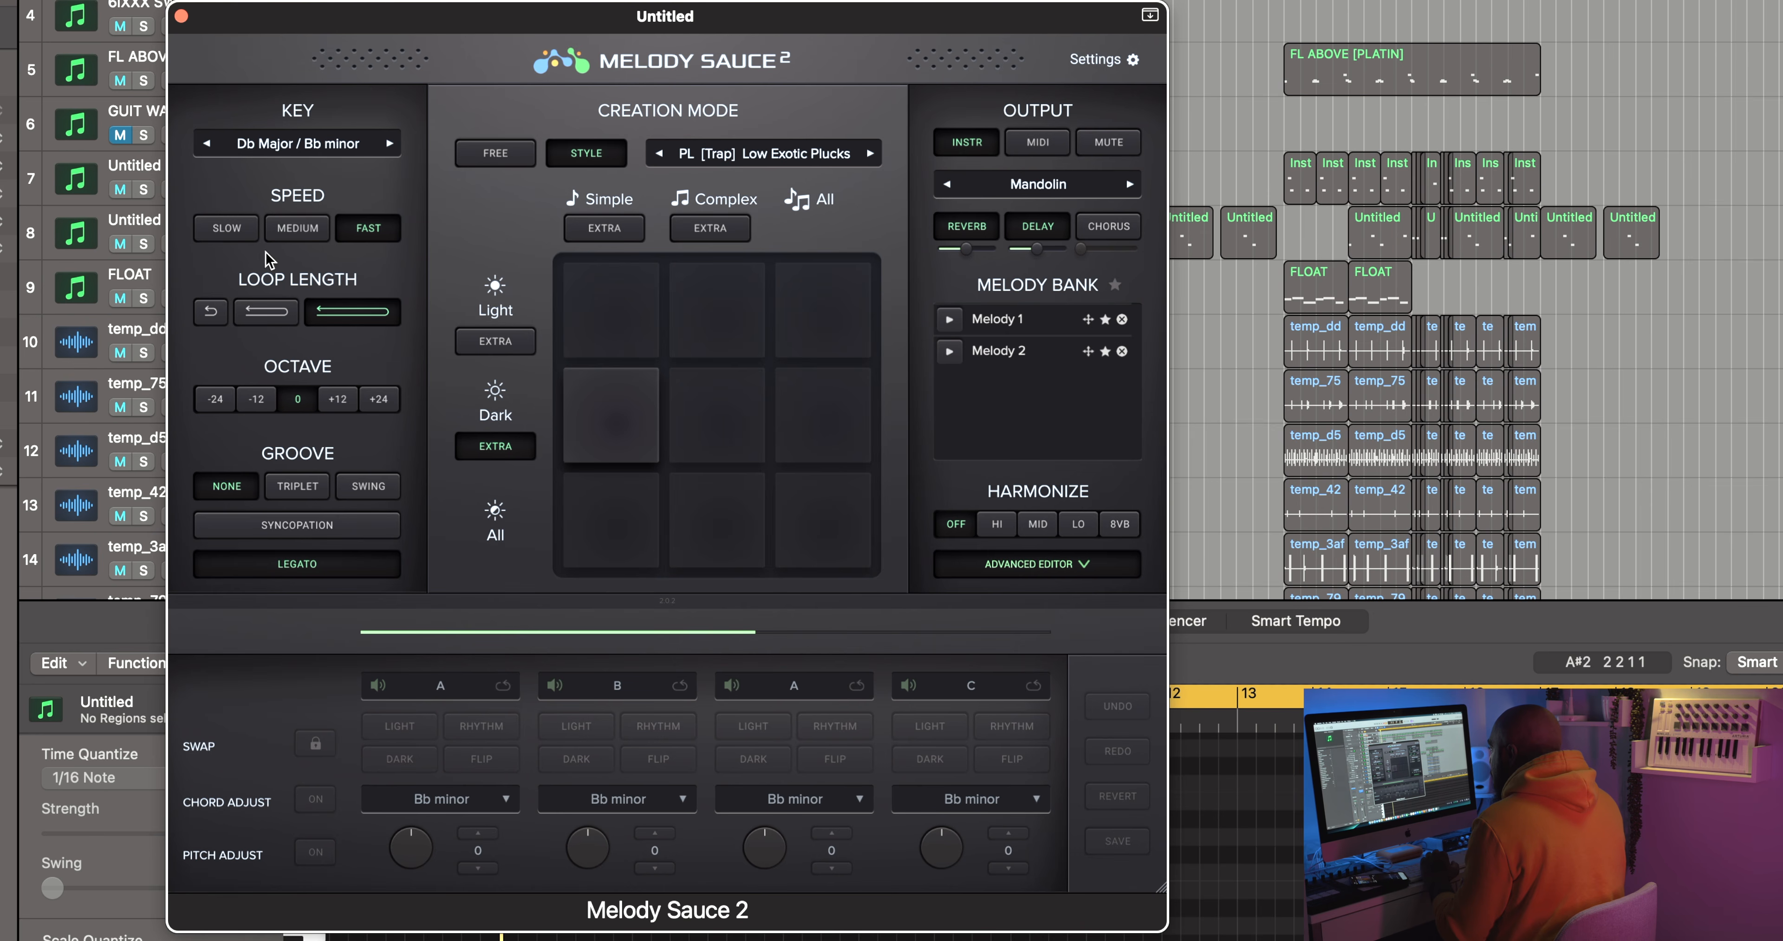
pyautogui.click(294, 235)
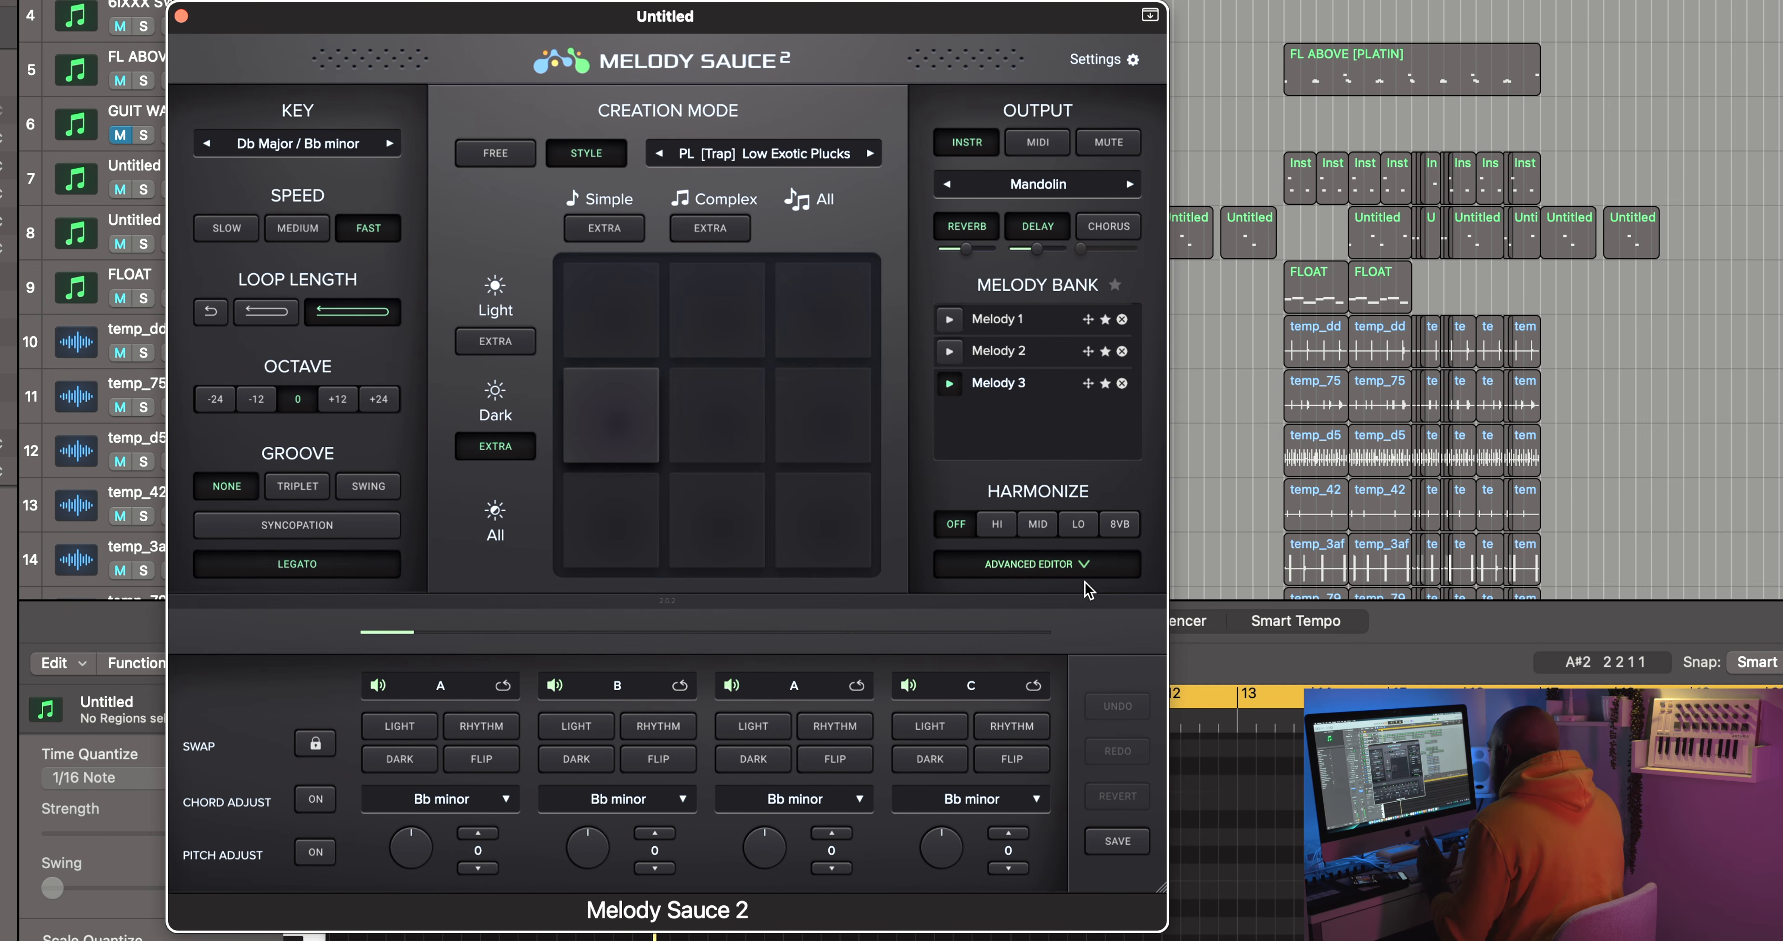
pyautogui.click(1044, 531)
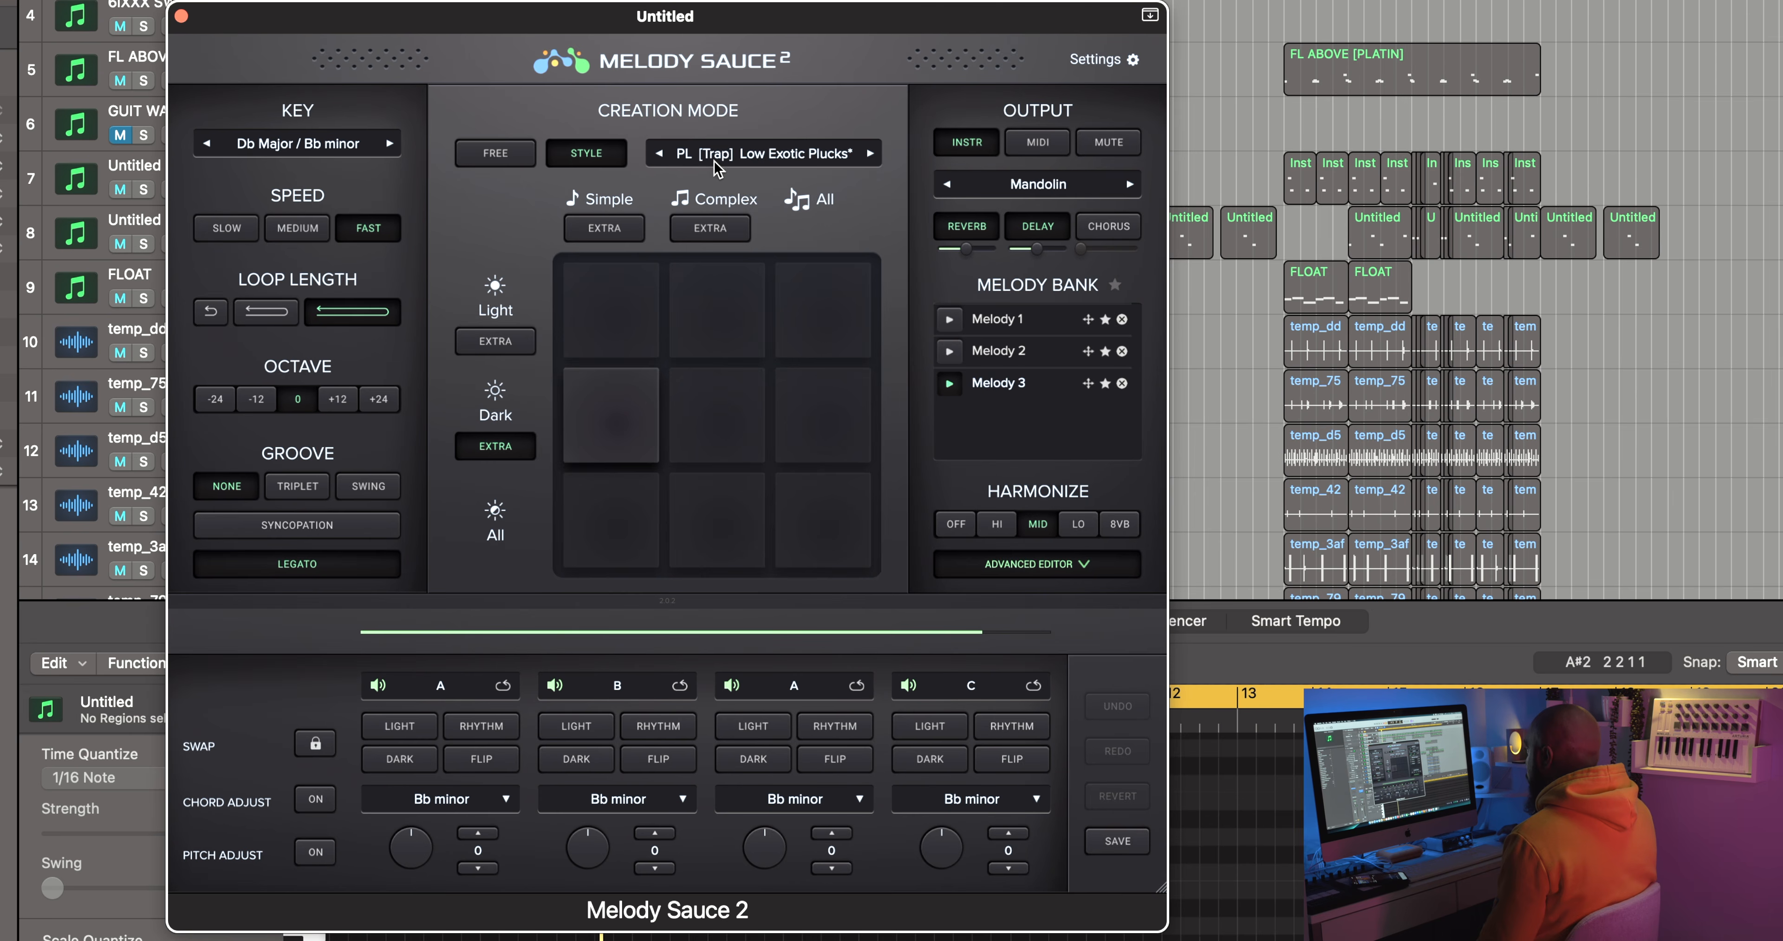
# - Generate a fourth melody in the Trap style Emo Guitar 1 and place it as a region at the start of the uppermost track
pyautogui.click(715, 164)
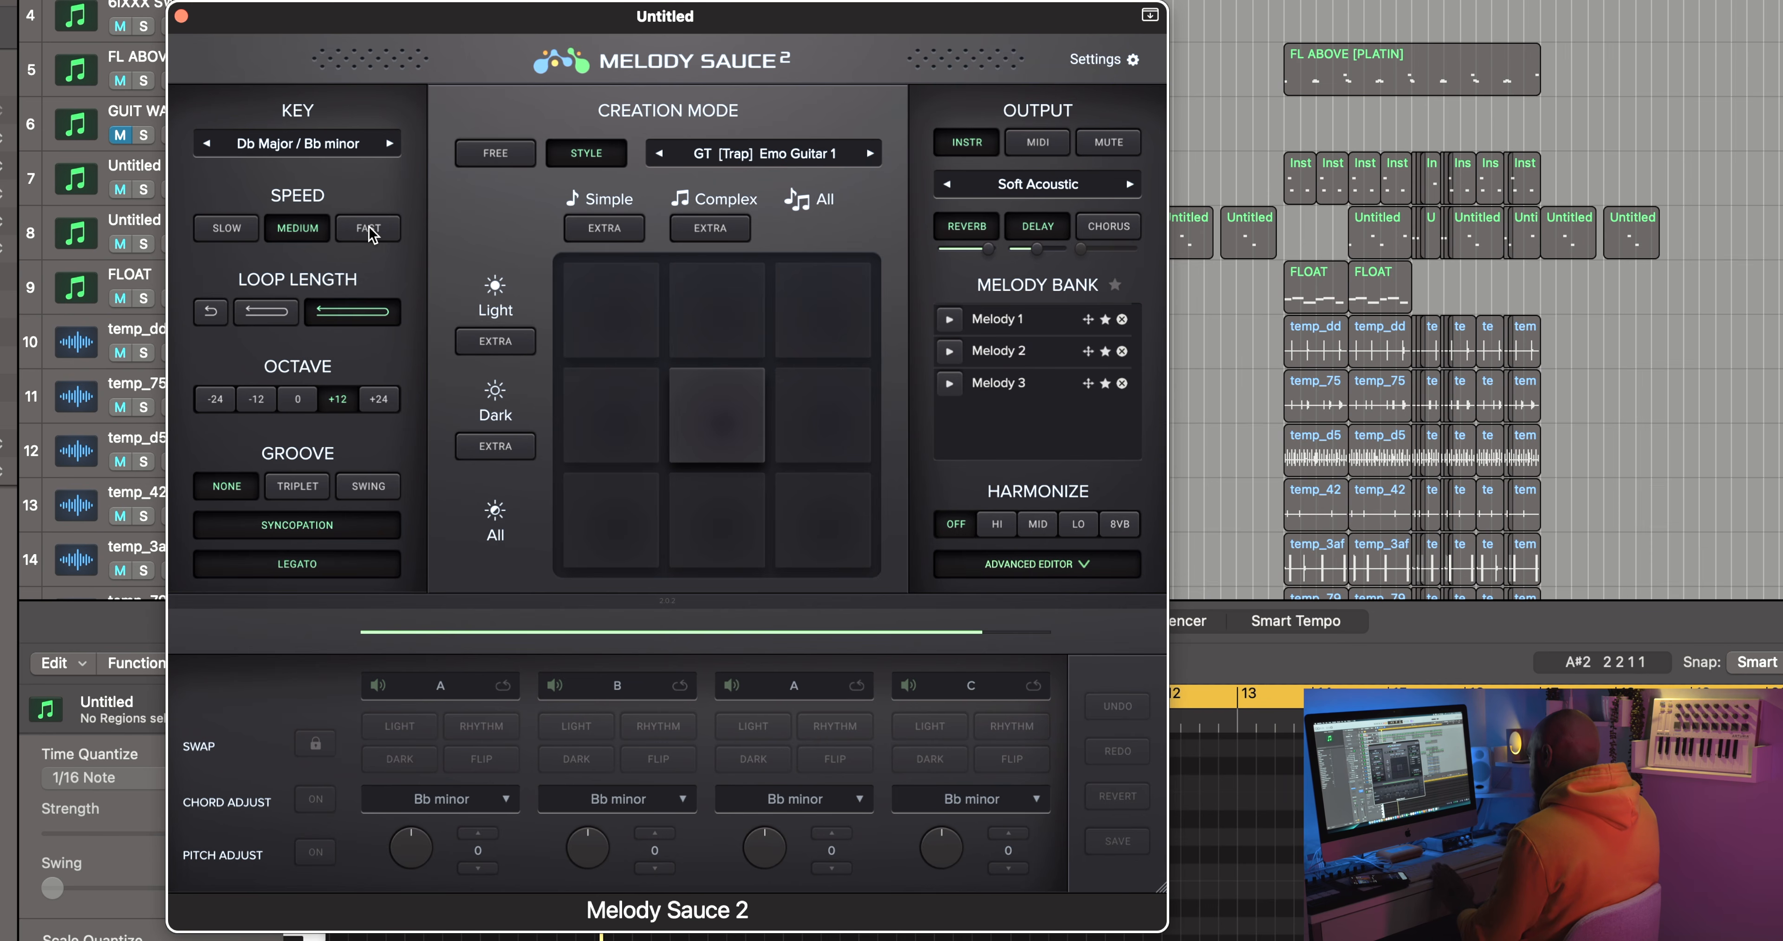
pyautogui.click(717, 415)
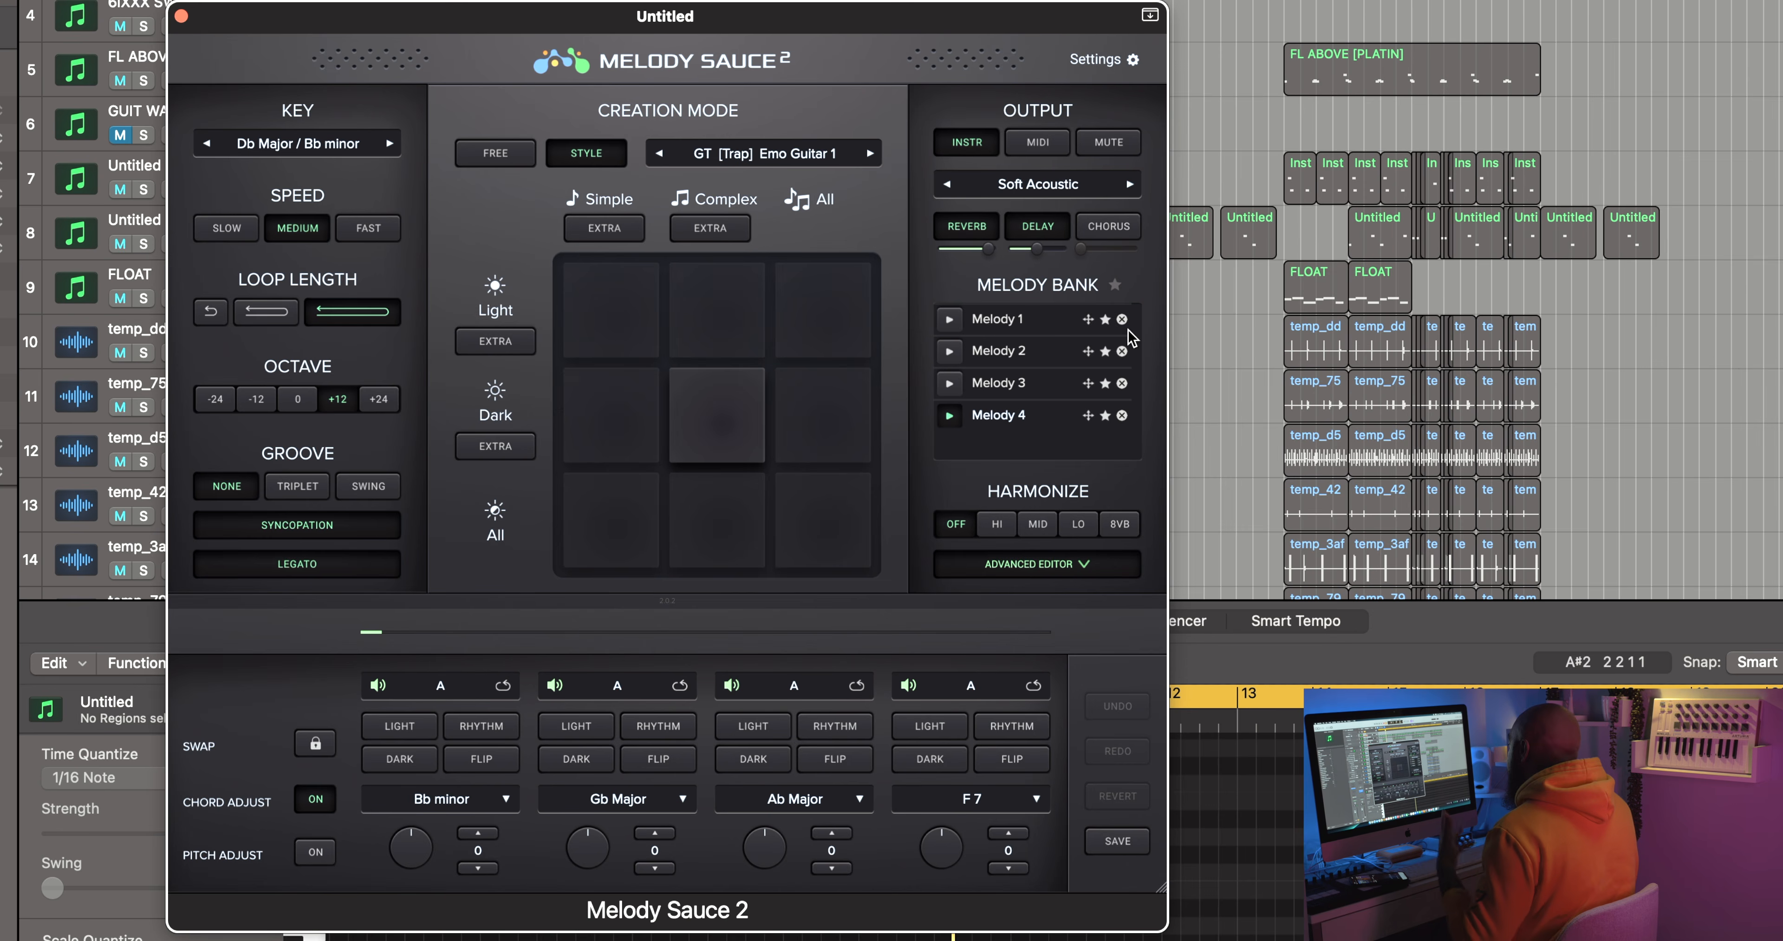
pyautogui.moveTo(972, 16); pyautogui.dragTo(1491, 2)
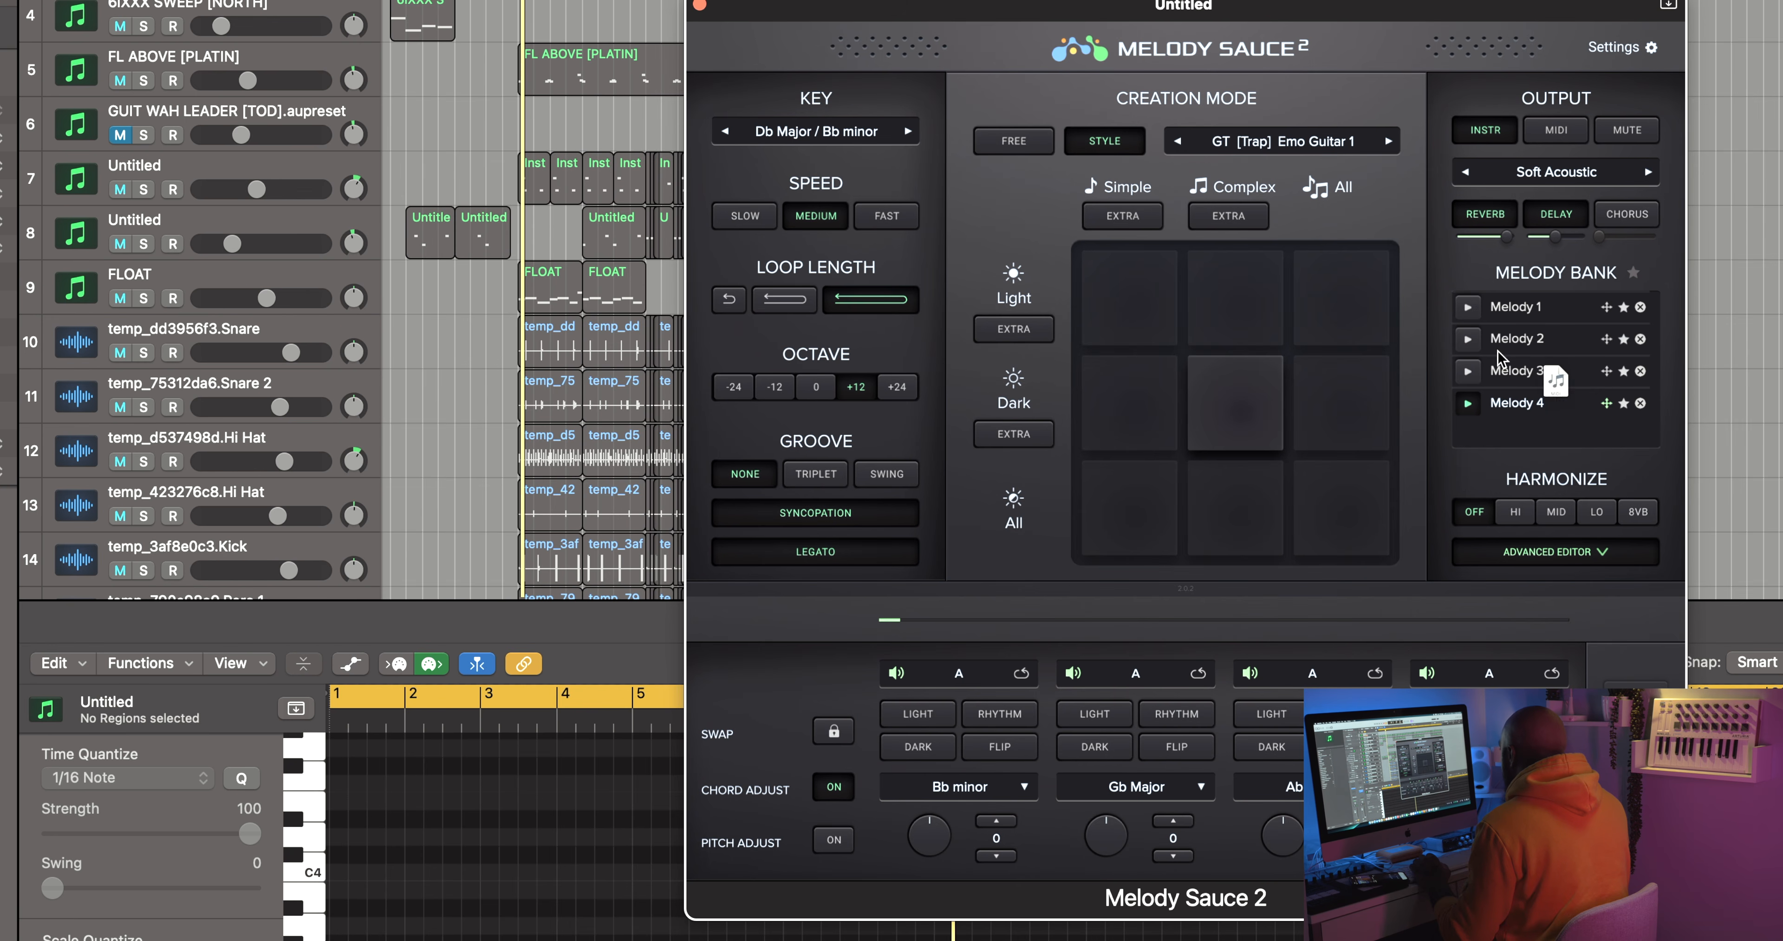
pyautogui.moveTo(1497, 356); pyautogui.dragTo(394, 102)
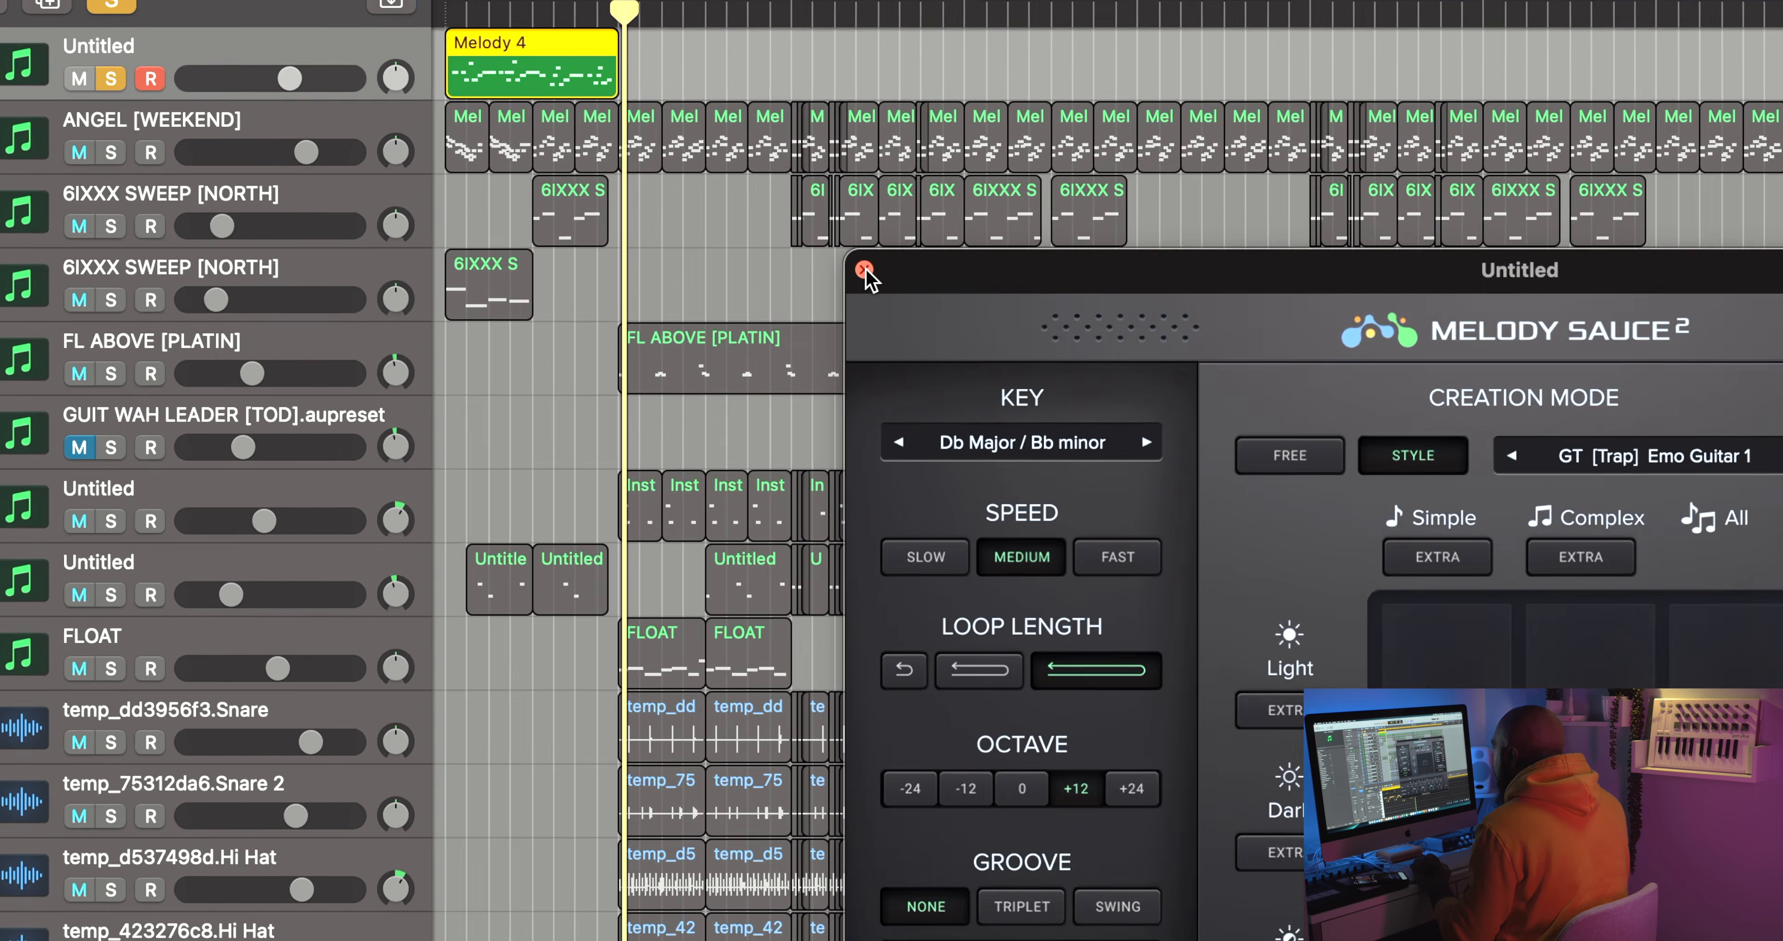
pyautogui.click(700, 260)
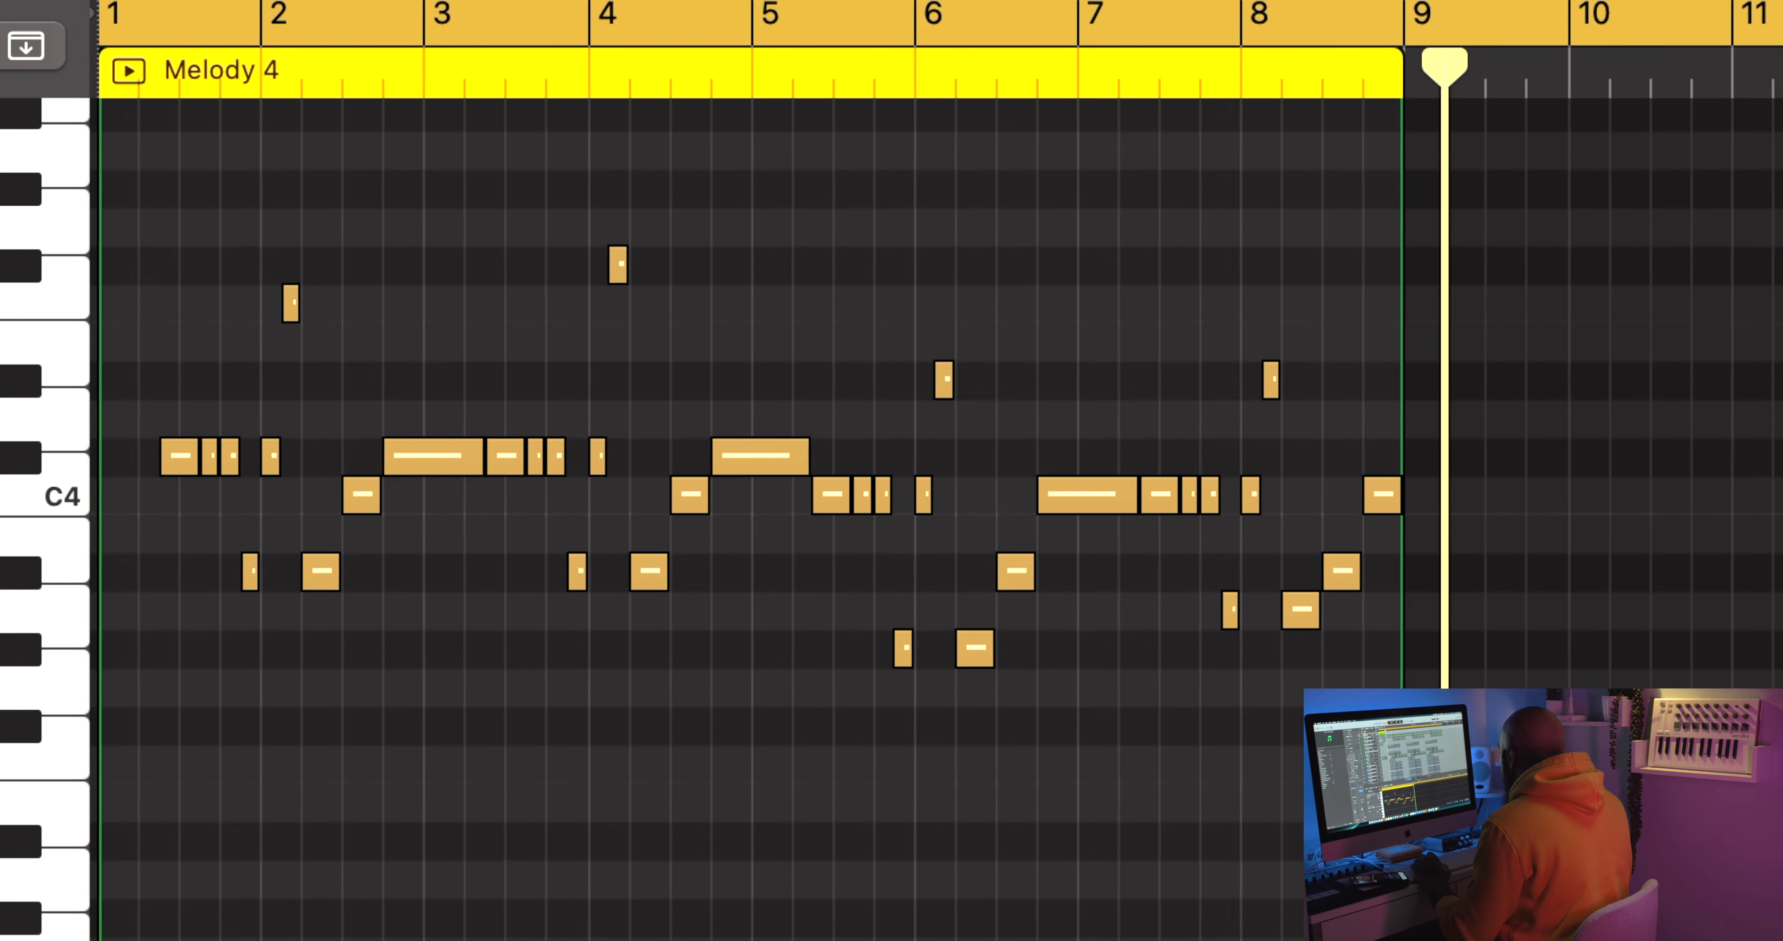
# - Examine the notes of the Melody 4 region in the piano roll across all its bars
pyautogui.press('super+Right')
pyautogui.press('super+Right')
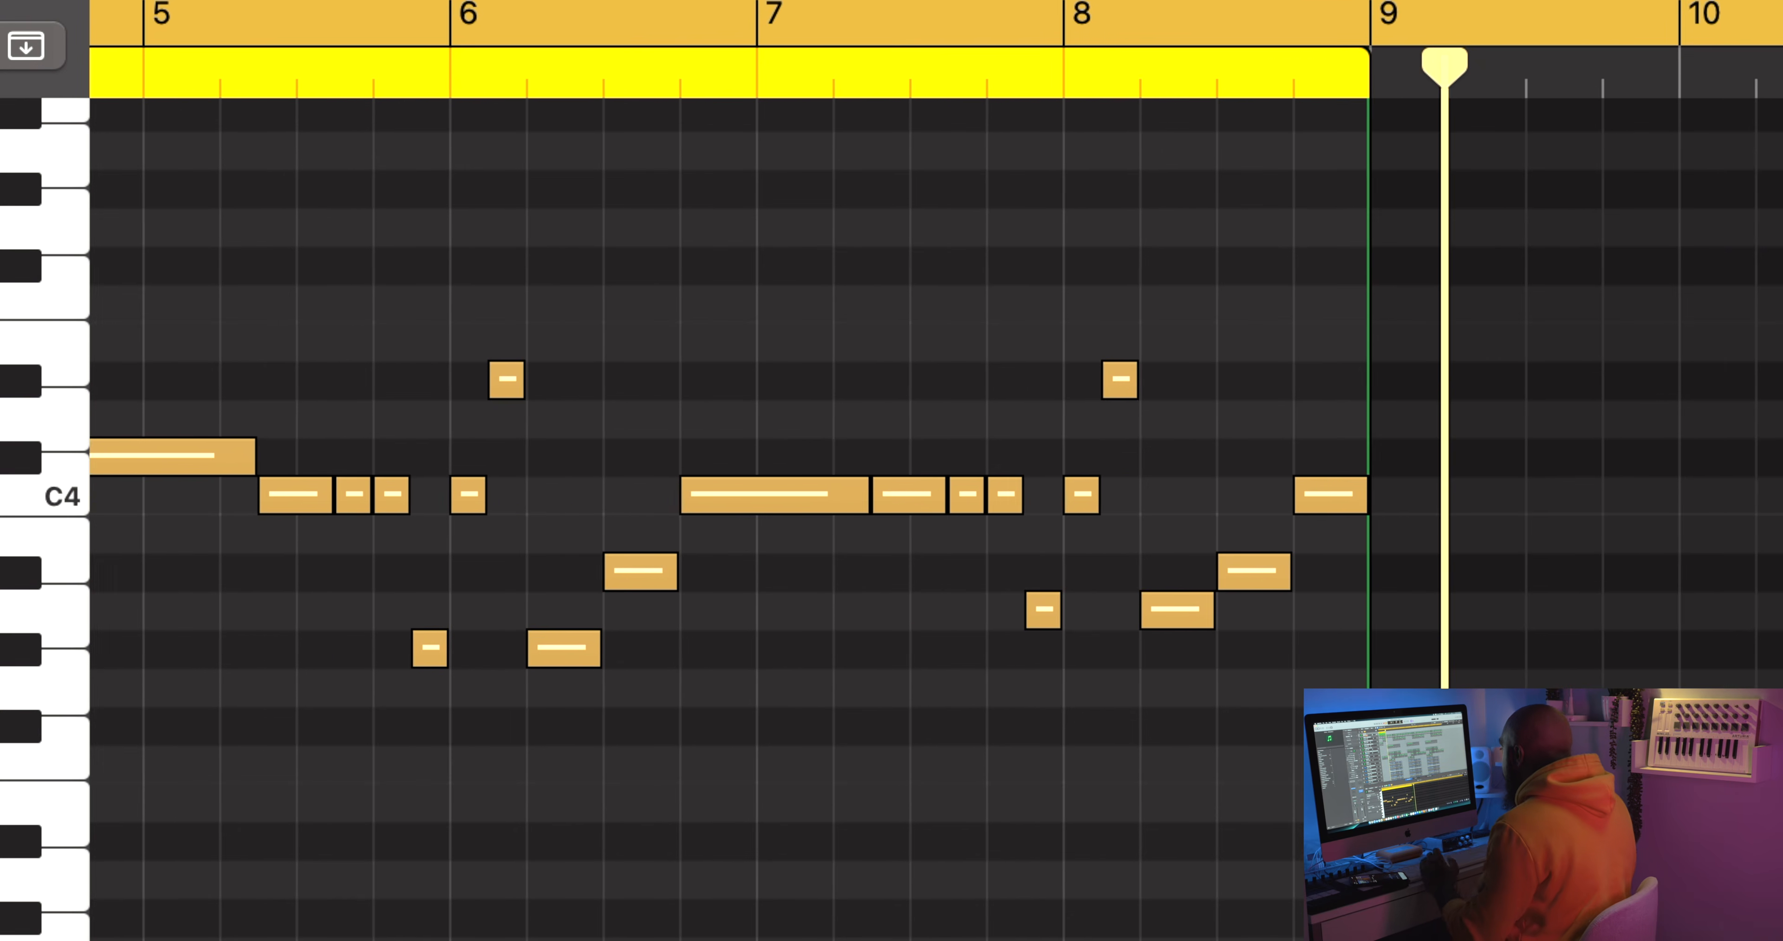
pyautogui.hscroll(-15, 1675, 615)
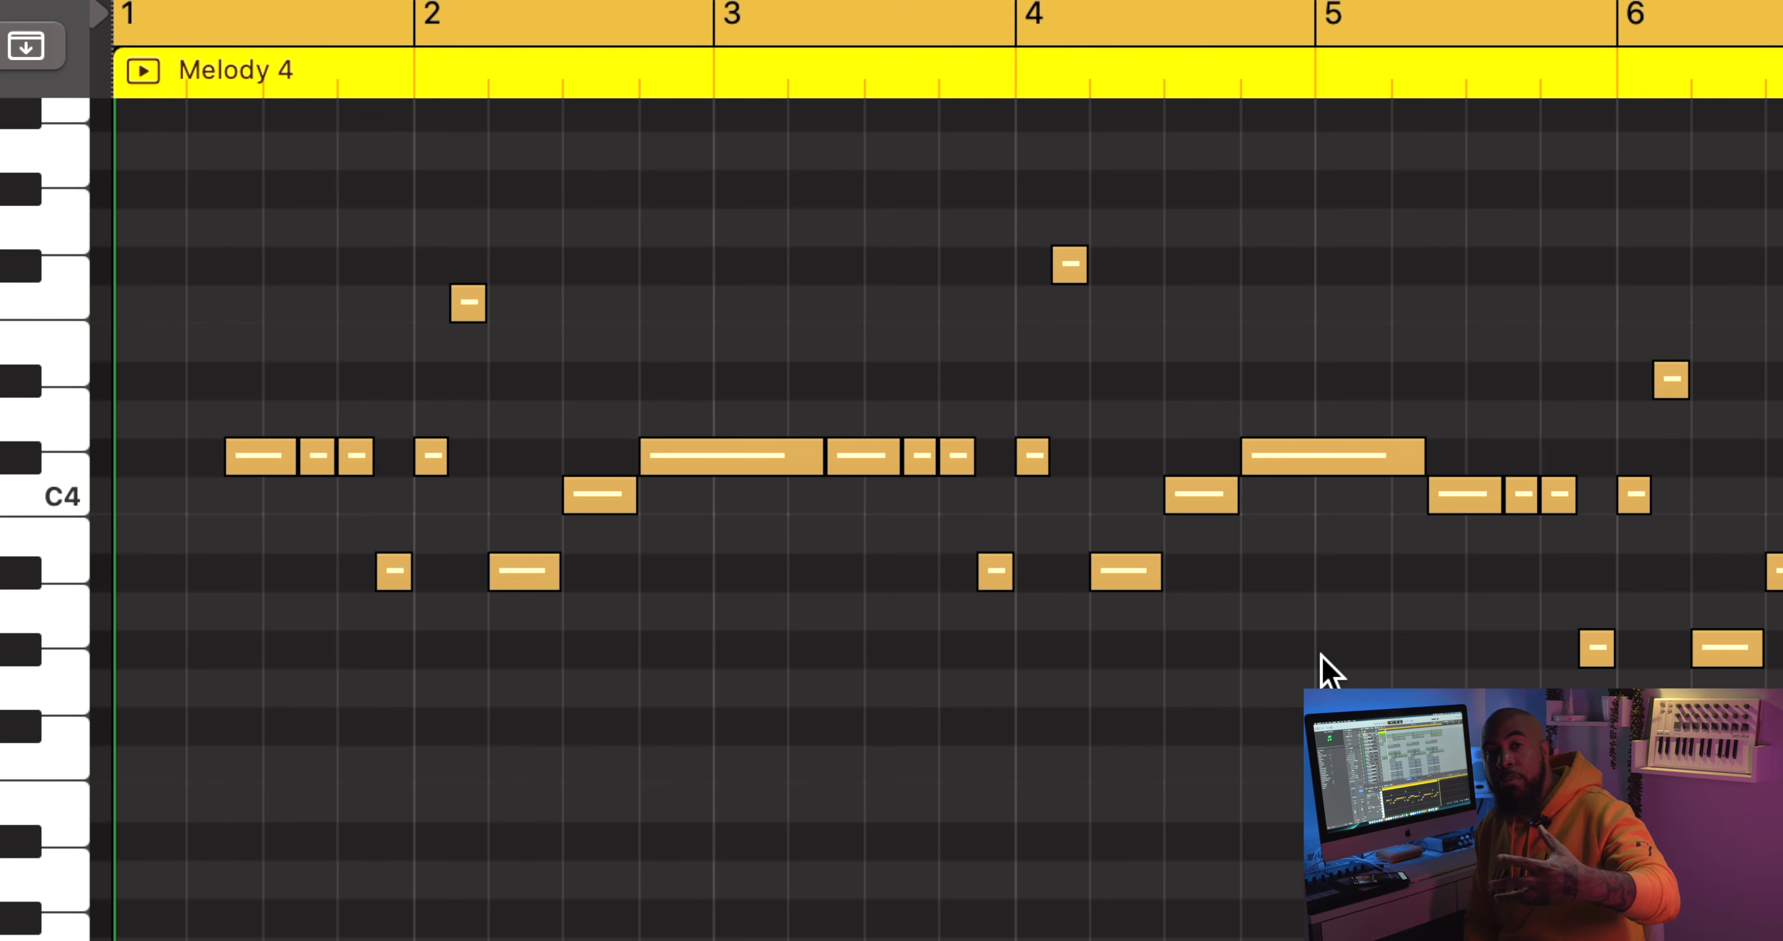
pyautogui.press('space')
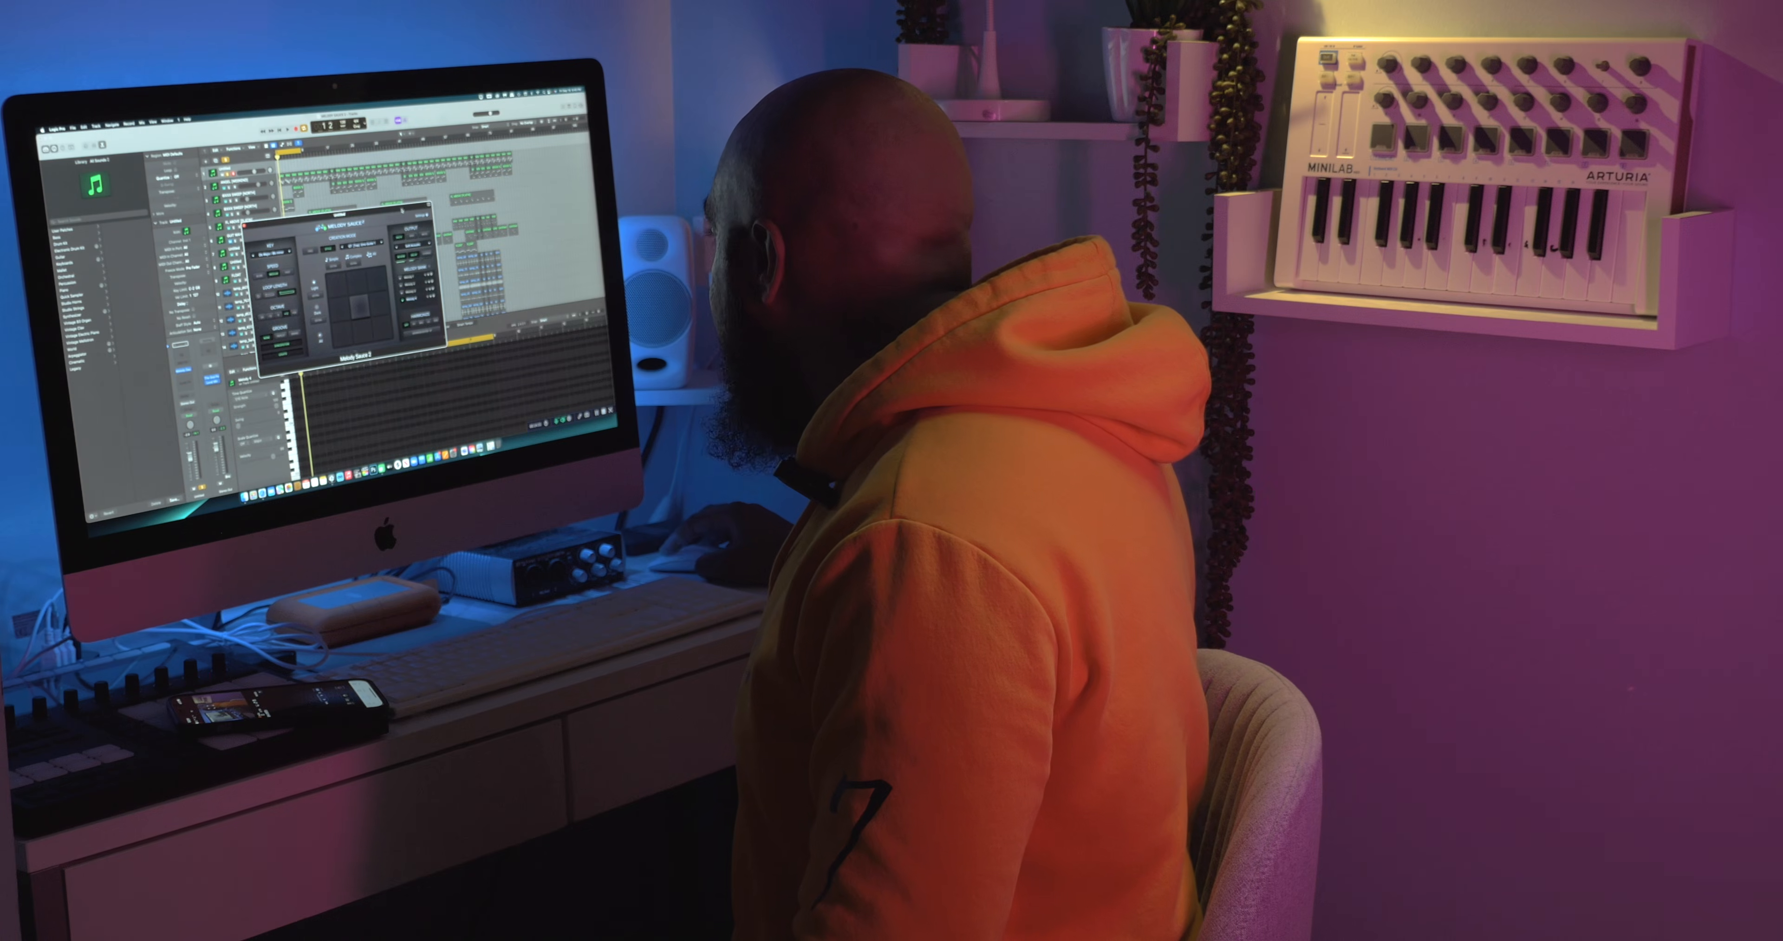
pyautogui.moveTo(401, 209); pyautogui.dragTo(391, 221)
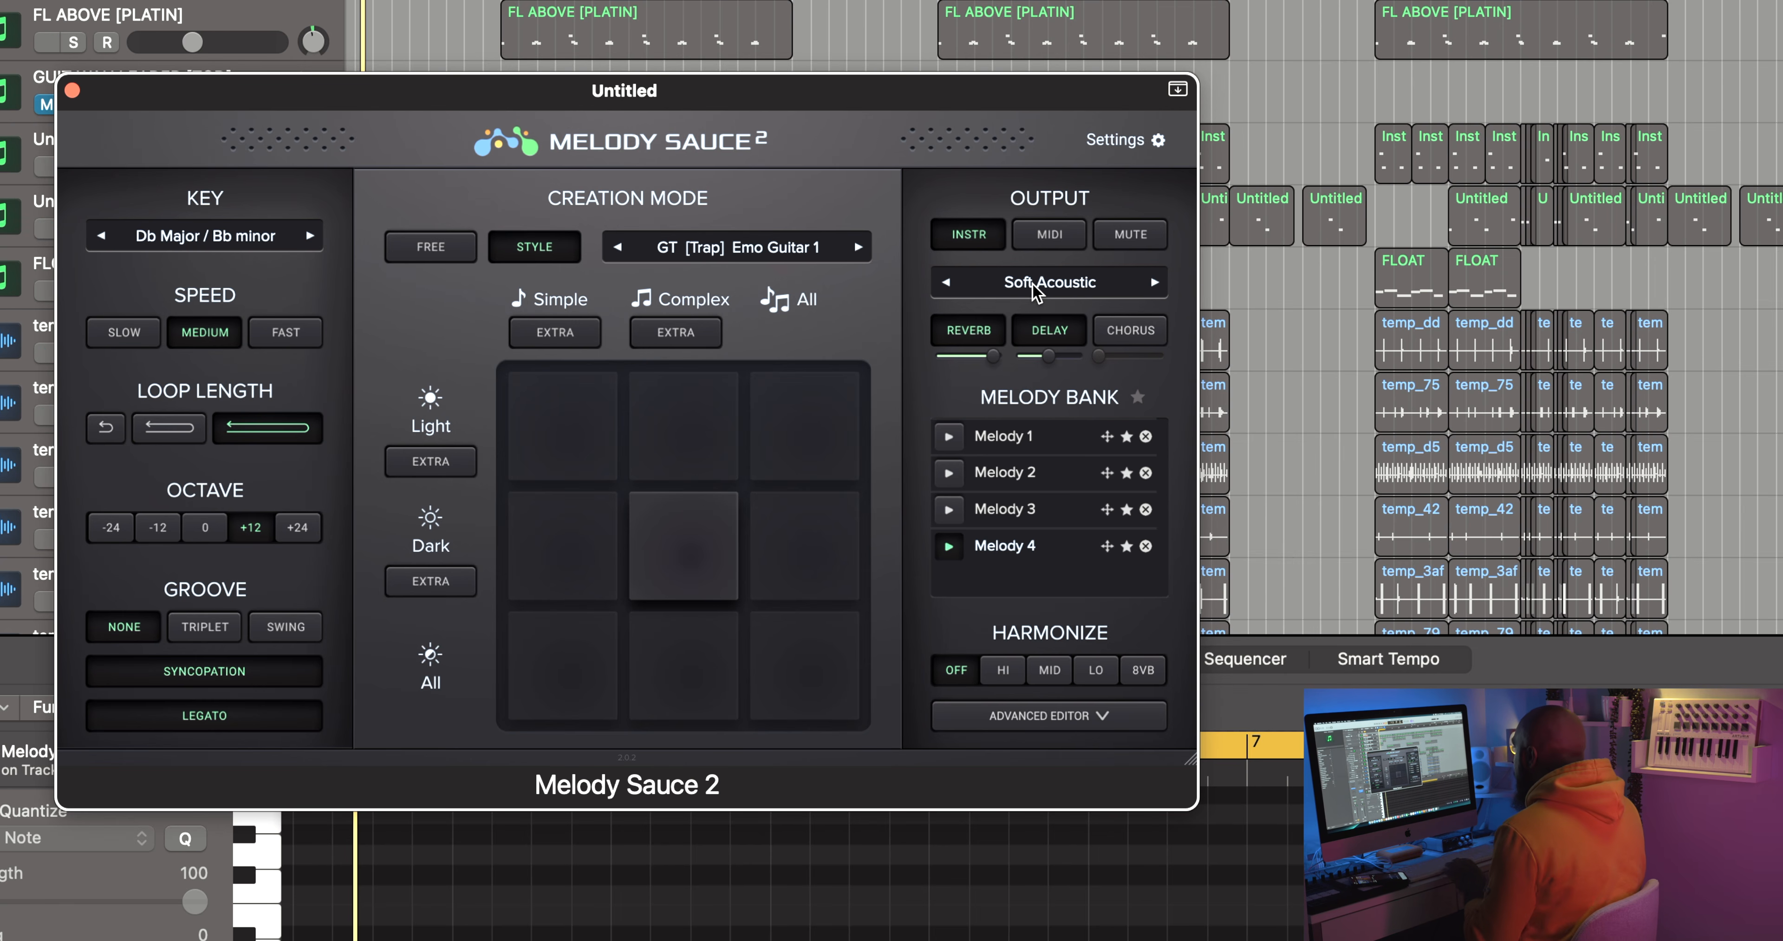
pyautogui.click(1037, 290)
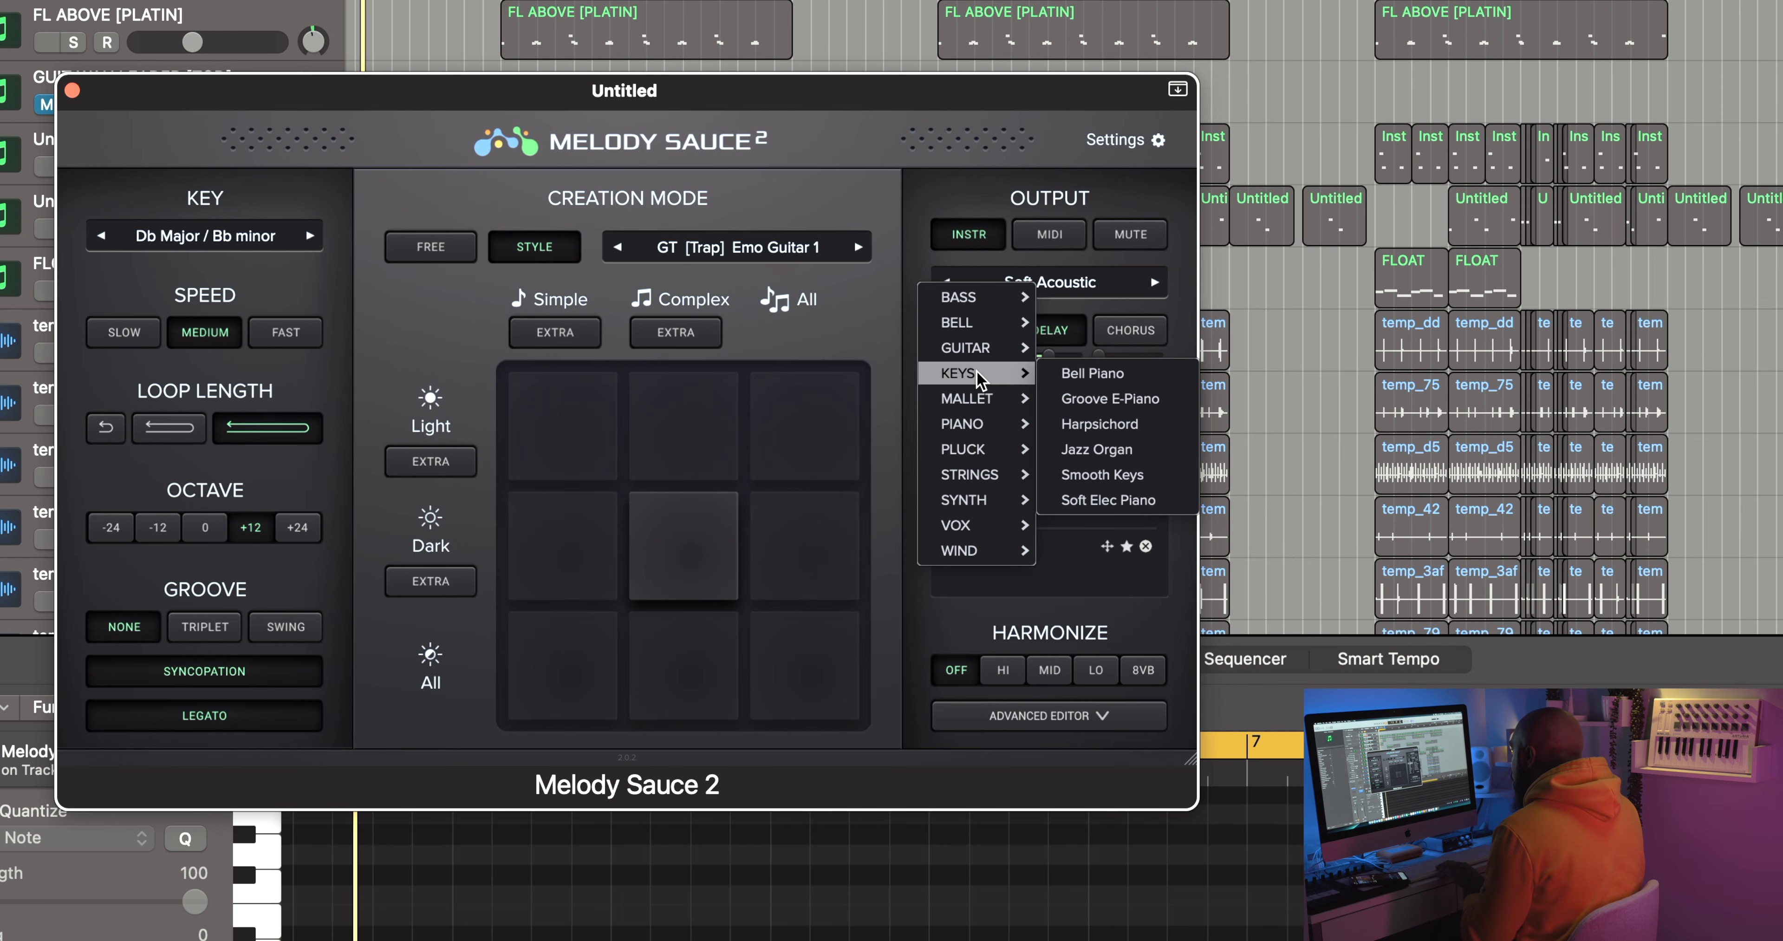
pyautogui.click(903, 178)
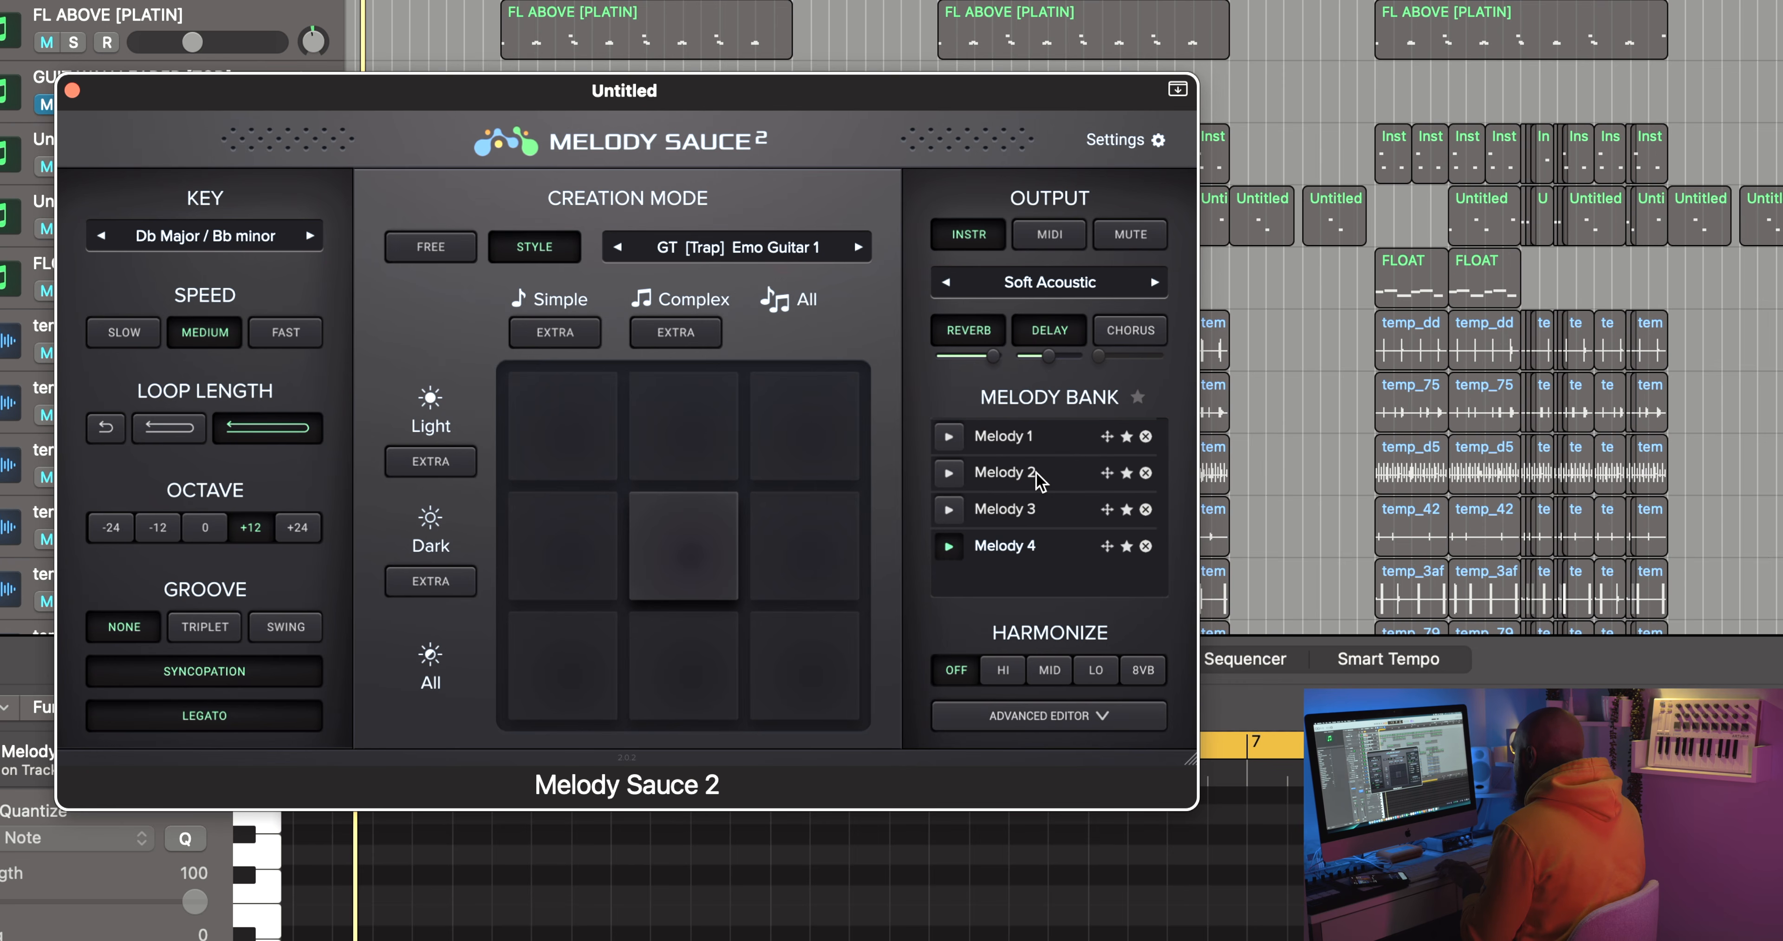
# - Recall Melody 2 and then Melody 1 from the Melody Bank, and set Melody 1's Harmonize to Mid
pyautogui.click(953, 475)
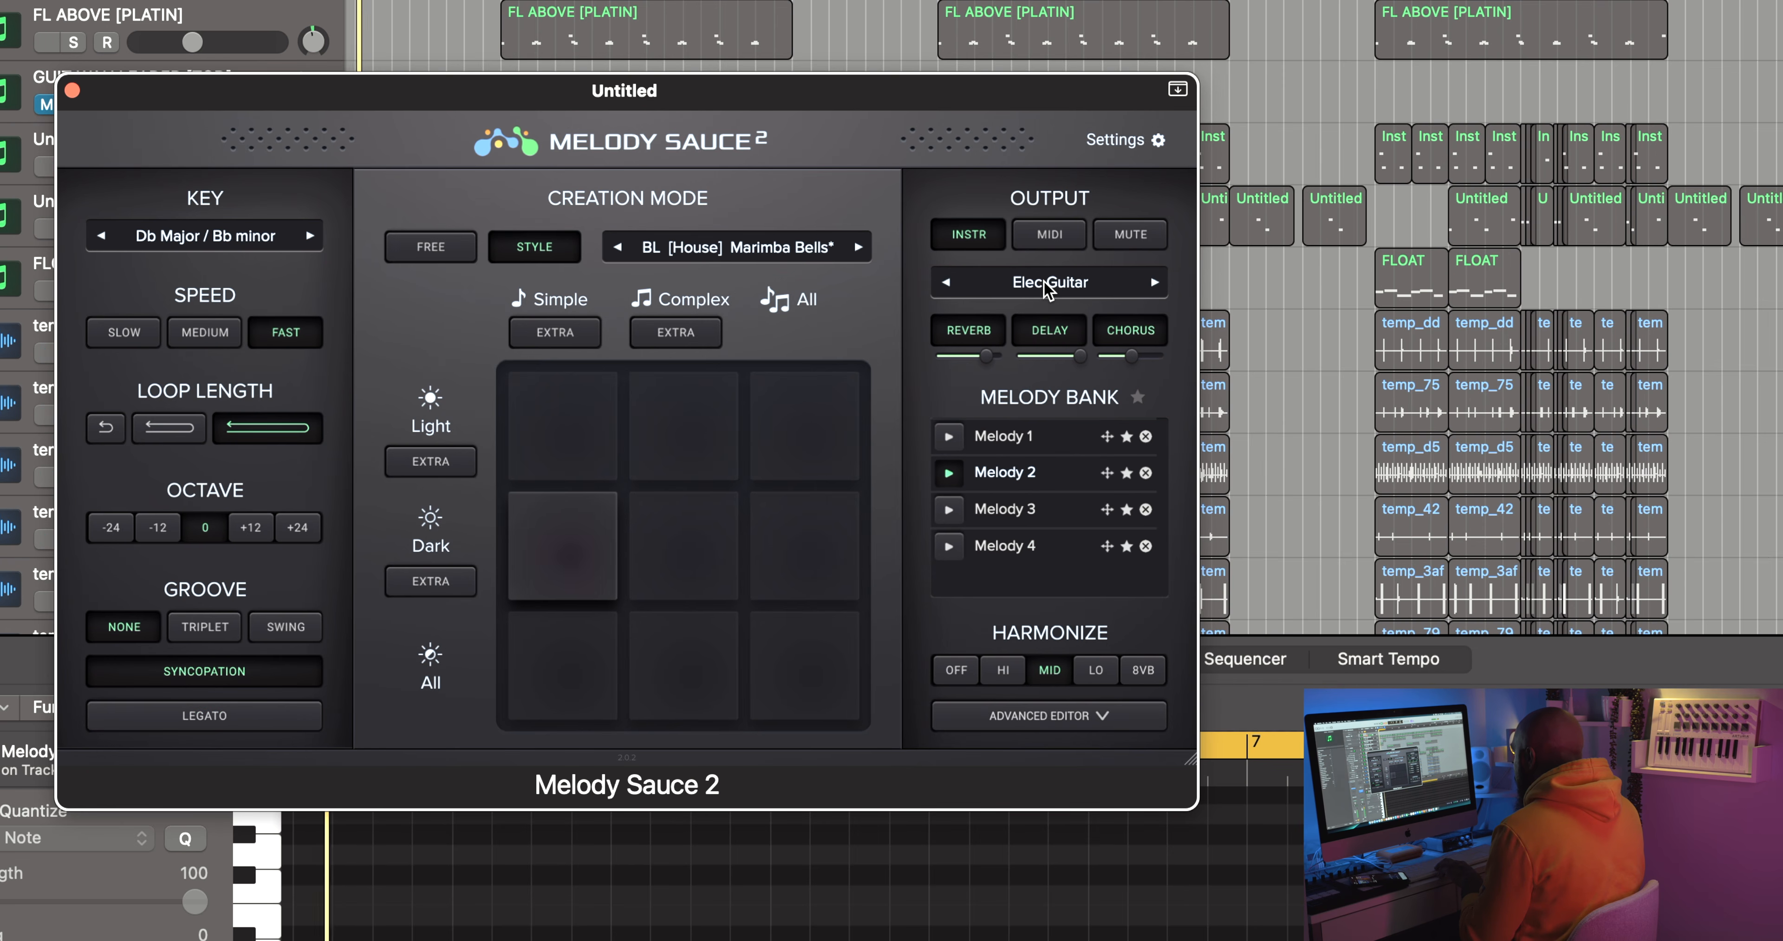
pyautogui.click(949, 439)
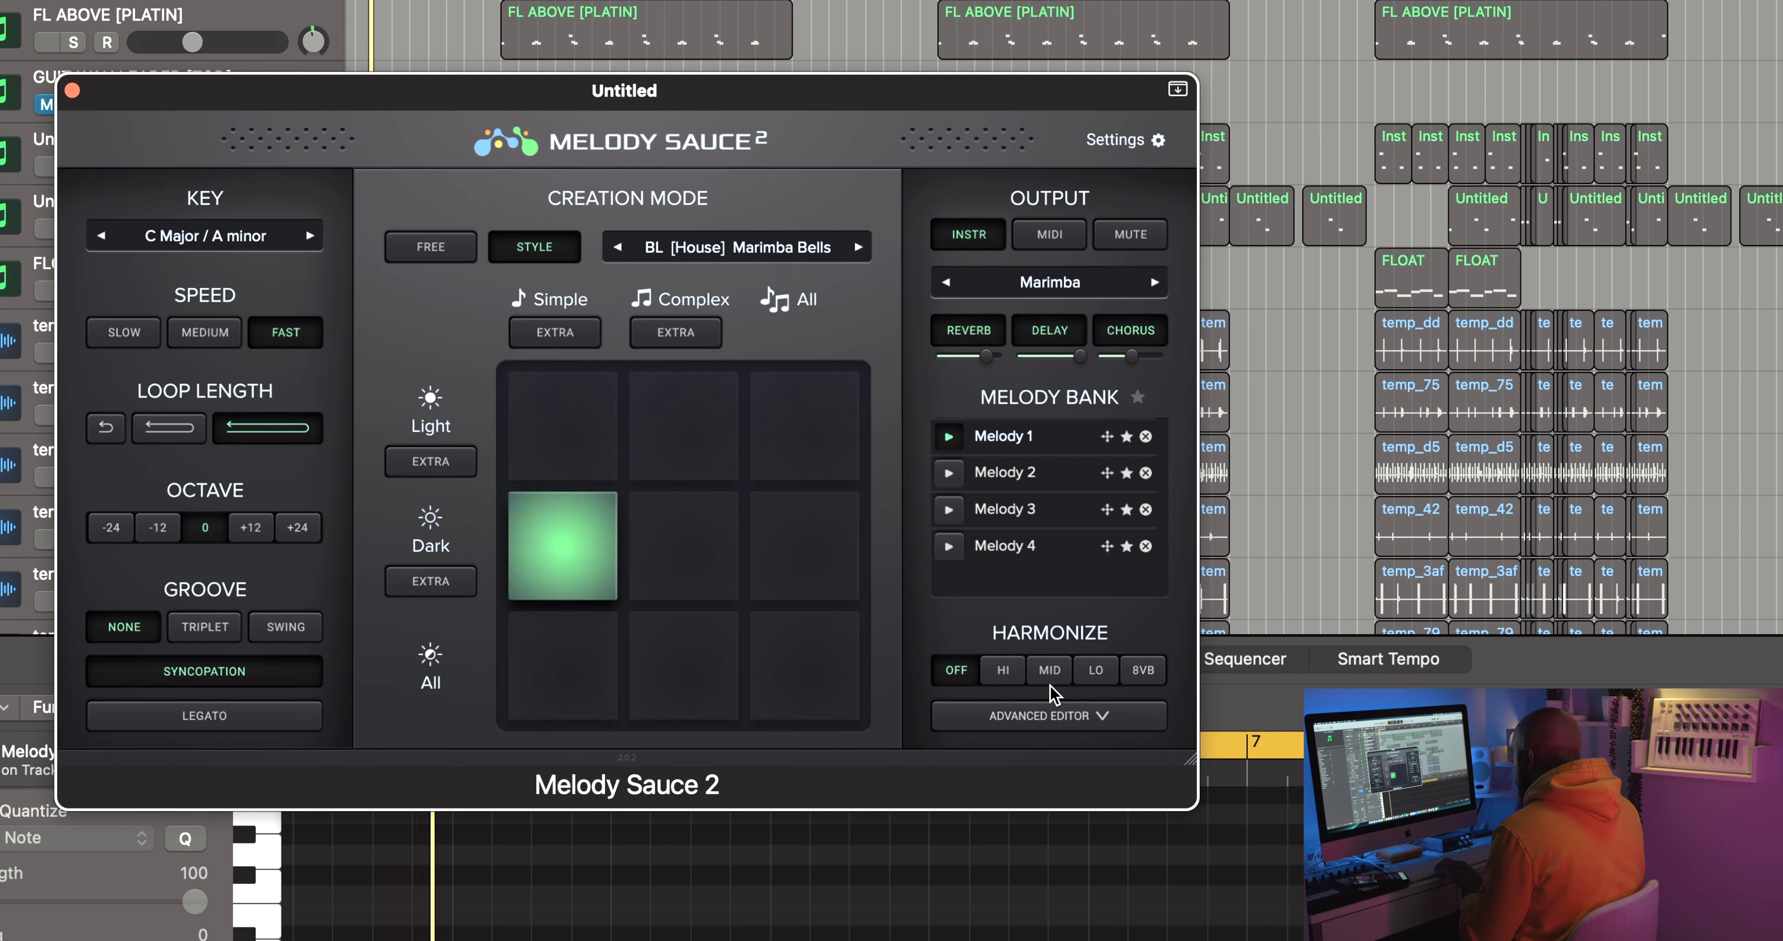
pyautogui.click(1050, 671)
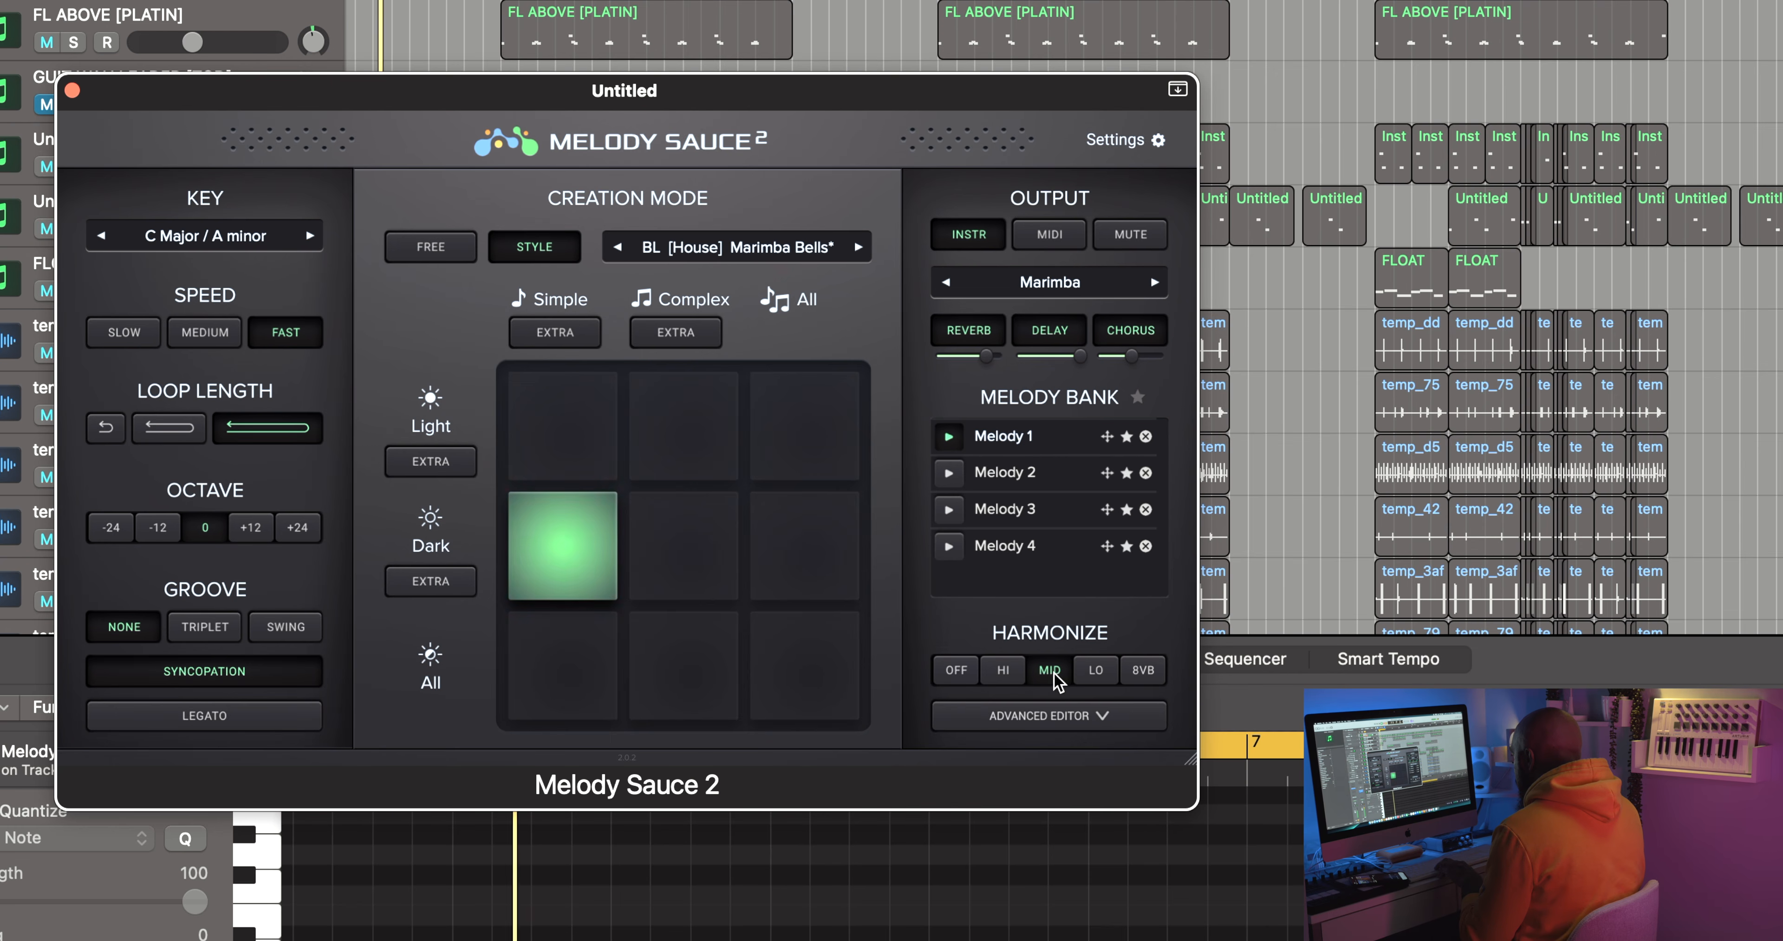
# - Audition Melody 1 with the Harp, Groove E-Piano, Harpsichord and Jazz Organ instruments during playback
pyautogui.click(1050, 281)
pyautogui.moveTo(994, 451)
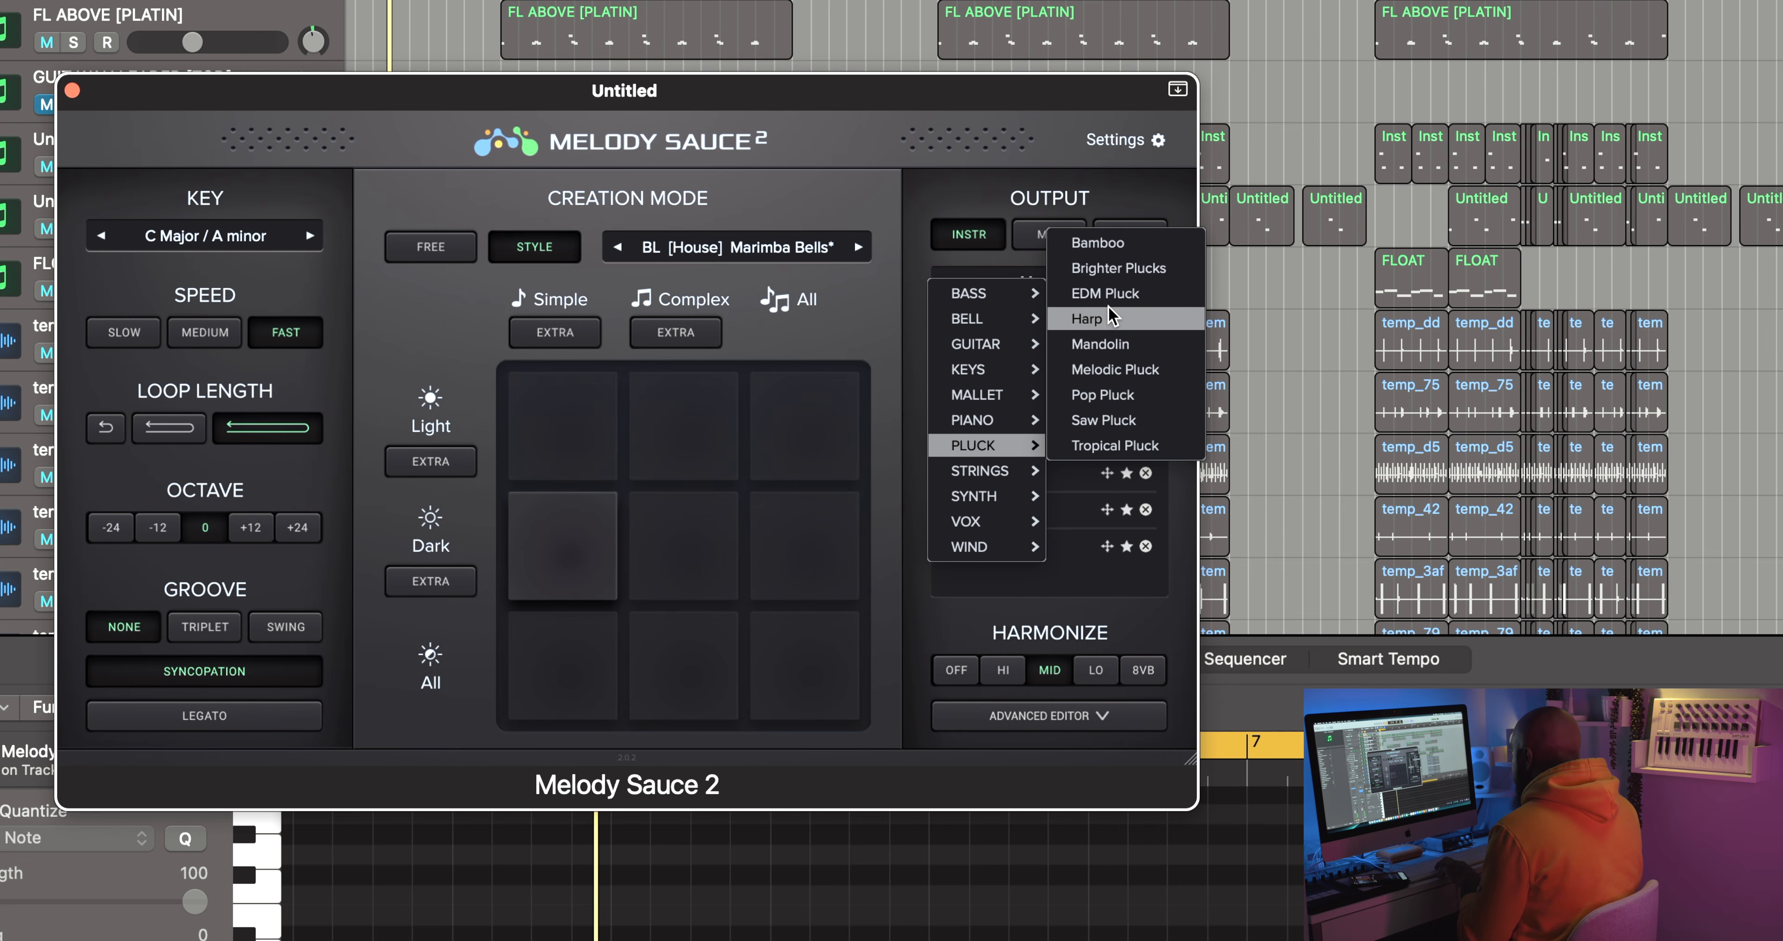
pyautogui.click(1110, 323)
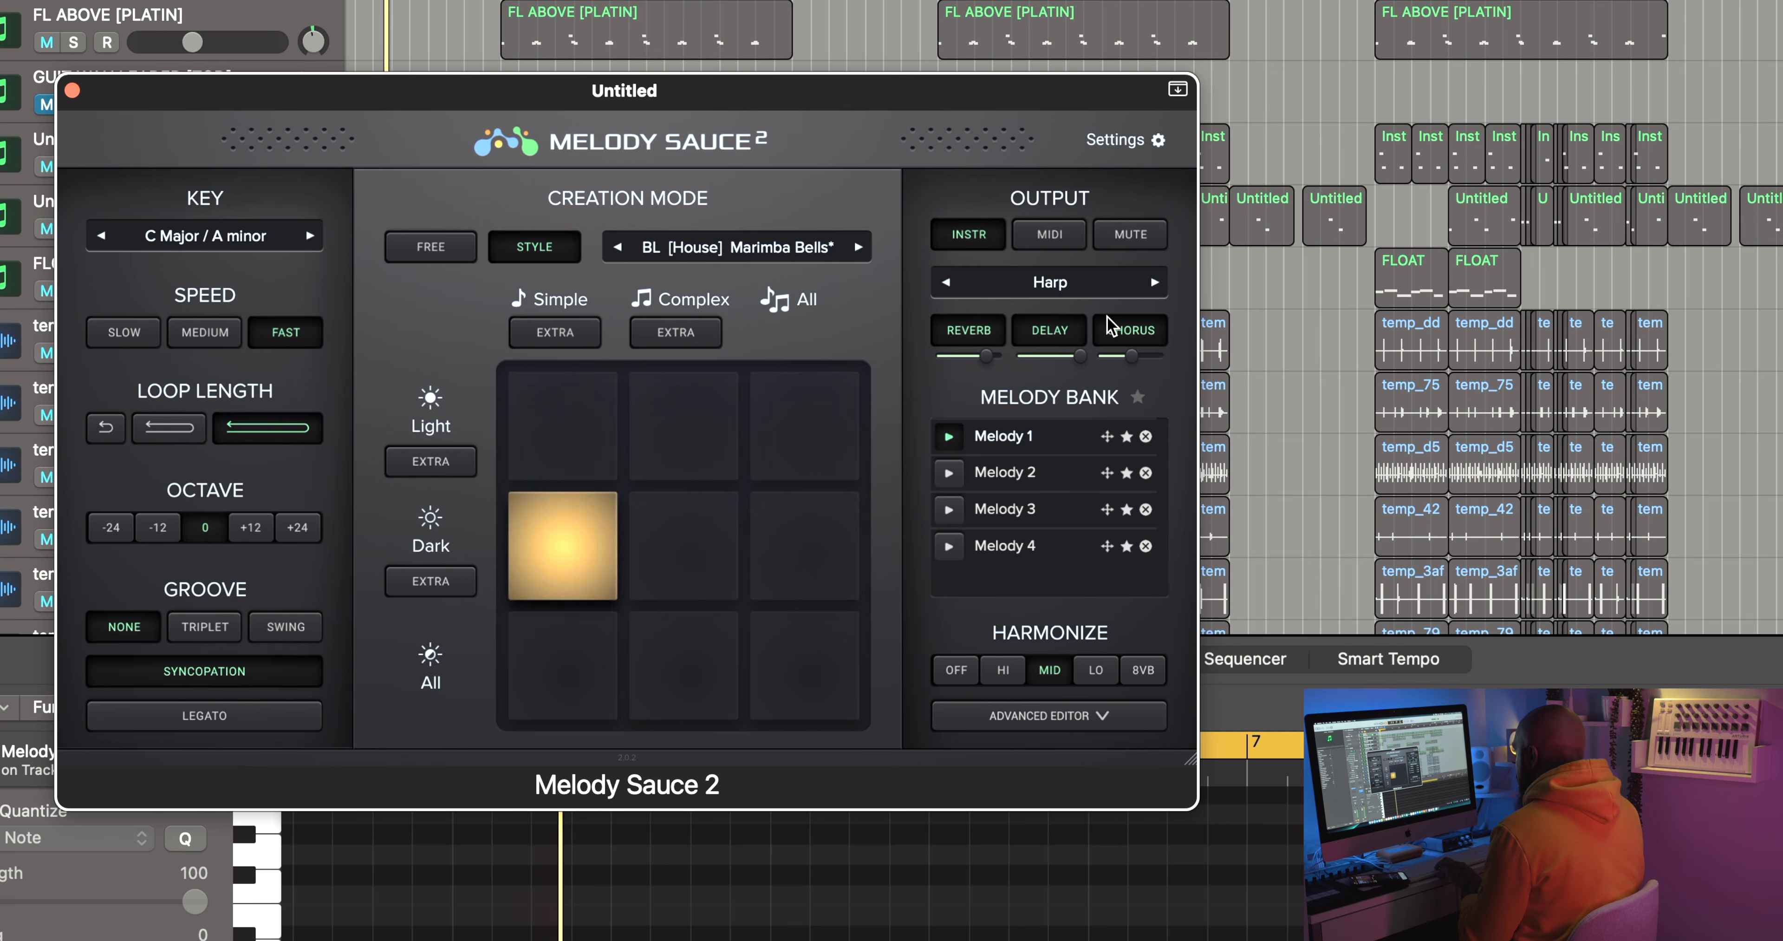
pyautogui.click(1065, 283)
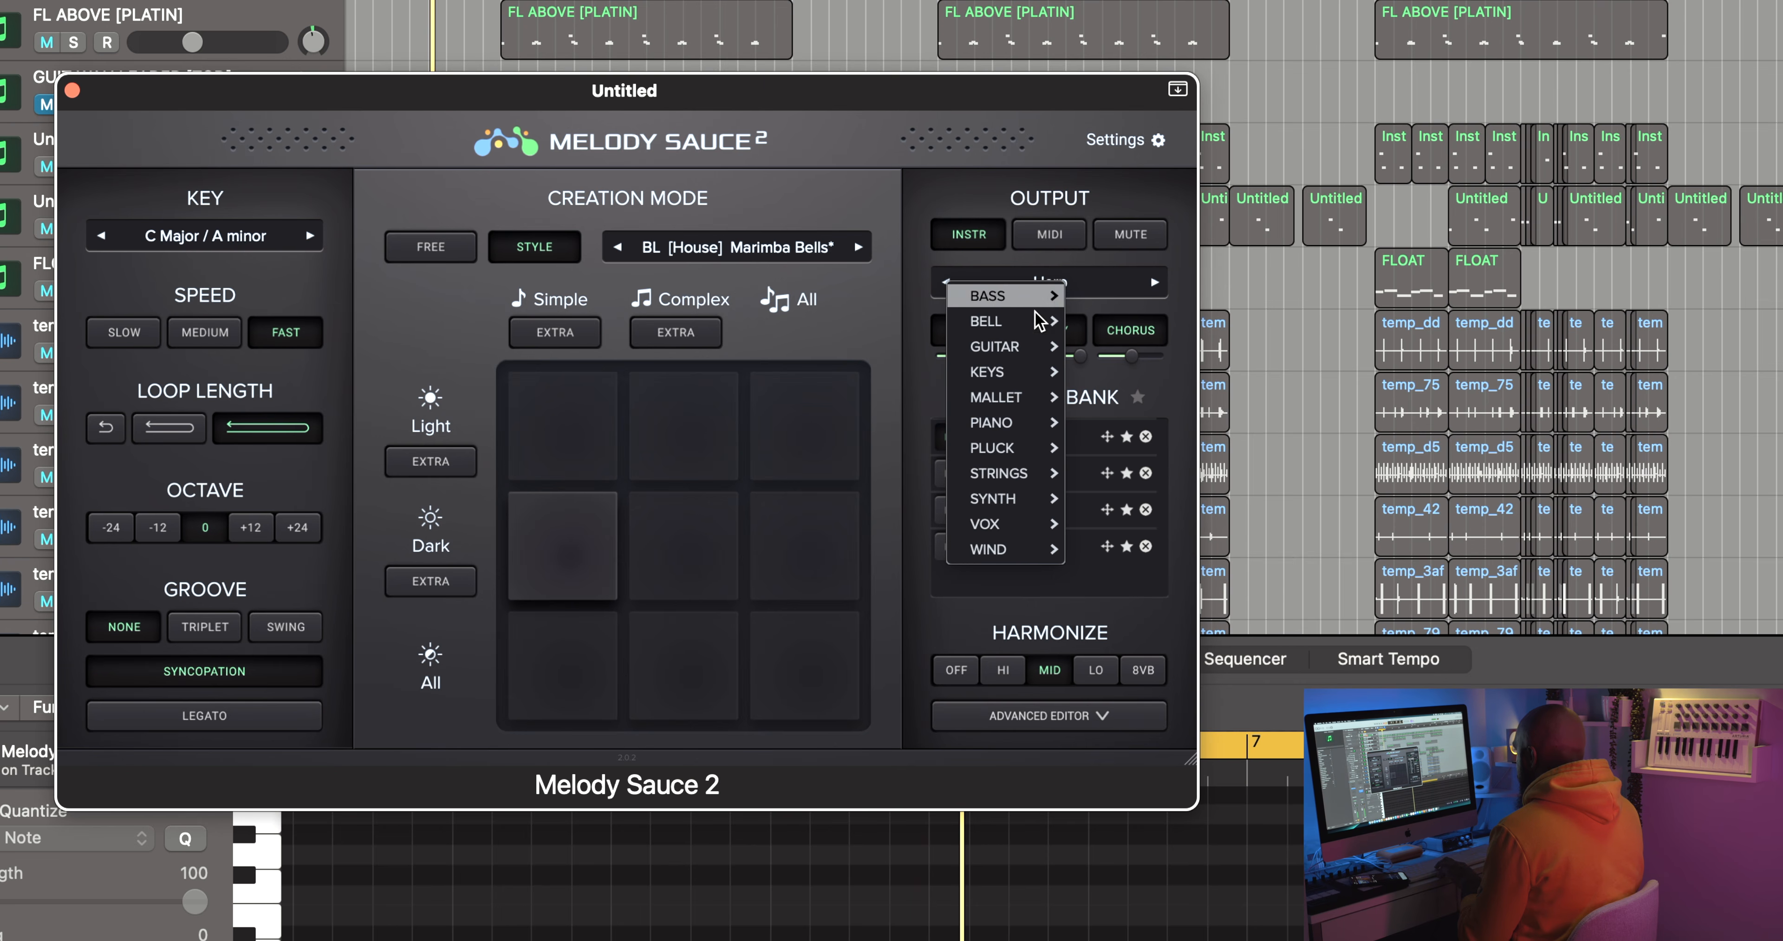
pyautogui.moveTo(1037, 374)
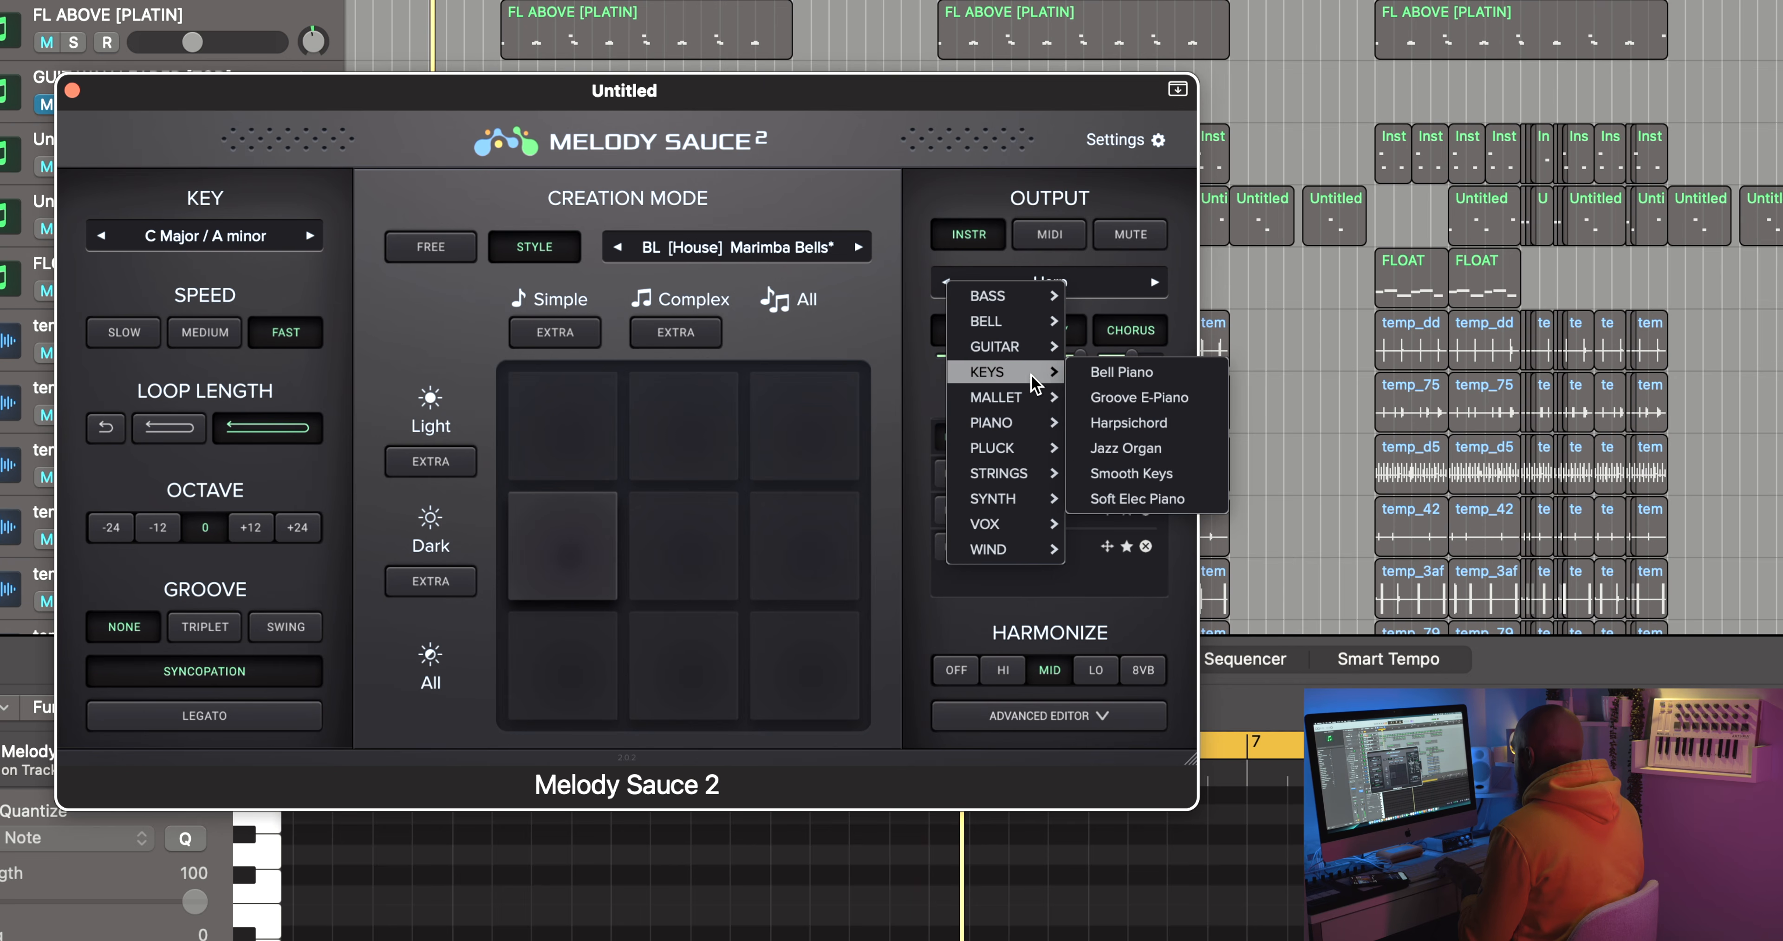
pyautogui.click(1127, 409)
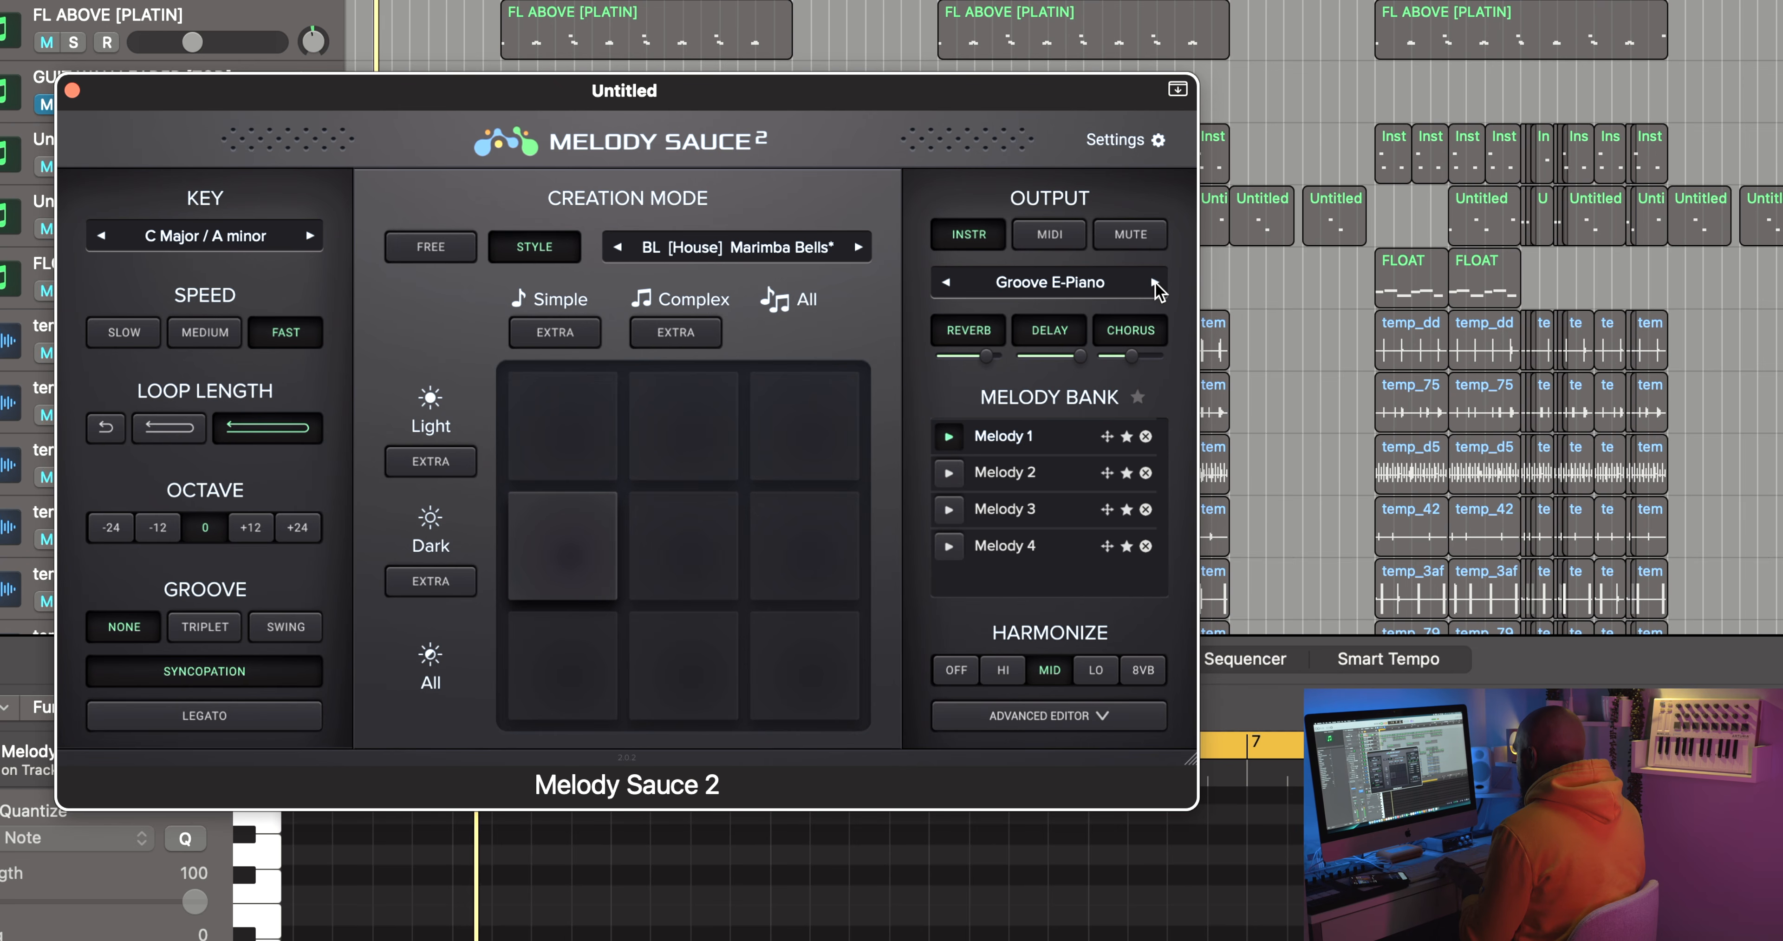
pyautogui.click(1155, 284)
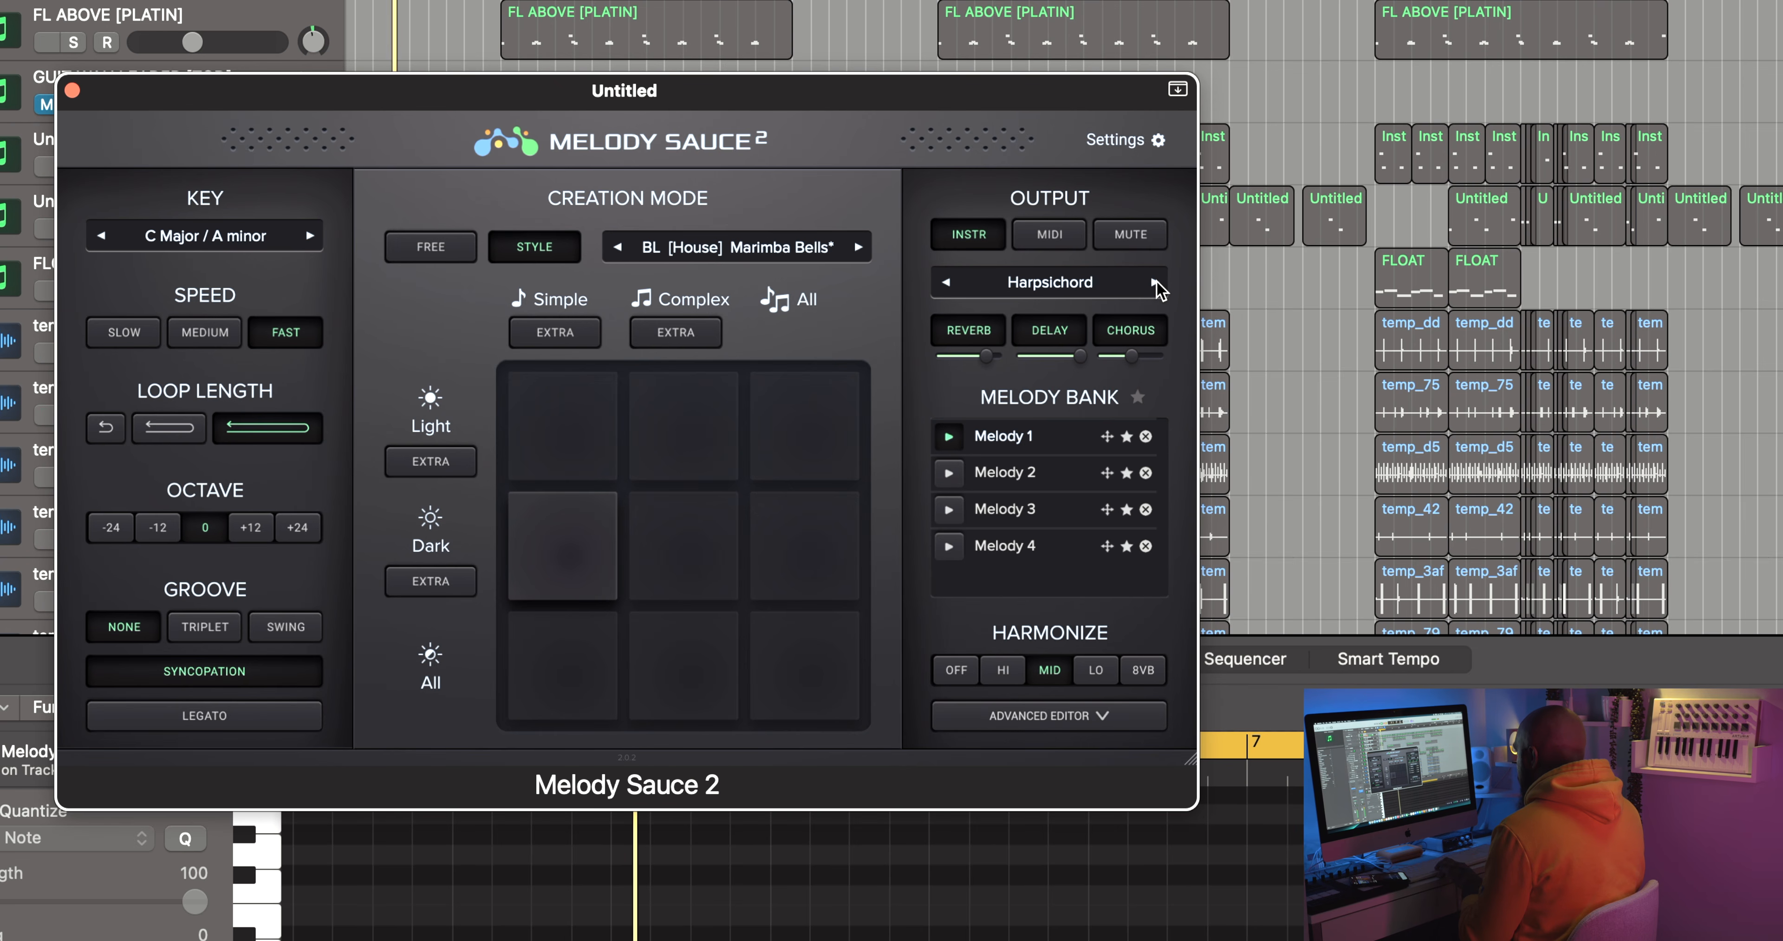
pyautogui.click(1156, 284)
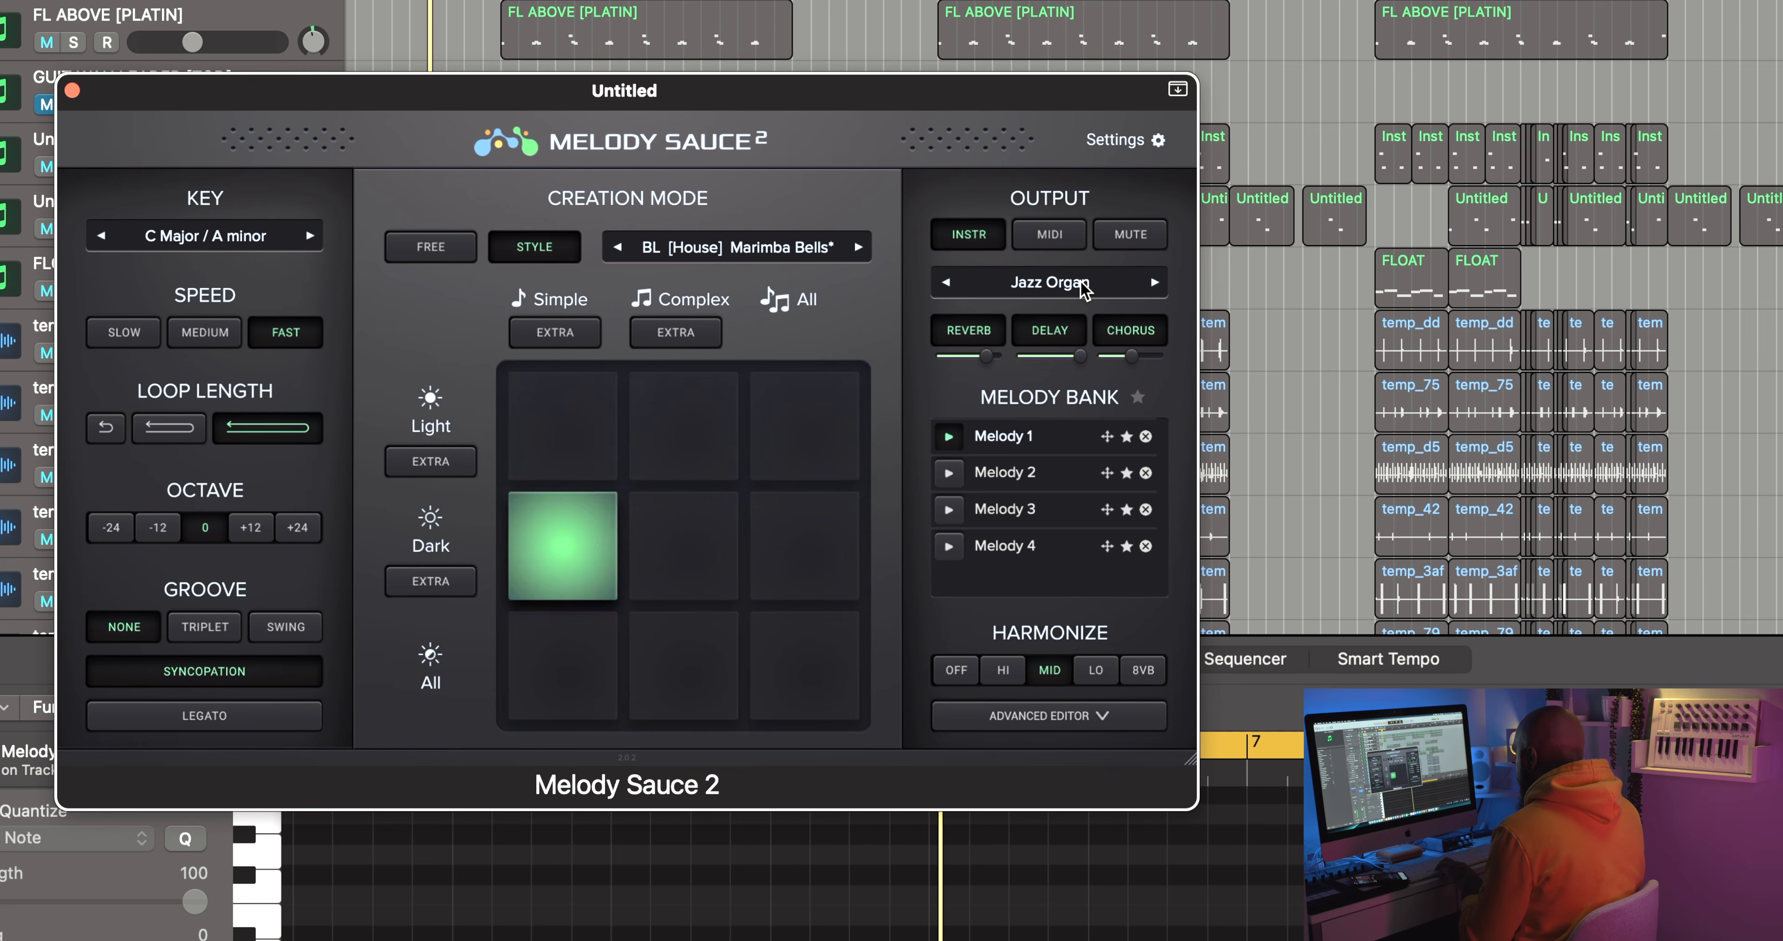
# - Change Melody 1's instrument to the Pitched Vox Lead from the Vox category
pyautogui.click(1083, 288)
pyautogui.moveTo(1031, 526)
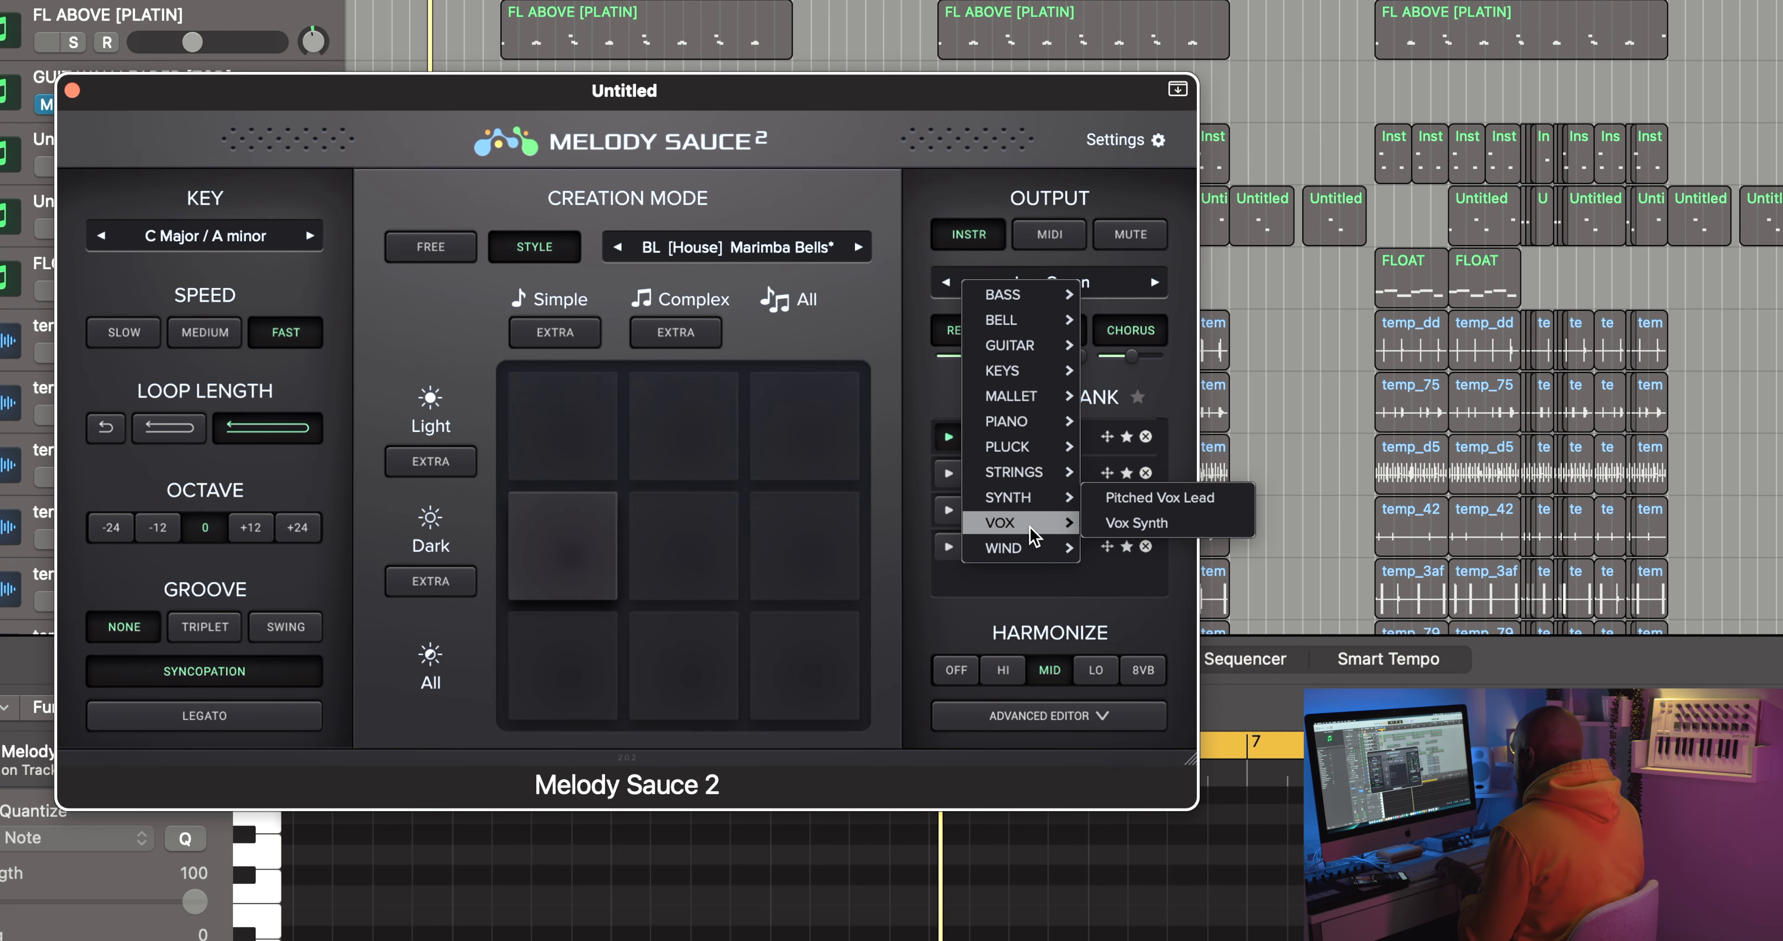
pyautogui.click(1159, 497)
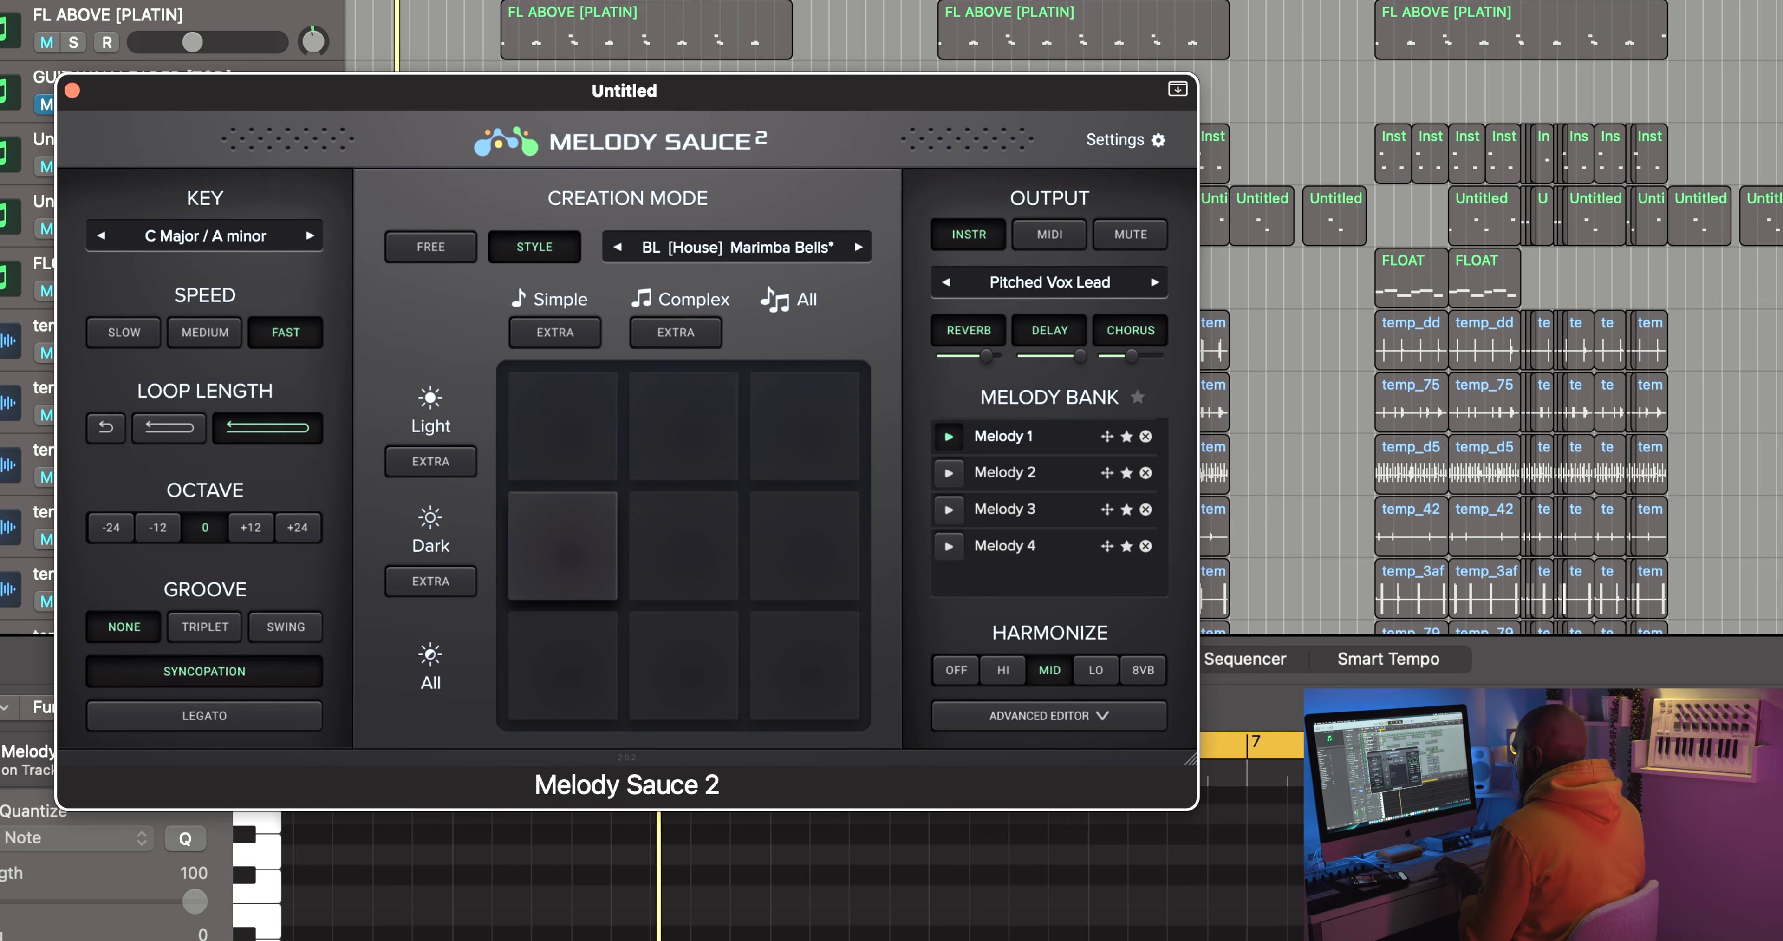
pyautogui.click(775, 900)
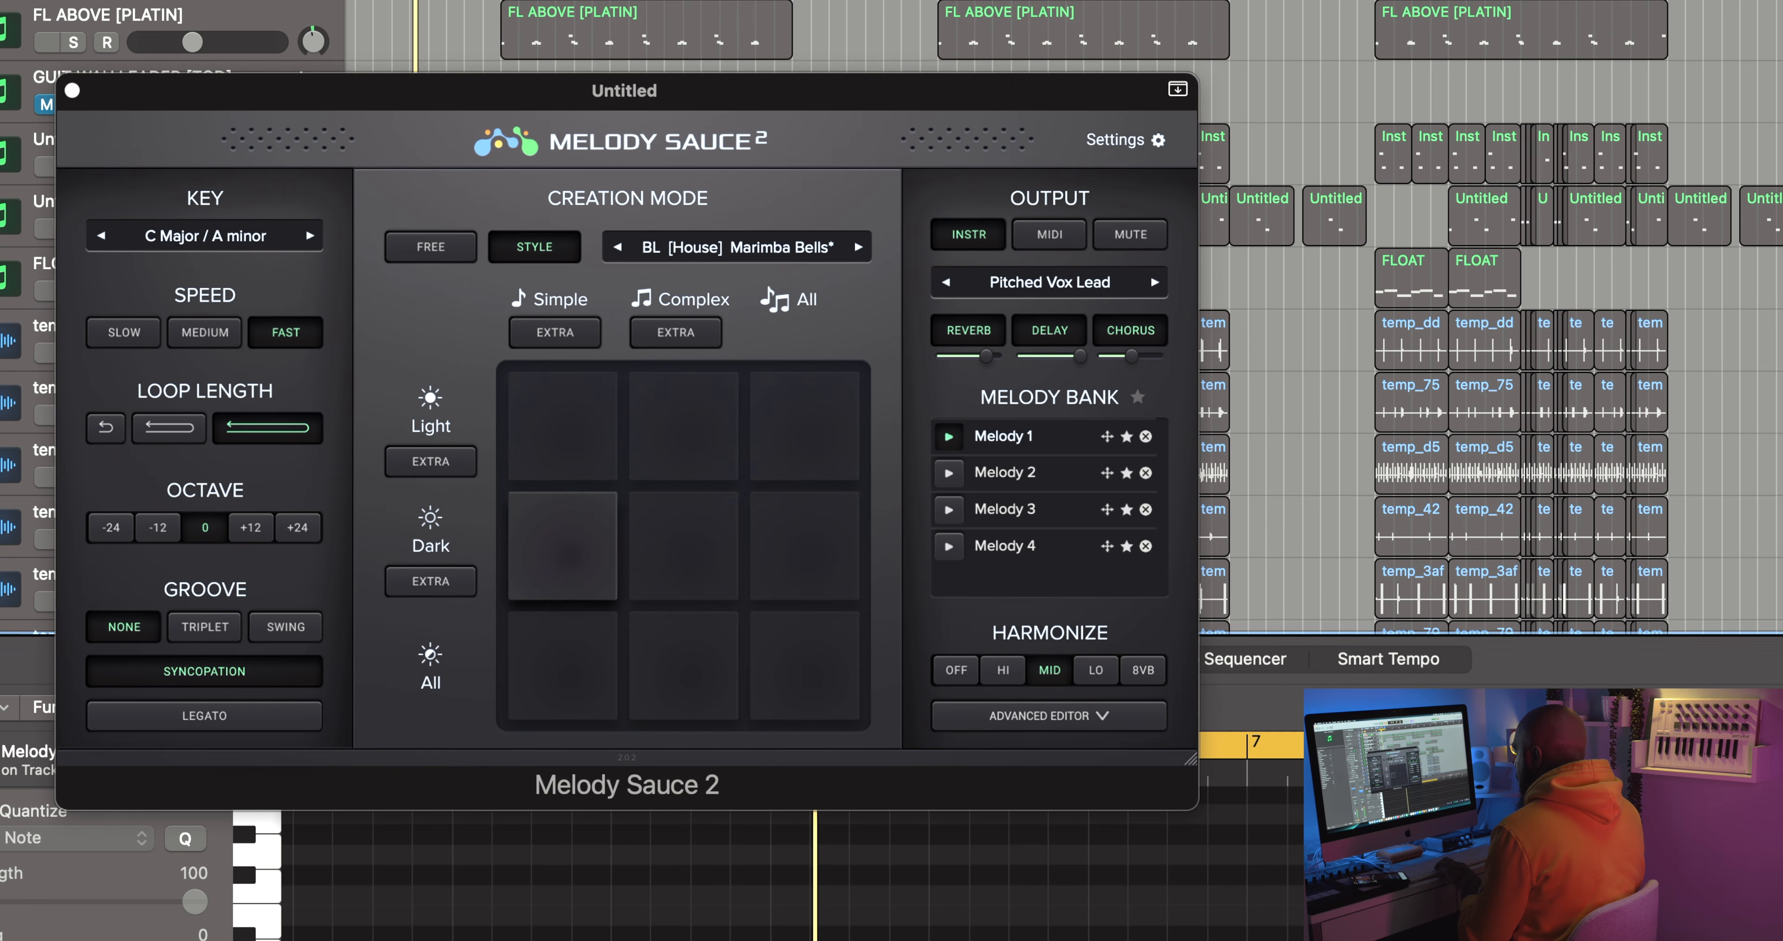
# - Change Melody 1's instrument to Light Pizzicato from the Strings category
pyautogui.click(1050, 282)
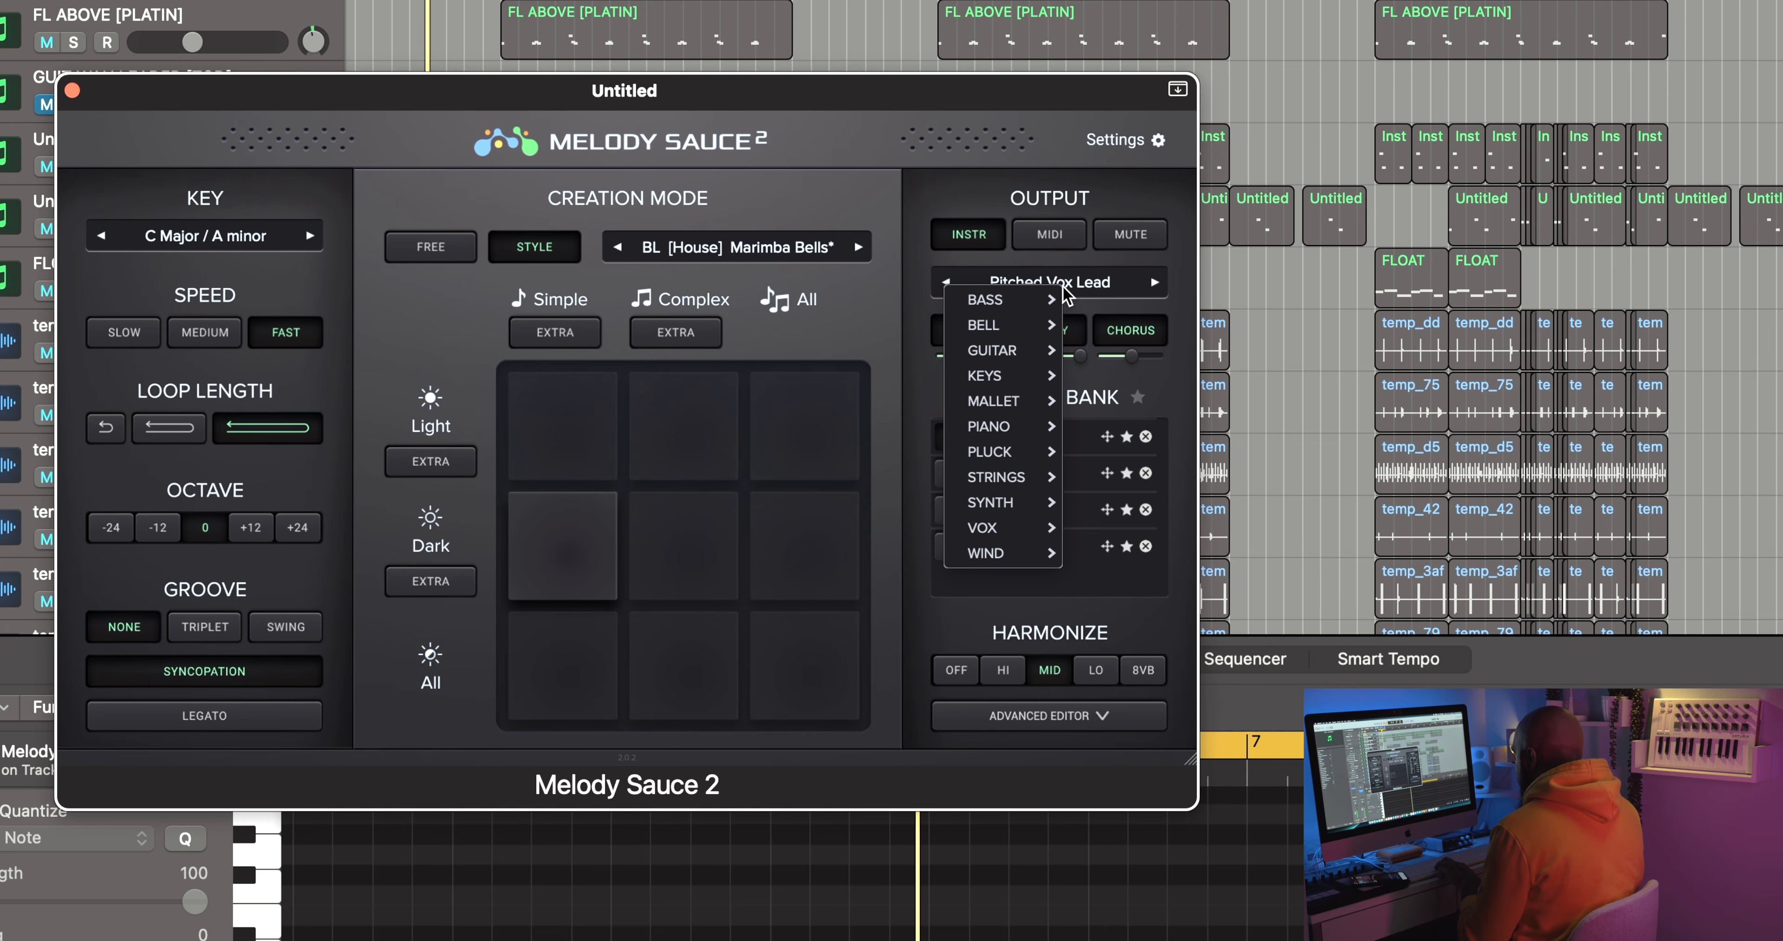
pyautogui.moveTo(994, 557)
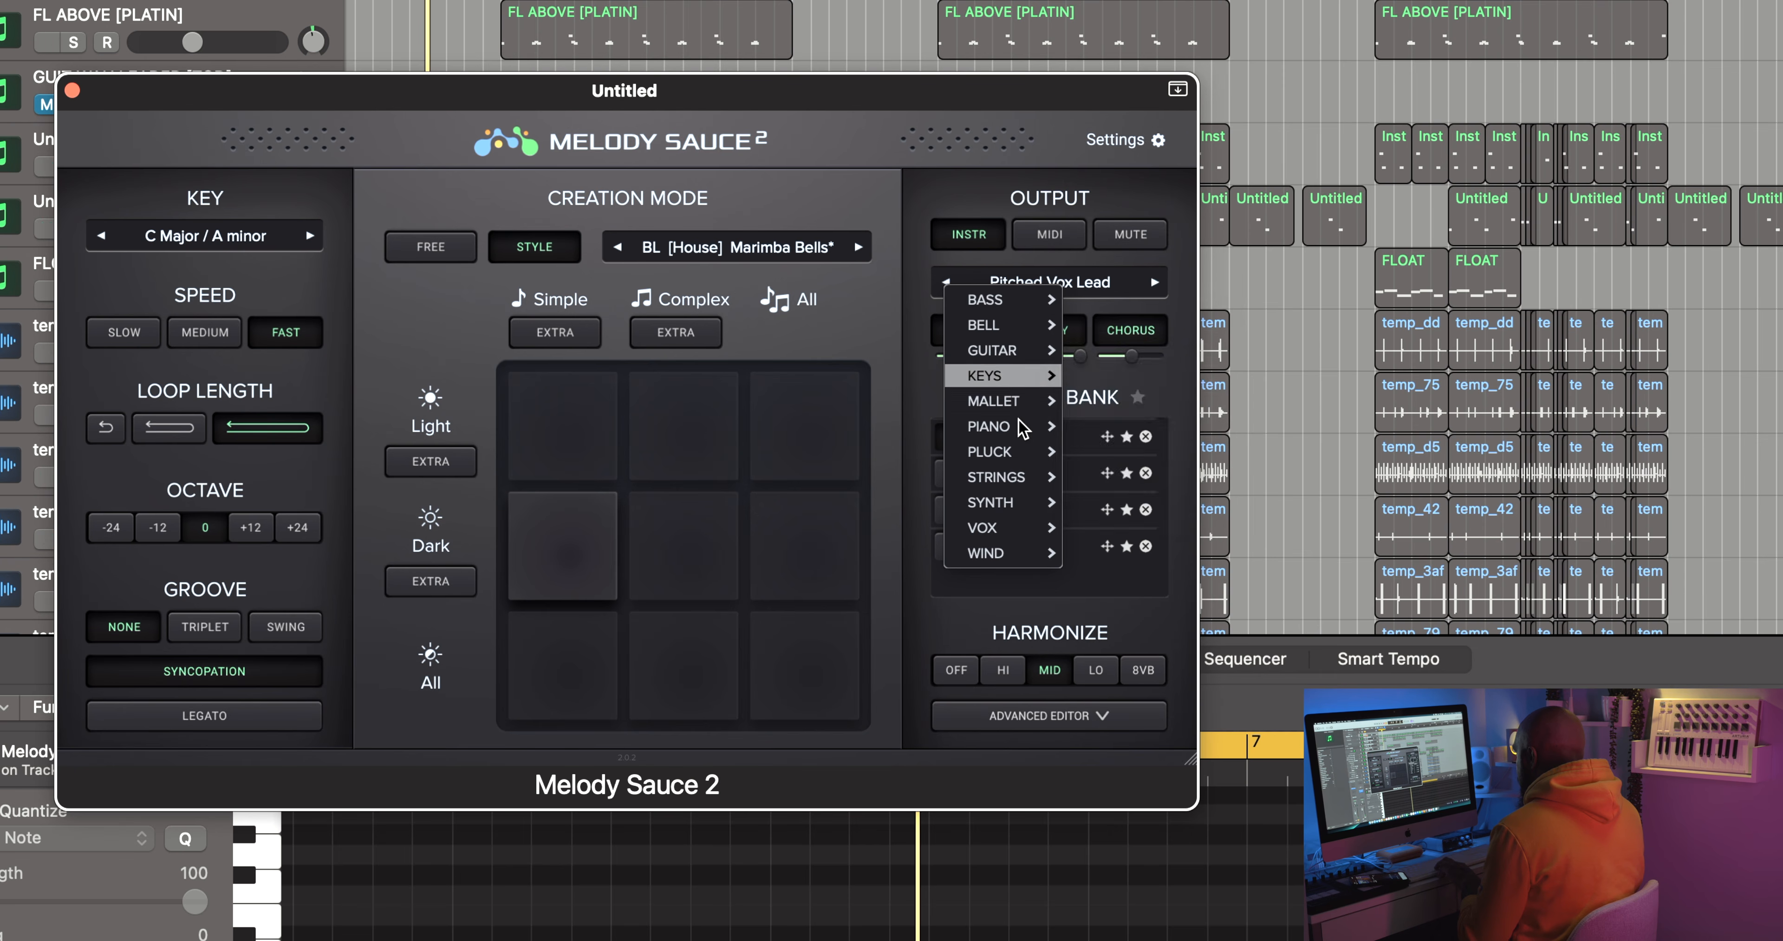
pyautogui.moveTo(1012, 387)
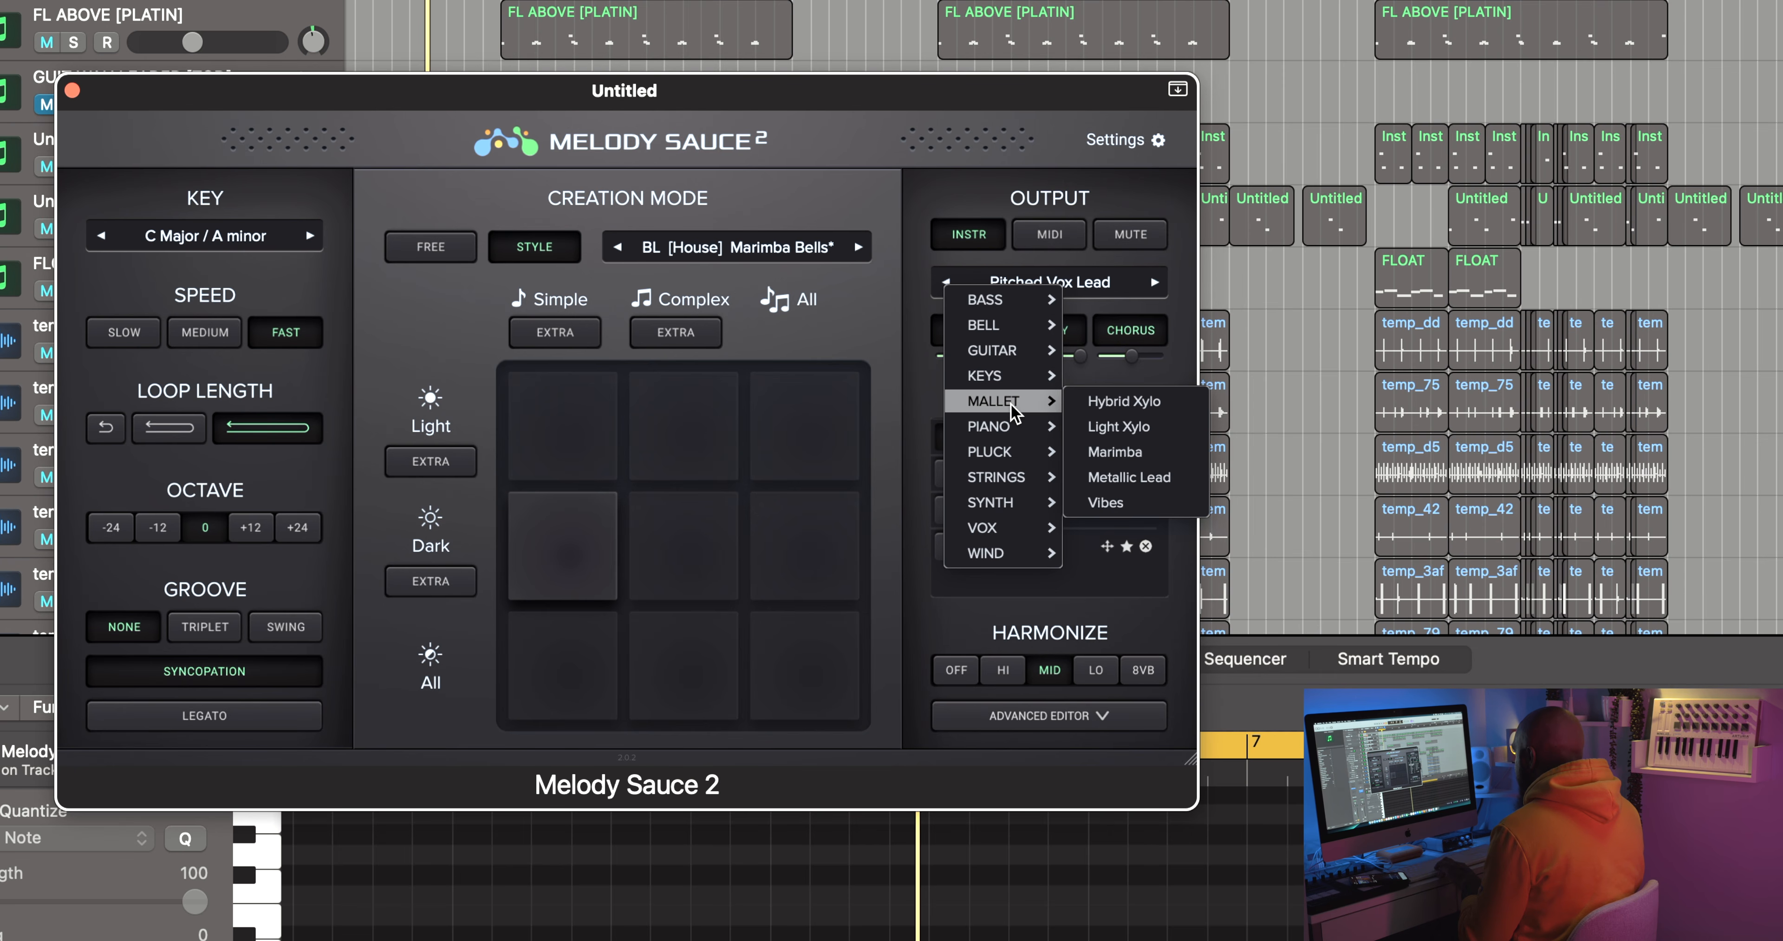
pyautogui.moveTo(1017, 478)
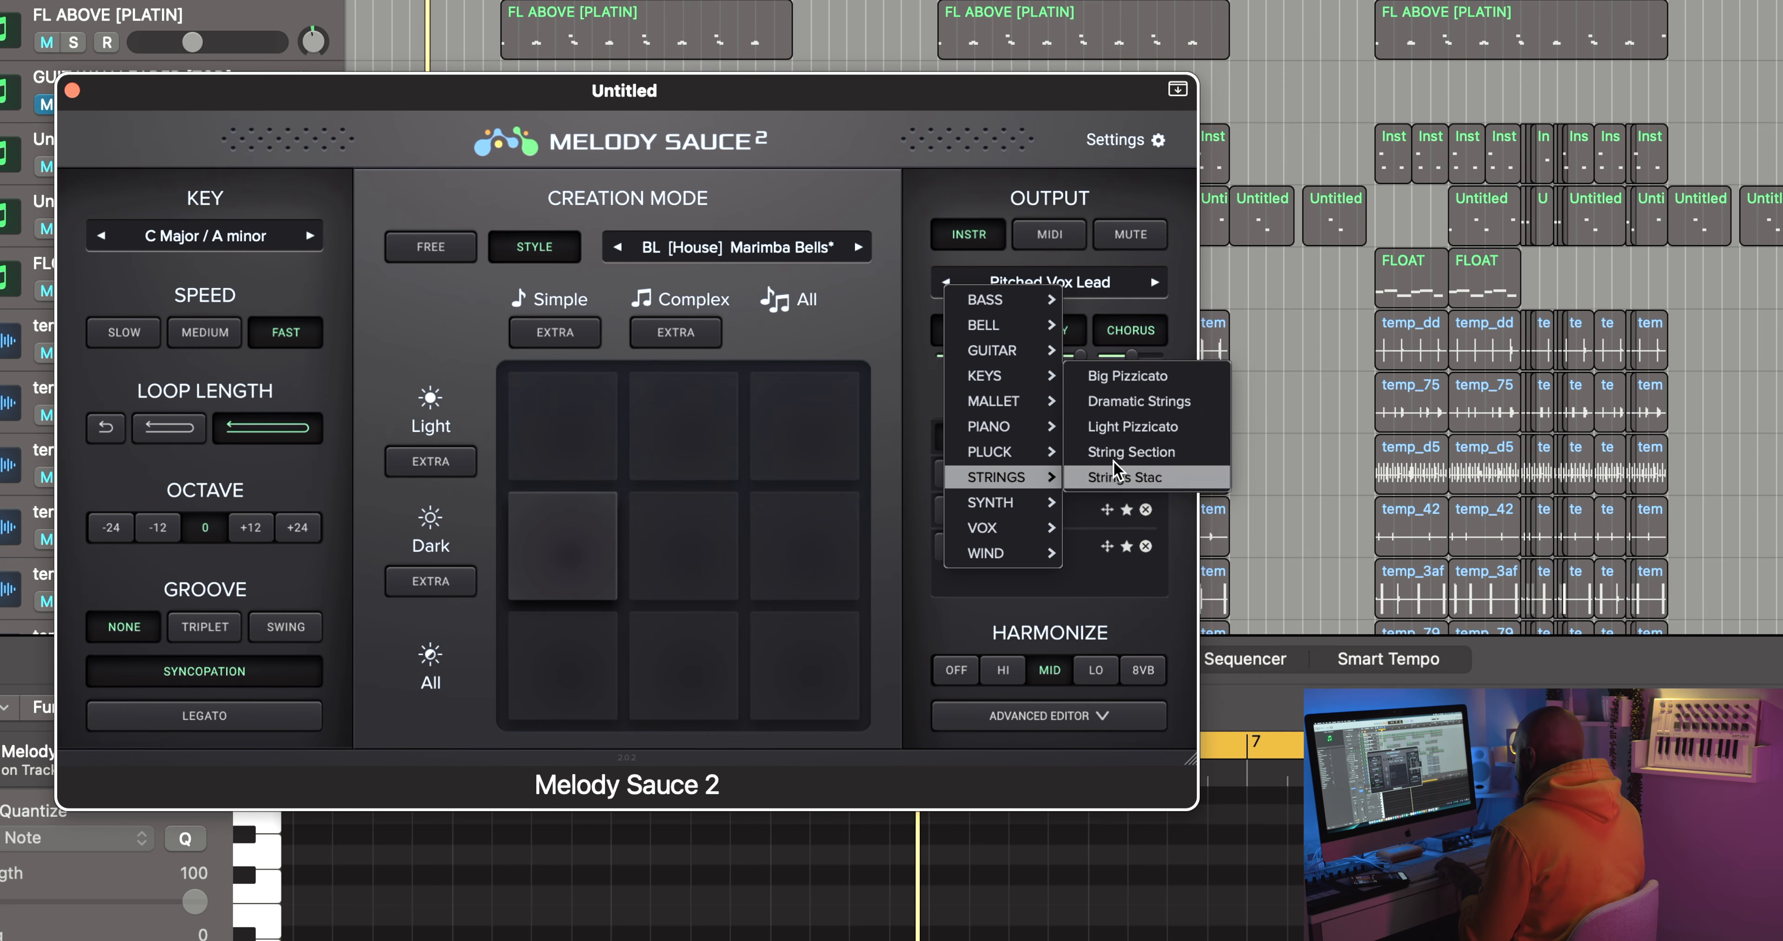
pyautogui.click(1128, 436)
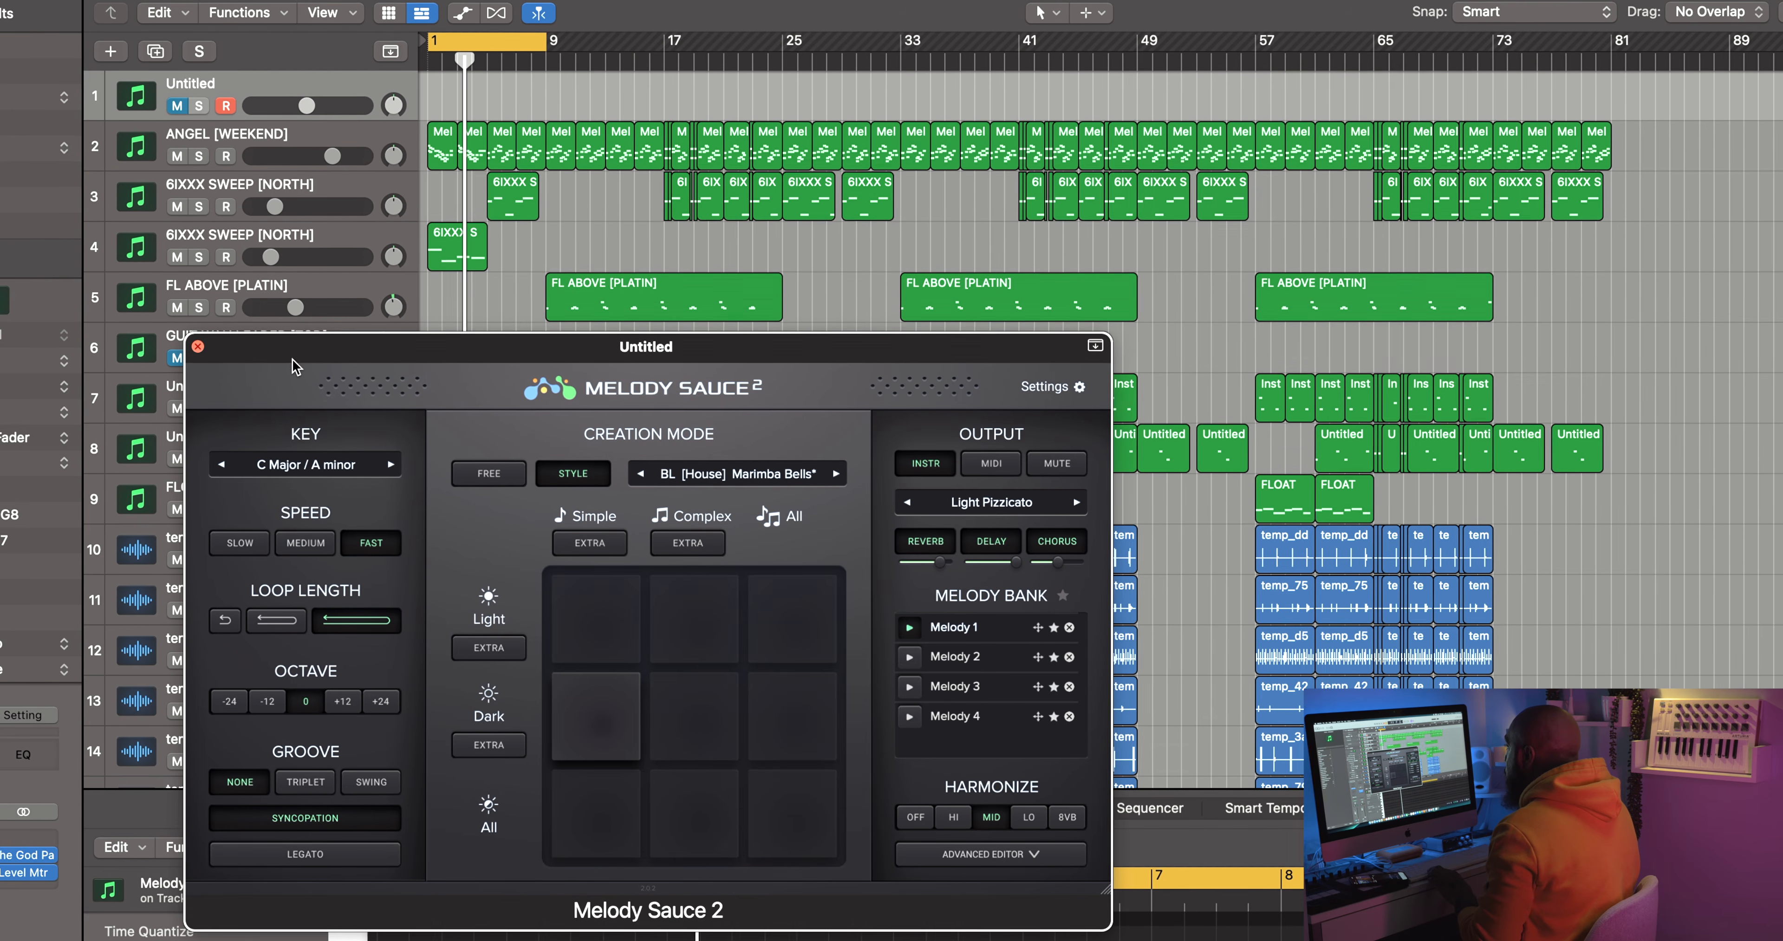
# - Audition the ANGEL [WEEKEND] track on its own with the plug-in window moved out of the way, and clear the solo
pyautogui.moveTo(292, 346); pyautogui.dragTo(0, 475)
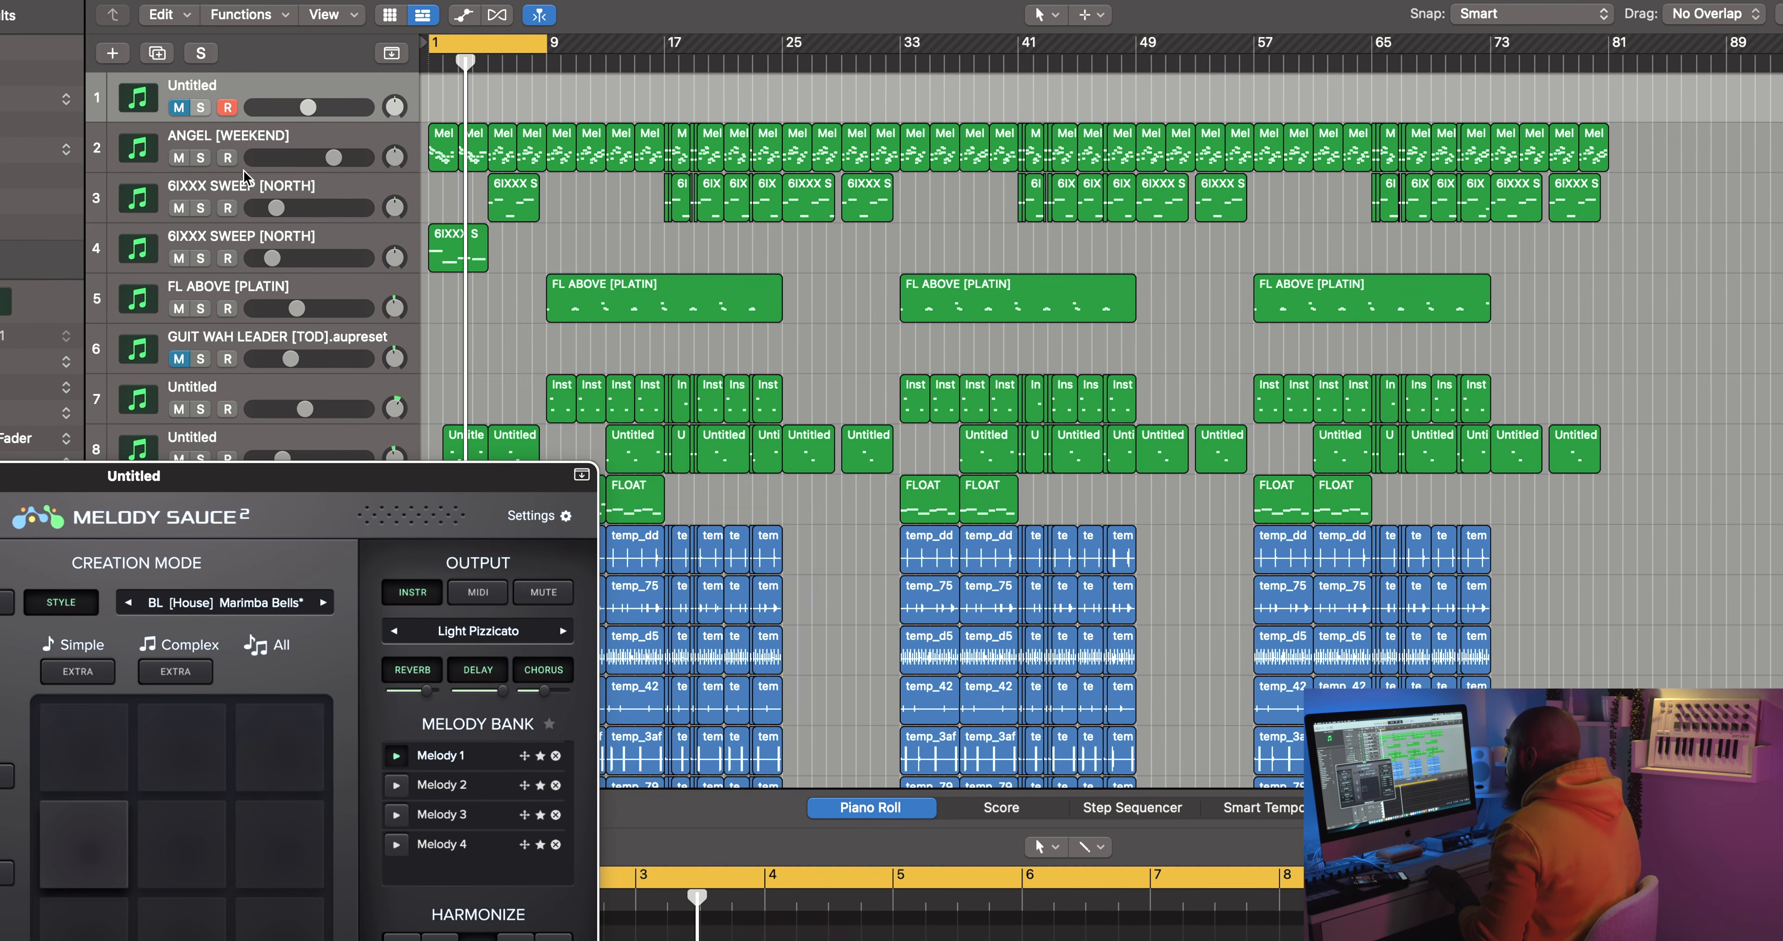
pyautogui.click(200, 159)
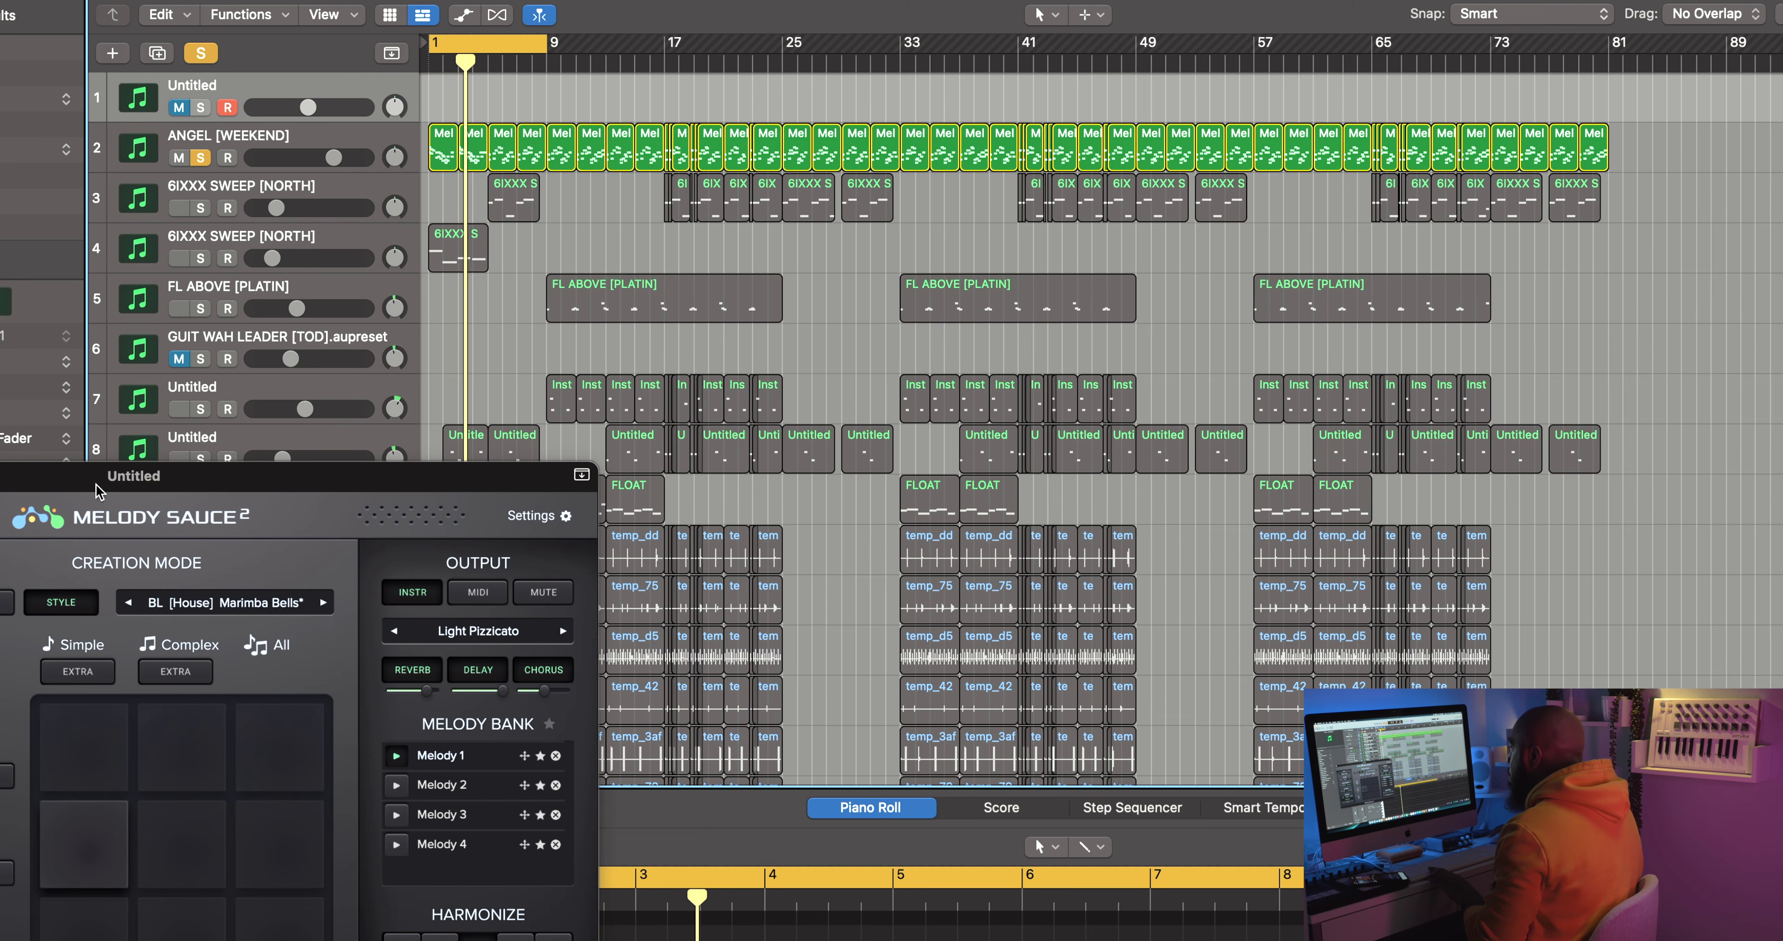
pyautogui.moveTo(21, 483); pyautogui.dragTo(10, 420)
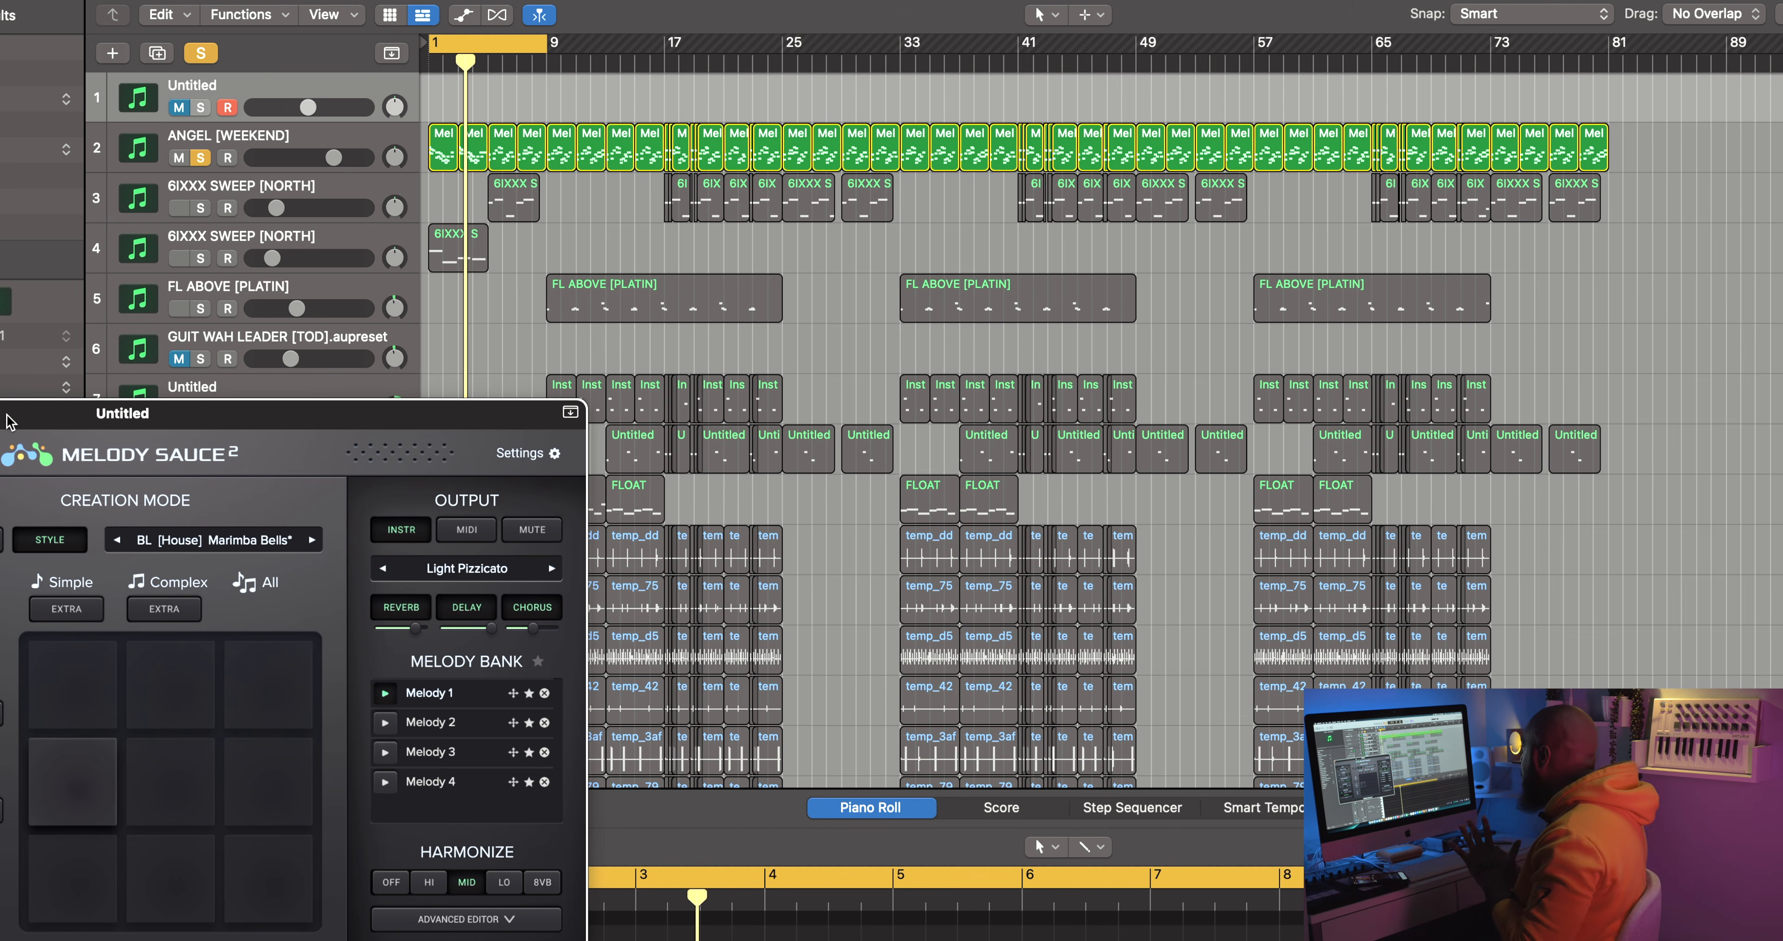
pyautogui.press('space')
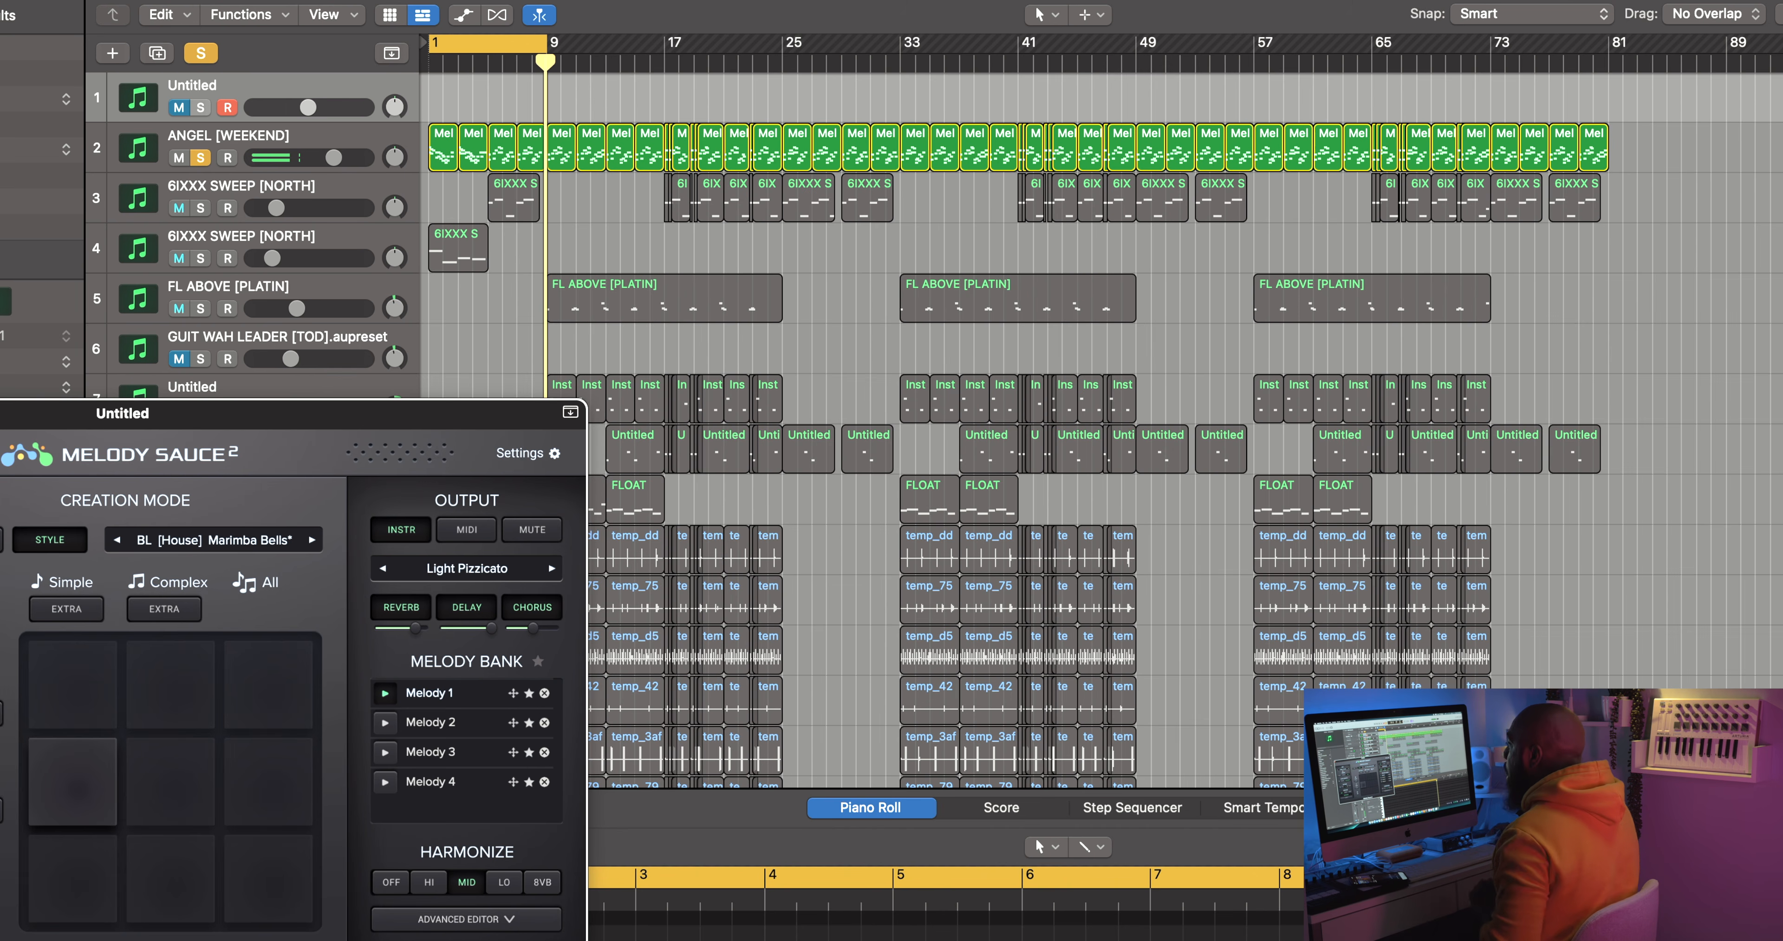
pyautogui.moveTo(122, 413); pyautogui.dragTo(663, 643)
pyautogui.click(200, 55)
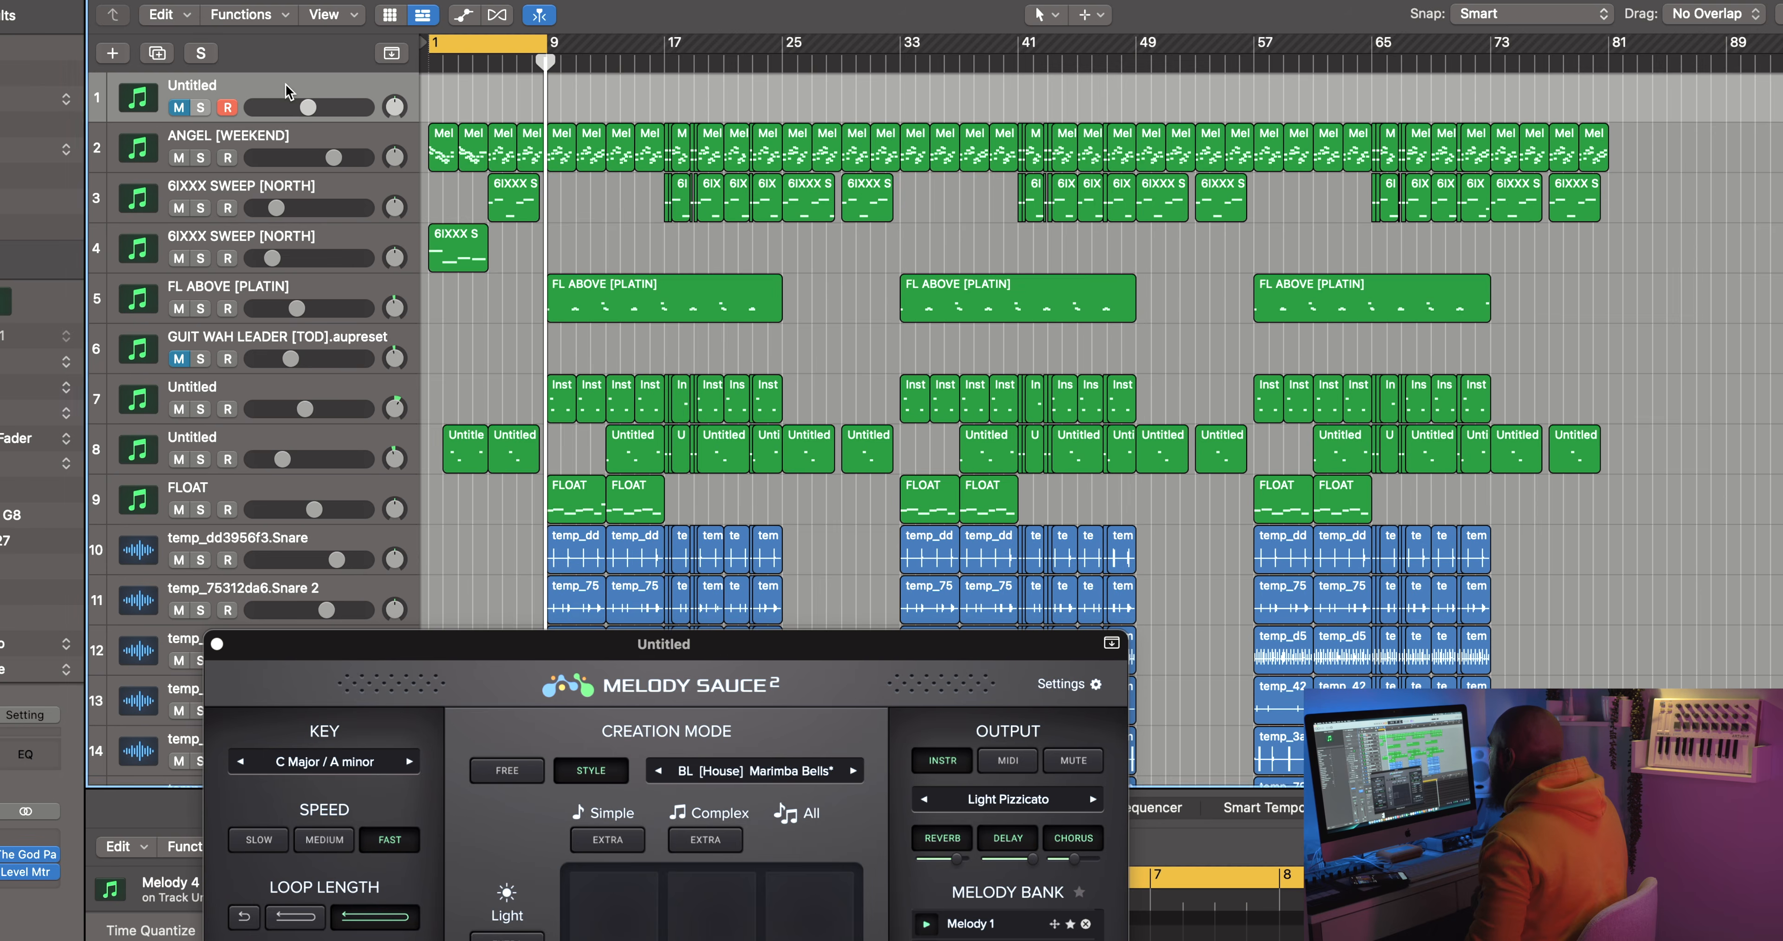
# - Extend the cycle range over the whole arrangement to bar 81 and play all tracks from bar 1
pyautogui.moveTo(554, 43); pyautogui.dragTo(1605, 179)
pyautogui.scroll(-8, 346, 277)
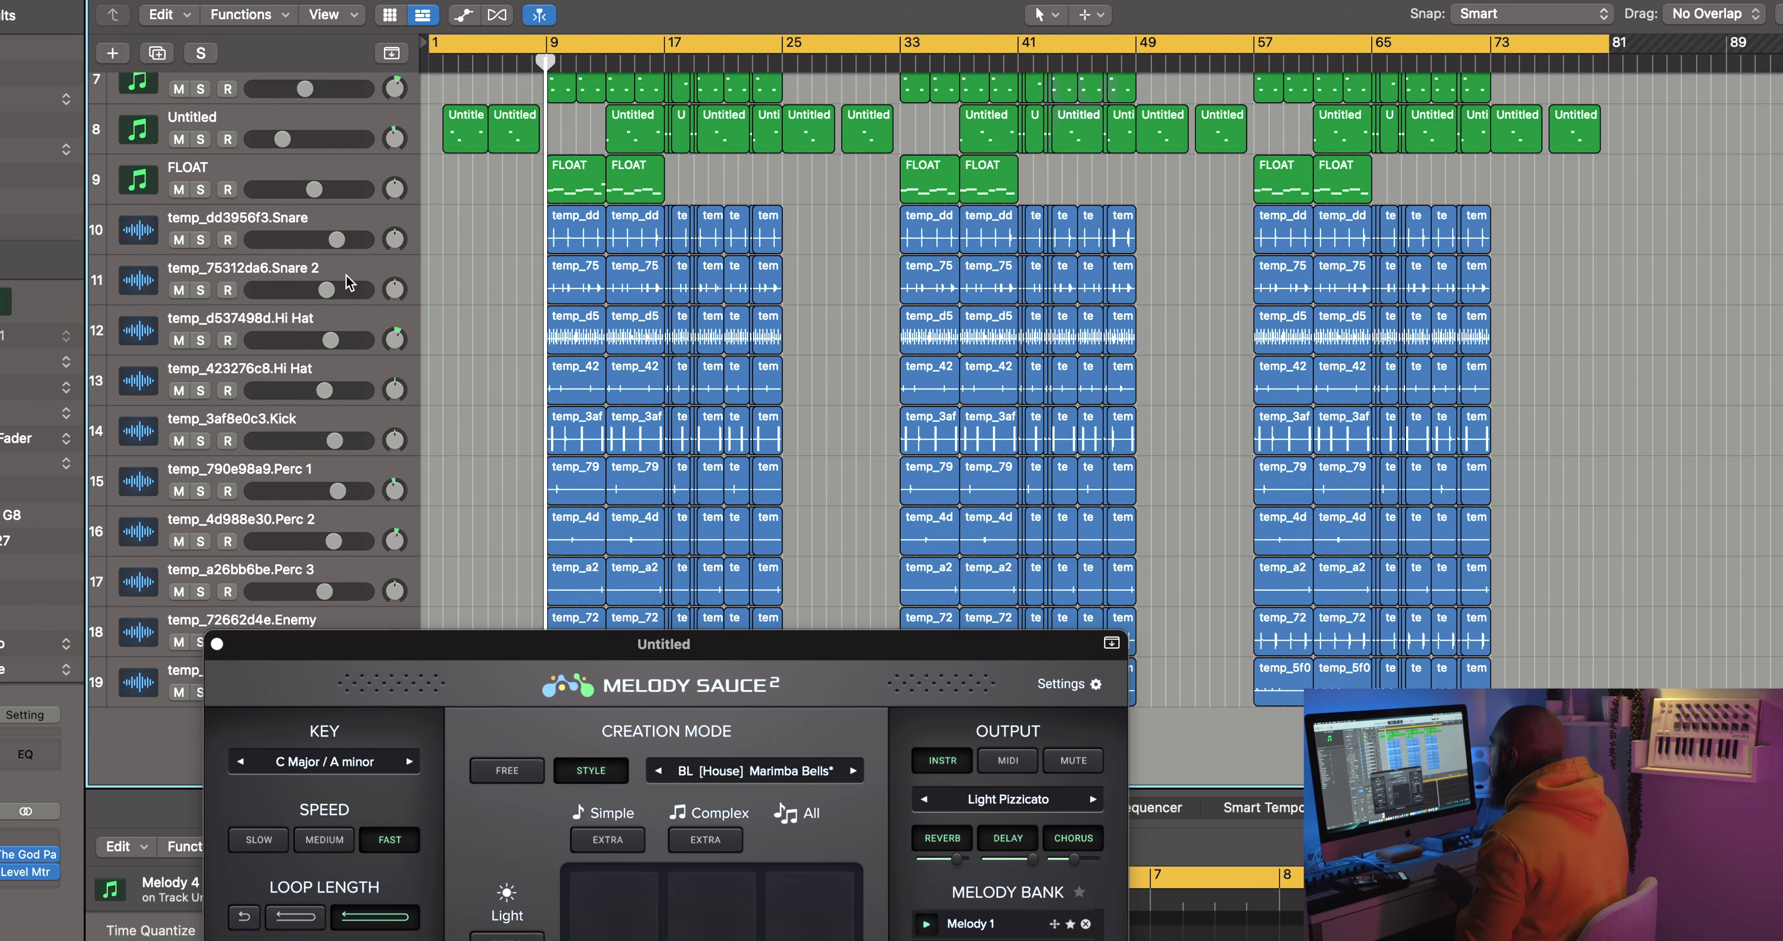
pyautogui.scroll(8, 346, 276)
pyautogui.press('space')
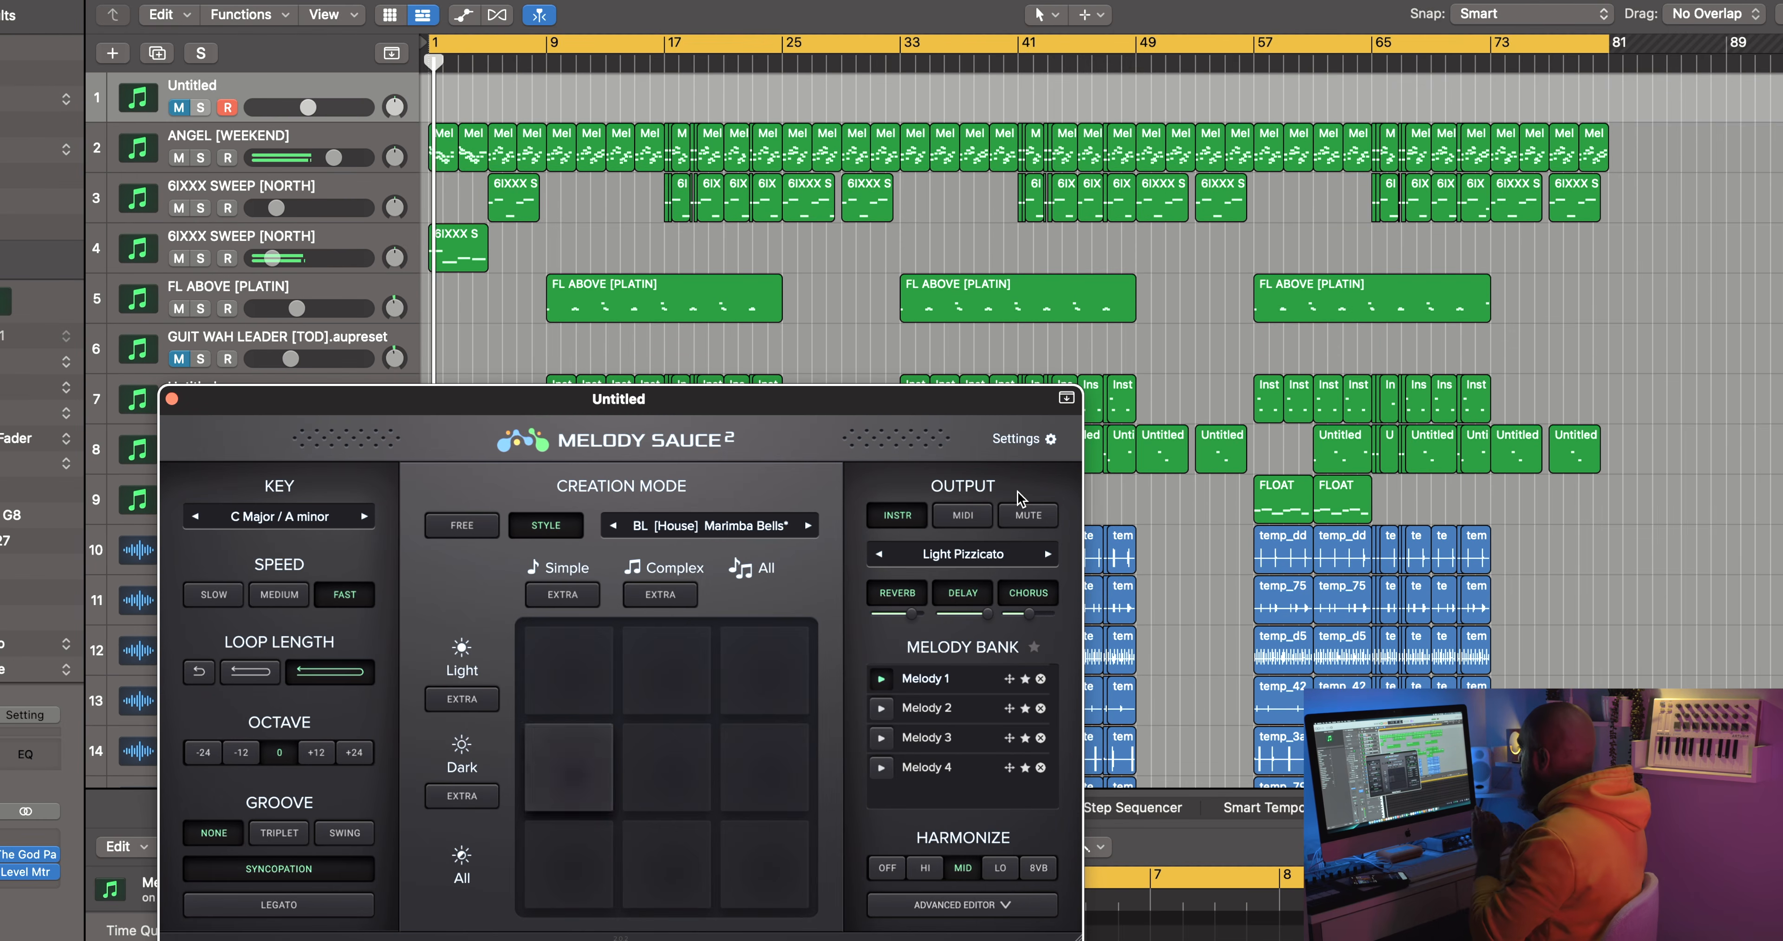